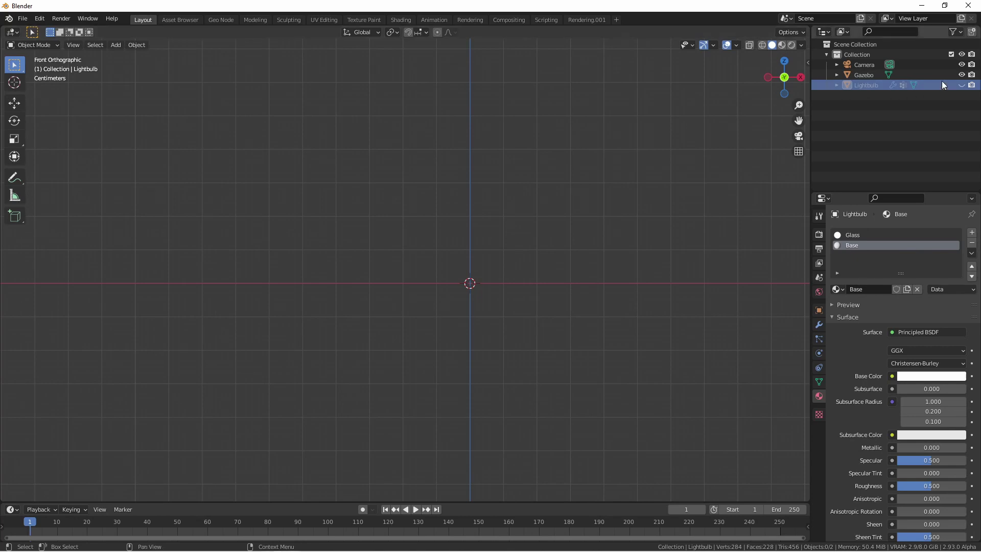
# - Unhide the Lightbulb, frame it, and select its linked glass mesh in Edit Mode
pyautogui.click(961, 85)
pyautogui.press('KP_Decimal')
pyautogui.press('Tab')
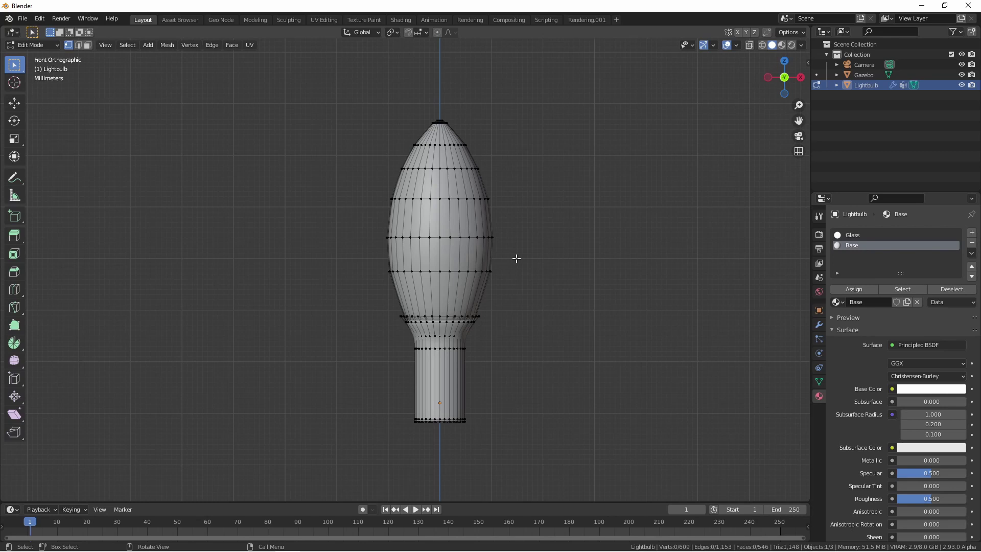
pyautogui.press('l')
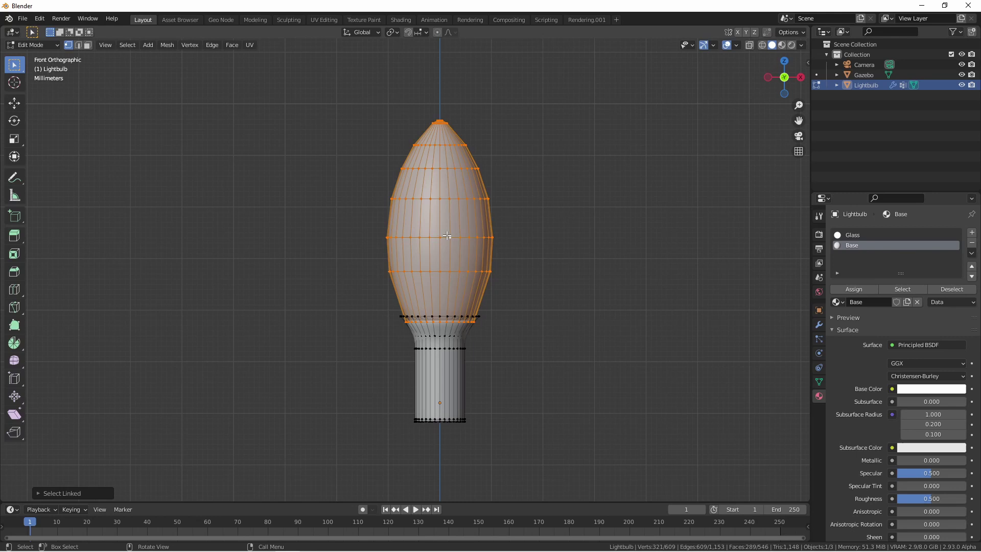
pyautogui.press('Tab')
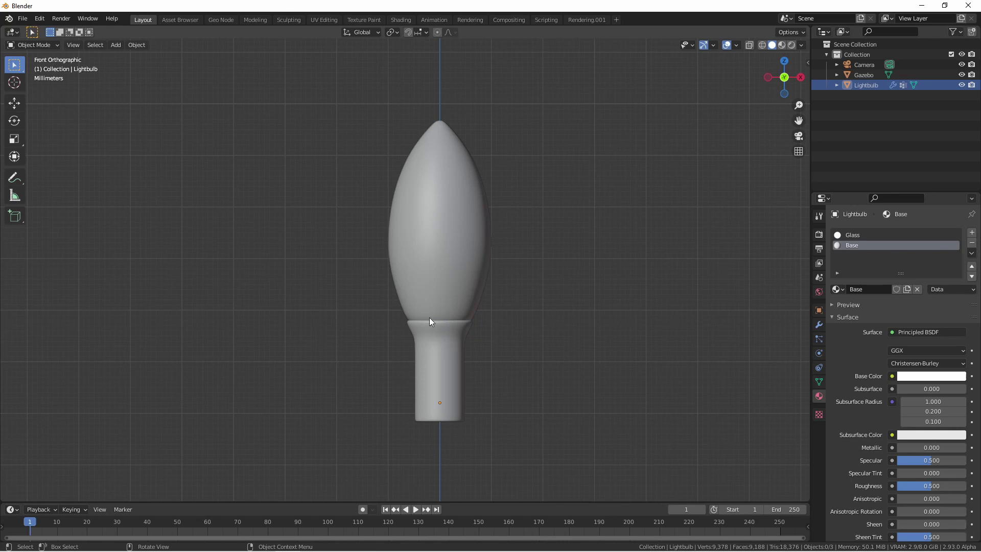
# - Add a new Plane and set its origin to its geometry
pyautogui.hotkey('shift', 'a')
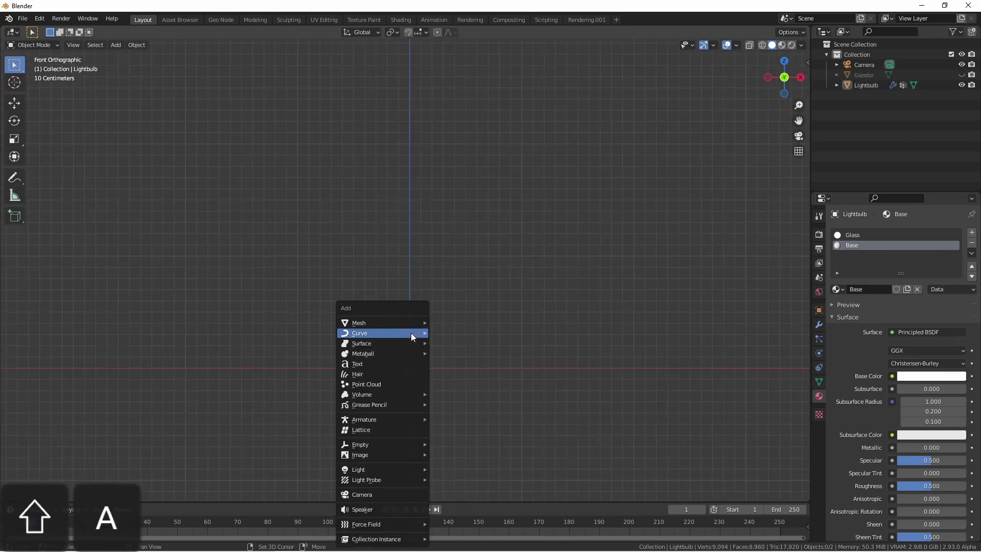
pyautogui.moveTo(395, 321)
pyautogui.click(440, 100)
pyautogui.moveTo(456, 363); pyautogui.dragTo(541, 371, button='middle')
pyautogui.press('Tab')
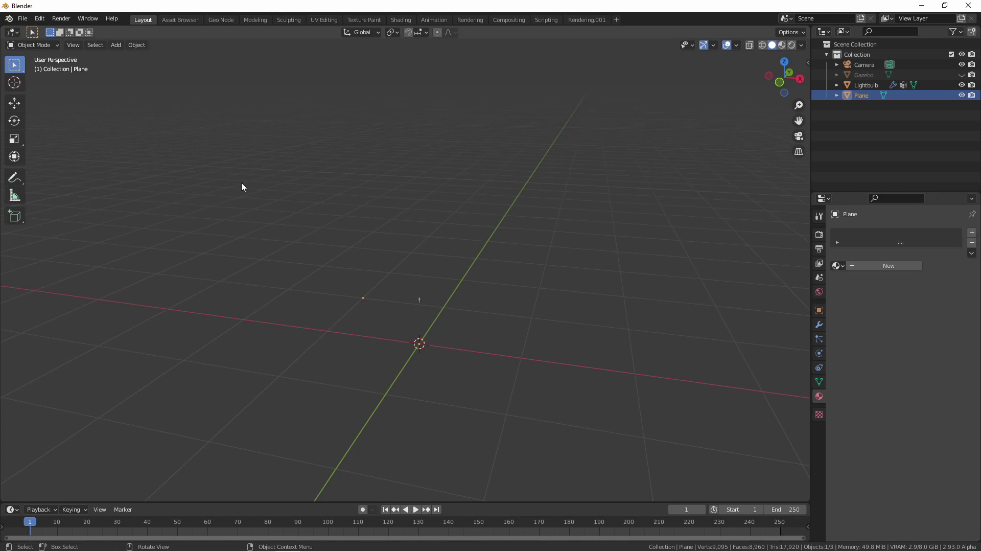
pyautogui.click(133, 45)
pyautogui.moveTo(142, 66)
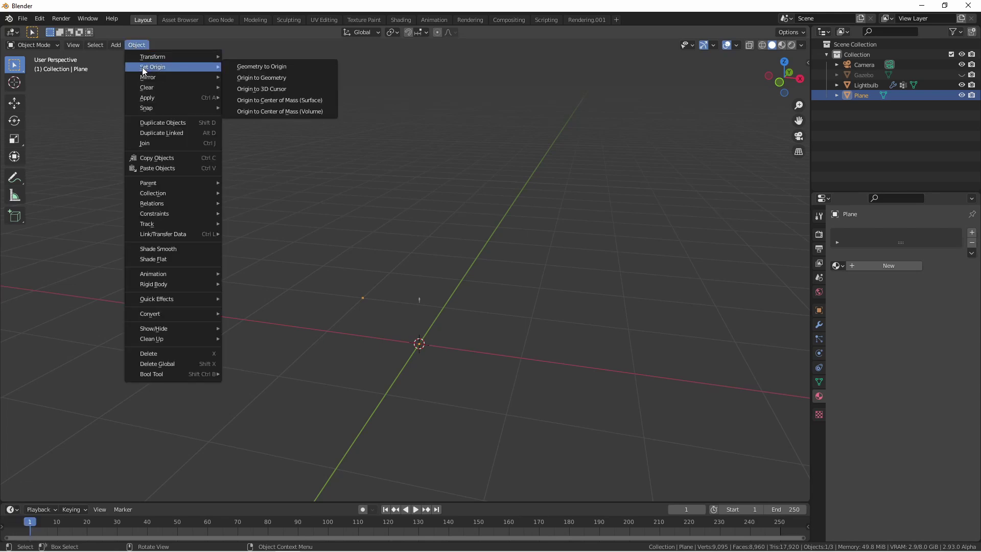
pyautogui.click(280, 78)
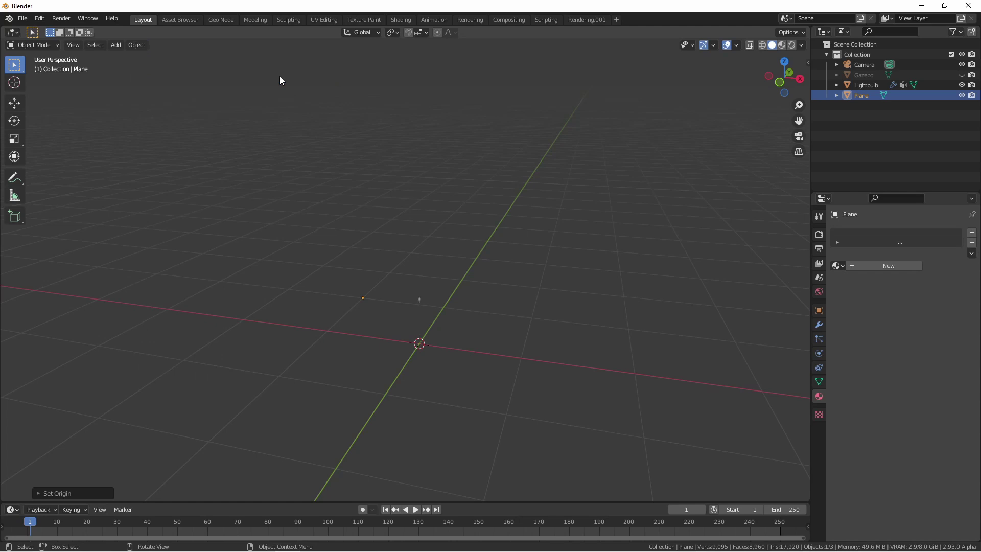
# - Select the collapsed plane point and snap it to the 3D cursor at the world origin
pyautogui.moveTo(372, 301)
pyautogui.mouseDown(button='middle')
pyautogui.moveTo(350, 297)
pyautogui.moveTo(381, 304)
pyautogui.mouseUp(button='middle')
pyautogui.click(379, 306)
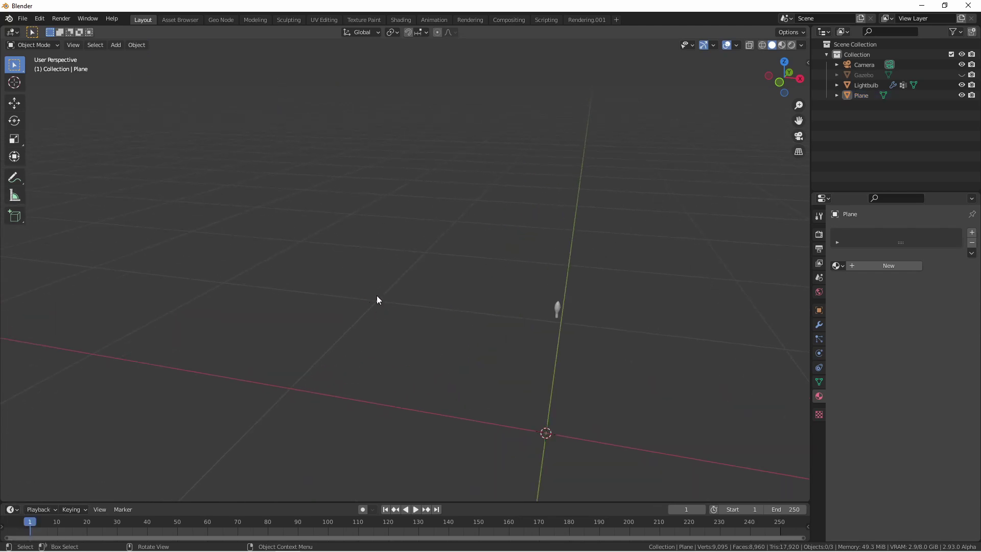
pyautogui.click(354, 327)
pyautogui.press('shift')
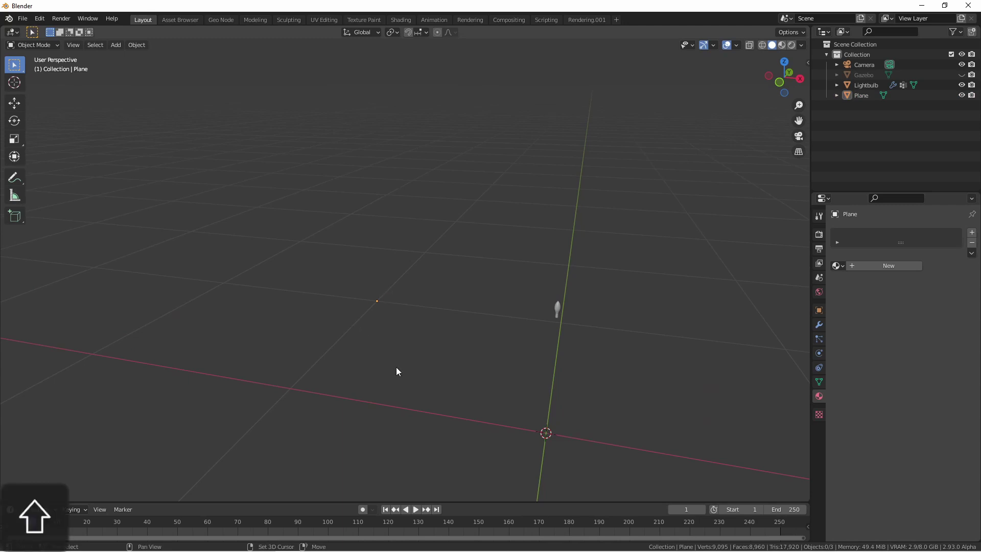
pyautogui.keyDown('shift'); pyautogui.moveTo(427, 363); pyautogui.dragTo(198, 223); pyautogui.keyUp('shift')
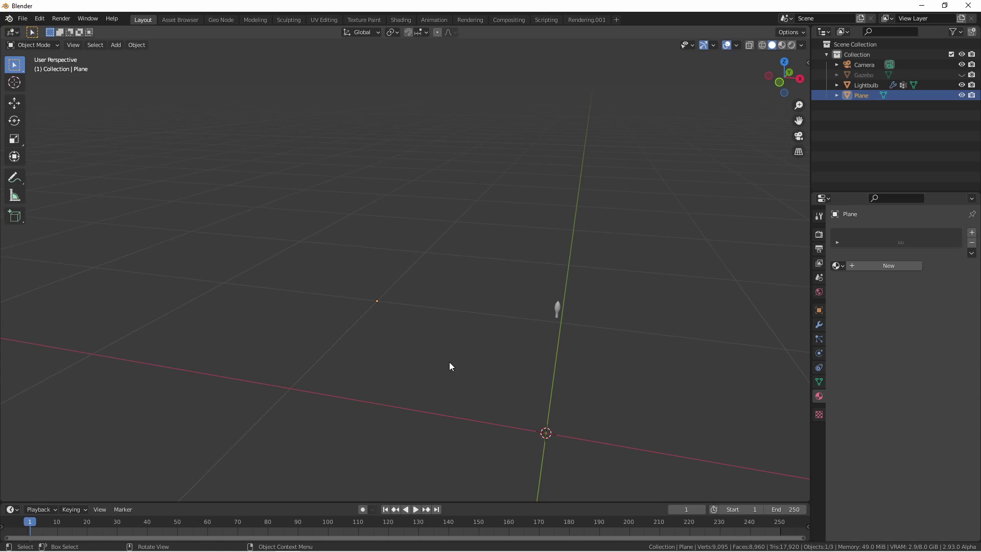
pyautogui.hotkey('shift', 's')
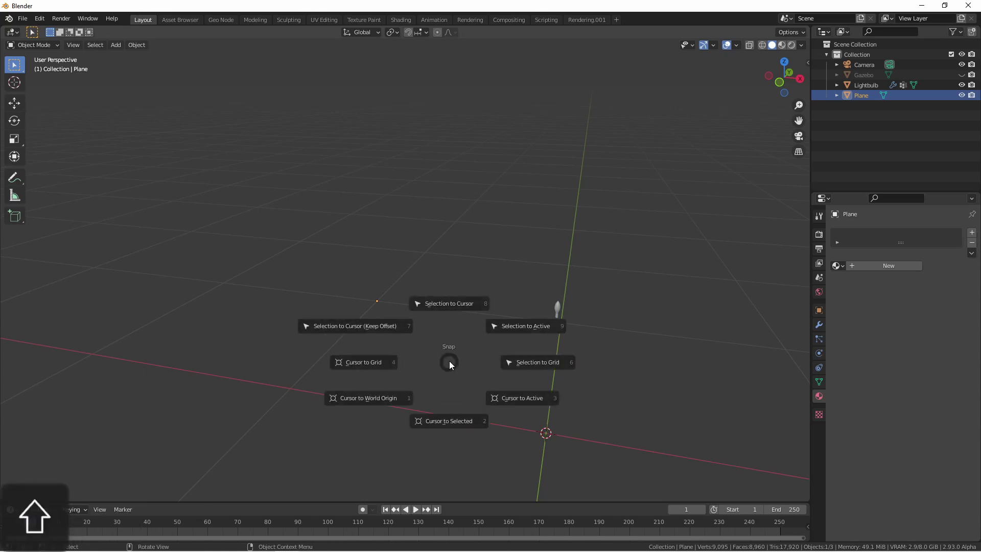
pyautogui.click(457, 309)
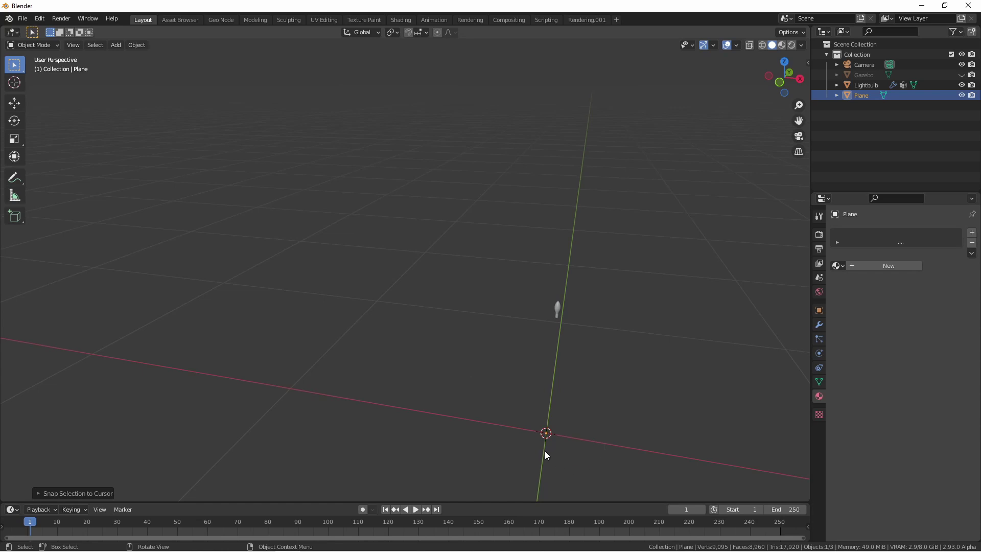
# - In front view, extrude the plane's vertex 100 mm along X into an edge
pyautogui.press('`')
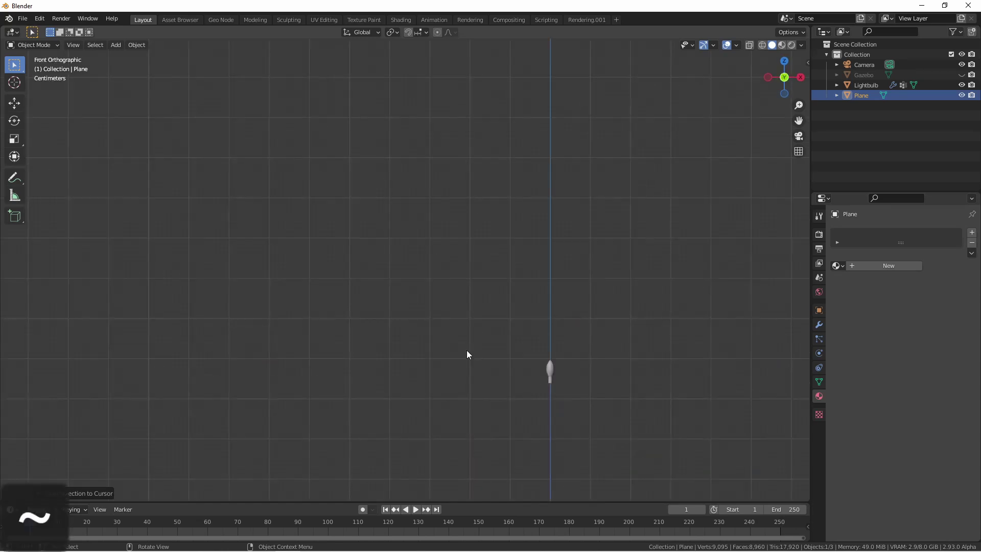
pyautogui.keyDown('shift'); pyautogui.moveTo(526, 411); pyautogui.dragTo(323, 155, button='middle'); pyautogui.keyUp('shift')
pyautogui.press('Tab')
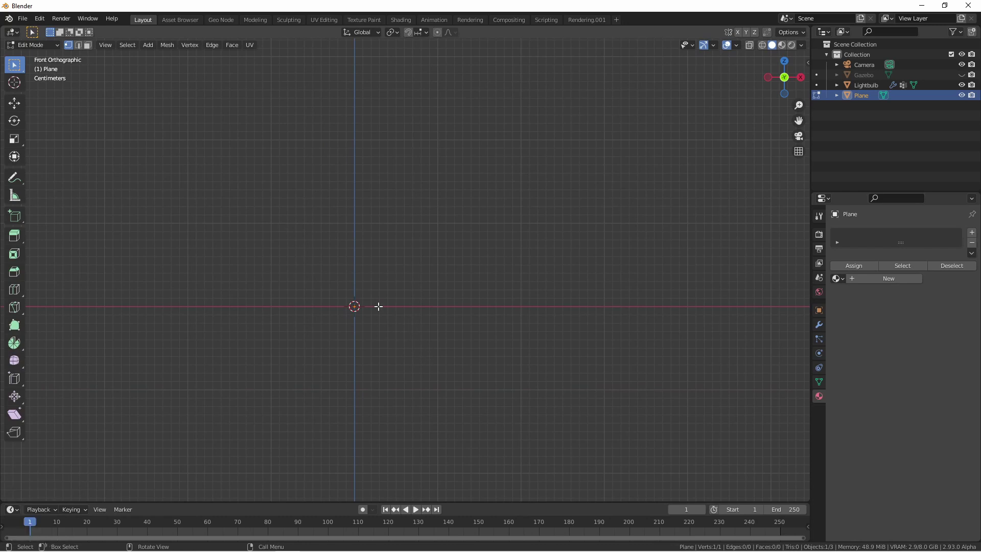
pyautogui.press('e')
pyautogui.press('ctrl')
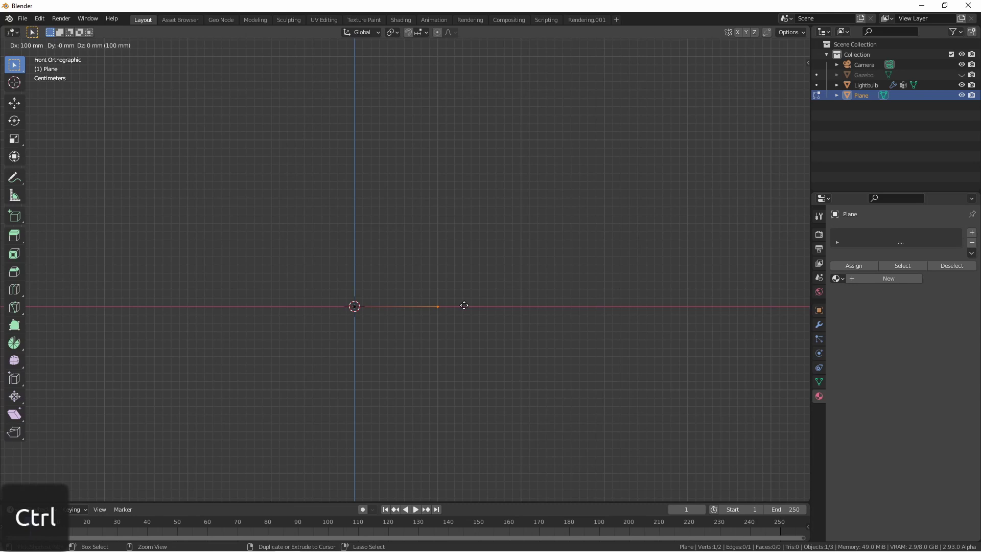
pyautogui.click(464, 305)
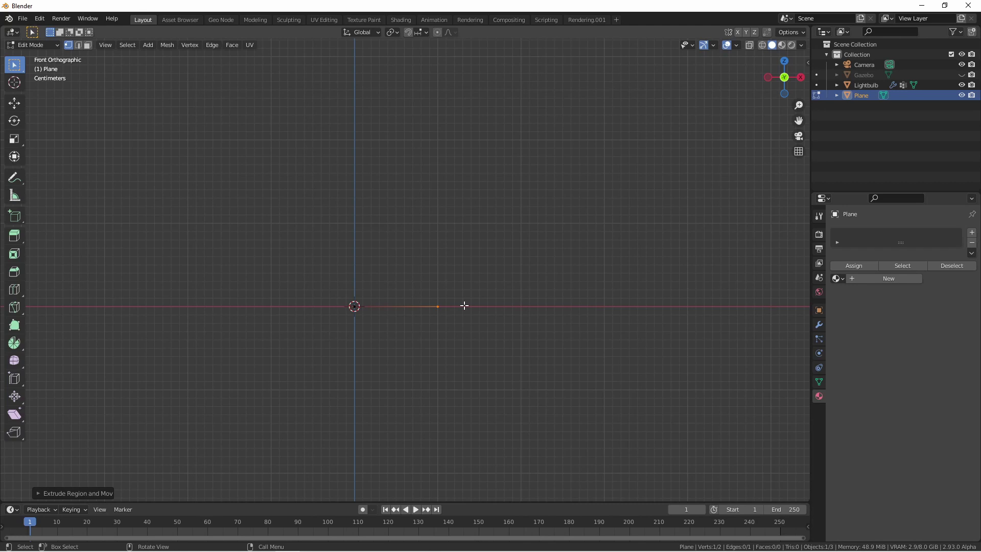
pyautogui.press('Tab')
# - Apply the Plane object's scale
pyautogui.scroll(5, 350, 309)
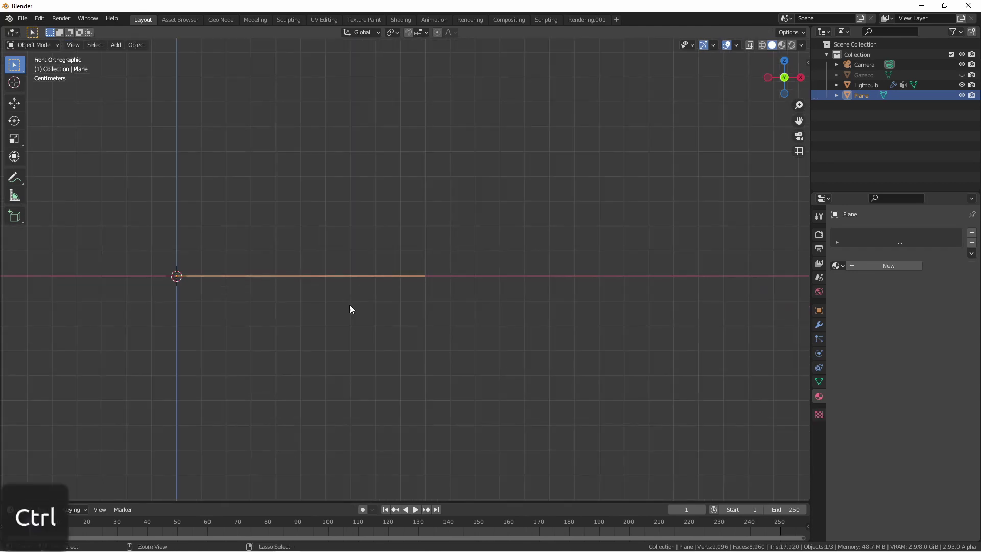
pyautogui.hotkey('ctrl', 'a')
pyautogui.click(347, 326)
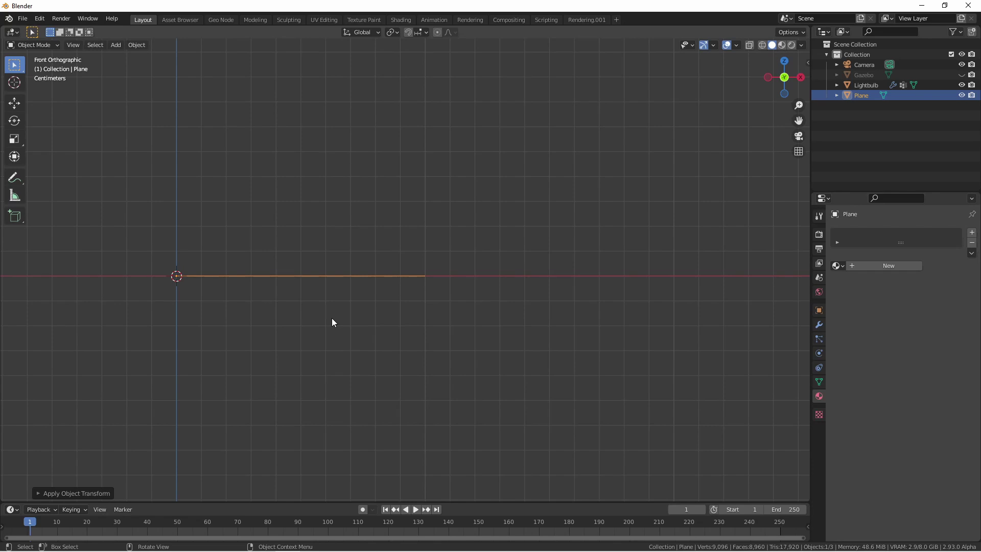
# - Add an Array modifier to the edge with Merge enabled
pyautogui.scroll(-5, 305, 254)
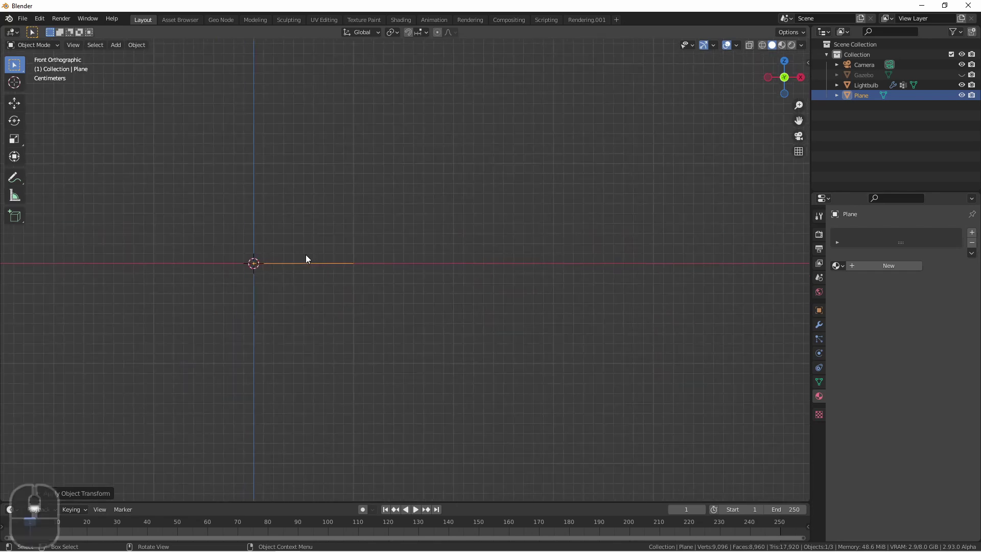
pyautogui.keyDown('shift'); pyautogui.moveTo(306, 254); pyautogui.dragTo(254, 316, button='middle'); pyautogui.keyUp('shift')
pyautogui.click(822, 325)
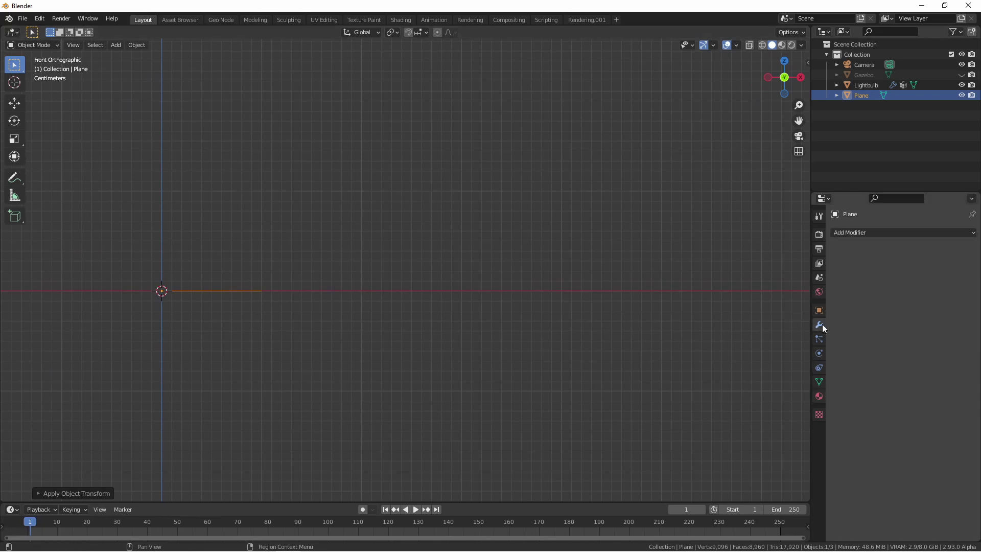
pyautogui.click(853, 232)
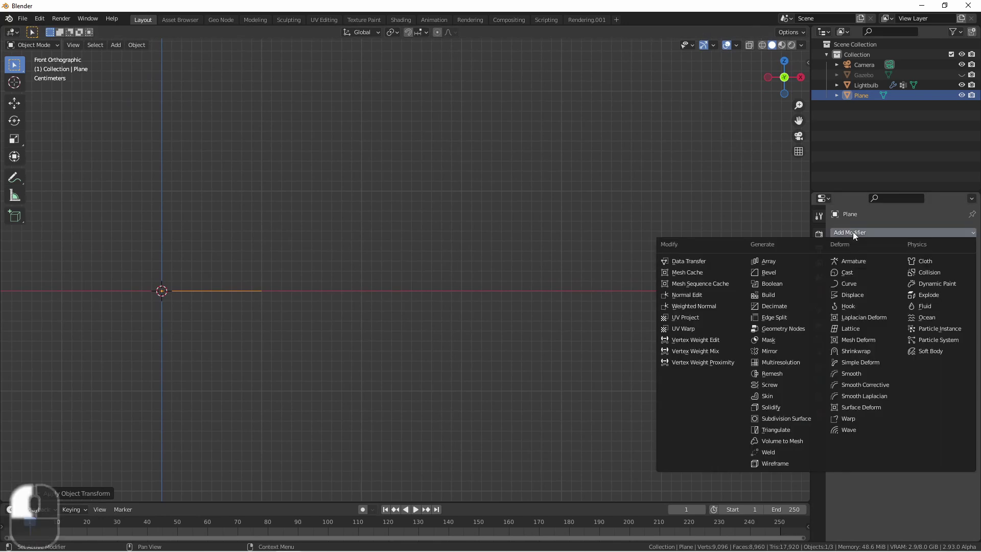
pyautogui.click(785, 263)
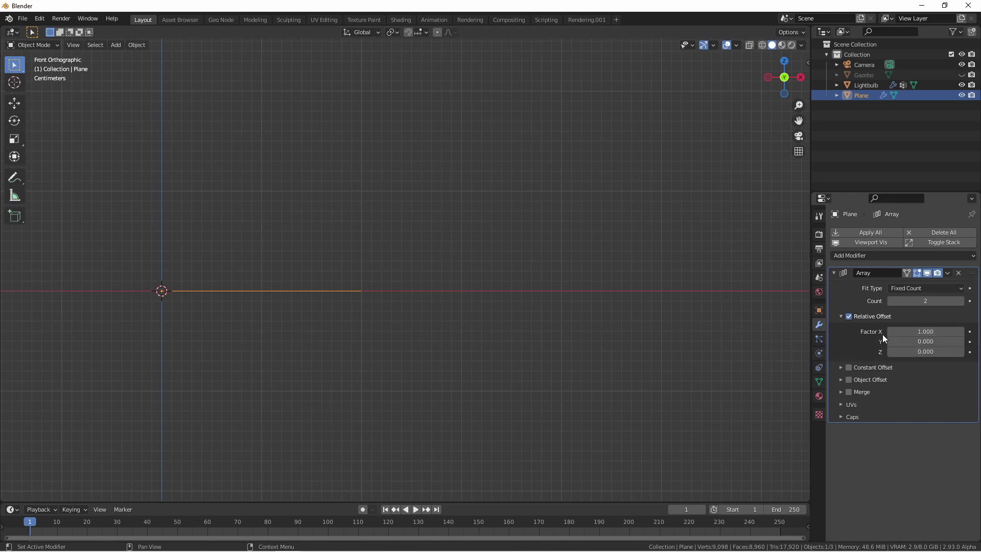
pyautogui.click(850, 392)
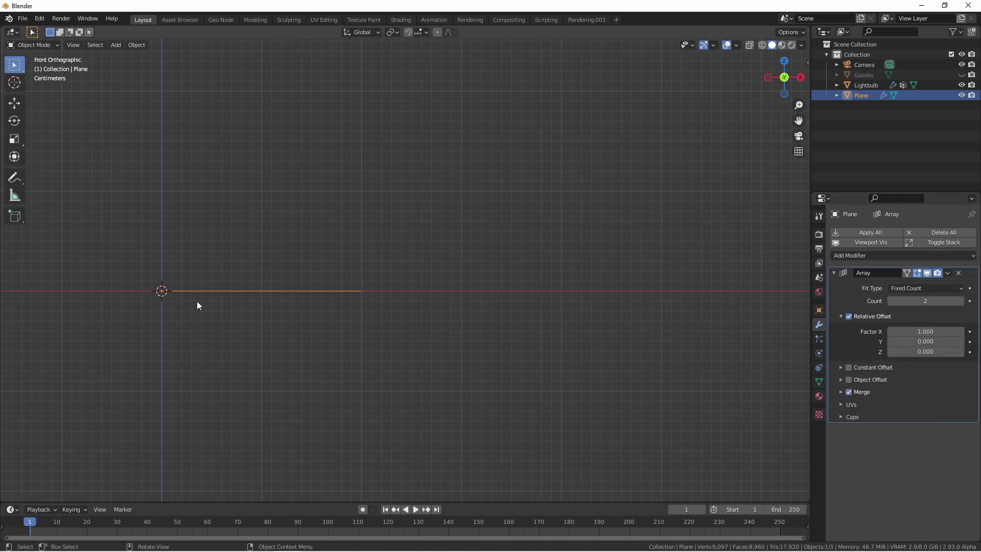
# - Set the Array count to 10 and view the whole line from the front
pyautogui.moveTo(200, 302); pyautogui.dragTo(361, 250, button='middle')
pyautogui.press('KP_1')
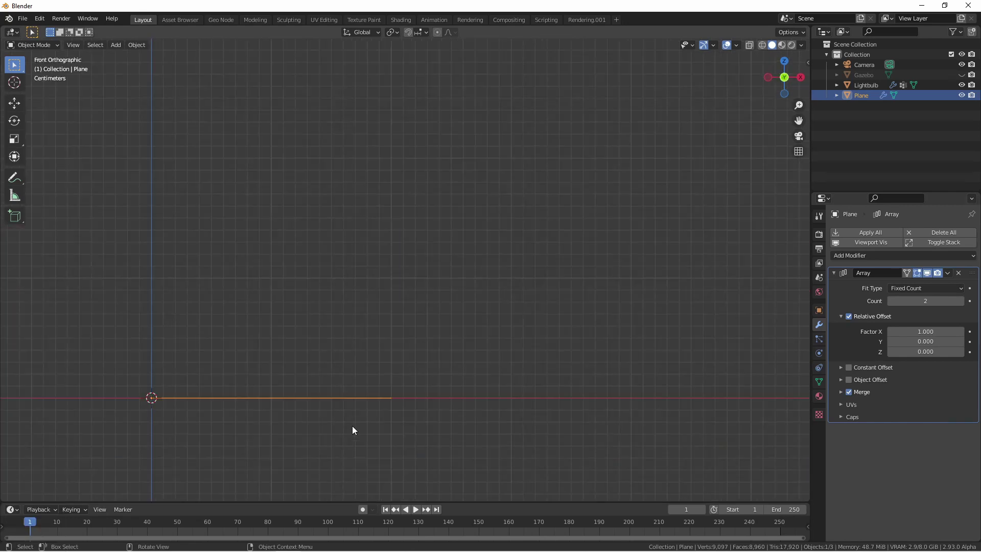
pyautogui.click(927, 301)
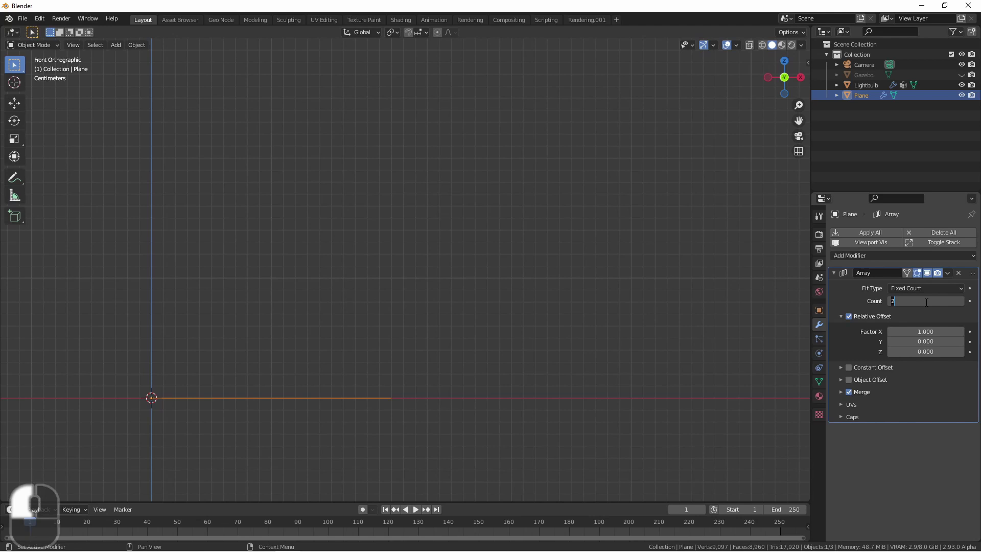
pyautogui.write('10')
pyautogui.press('Return')
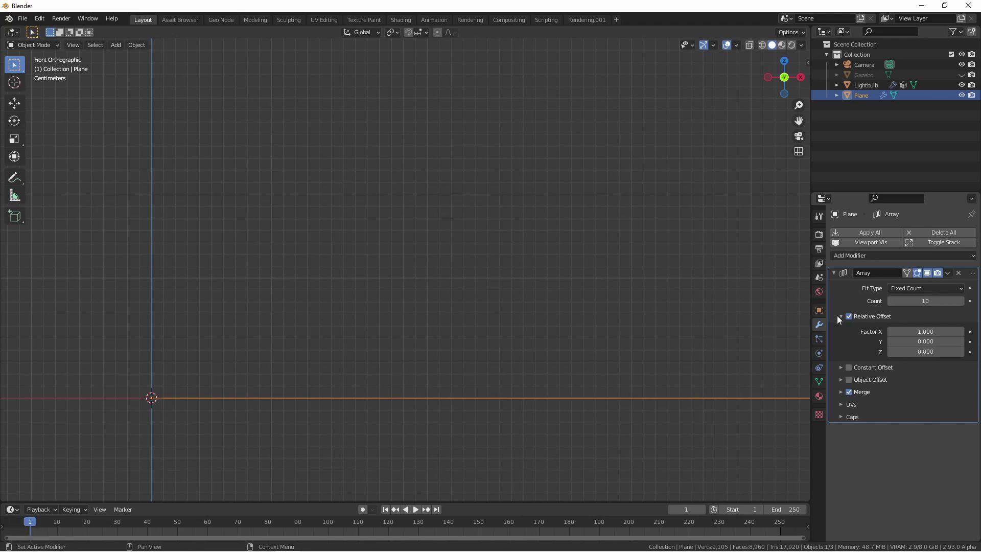
pyautogui.scroll(-8, 608, 361)
pyautogui.keyDown('shift'); pyautogui.moveTo(686, 350); pyautogui.dragTo(359, 279, button='middle'); pyautogui.keyUp('shift')
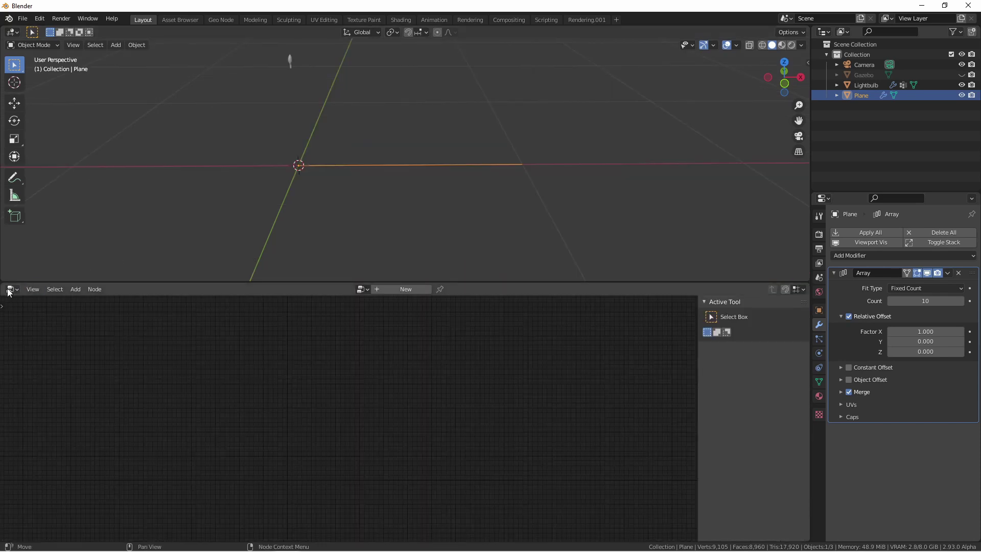
# - Turn the lower area into a Geometry Node editor with a new node tree for the Plane
pyautogui.click(10, 289)
pyautogui.click(61, 376)
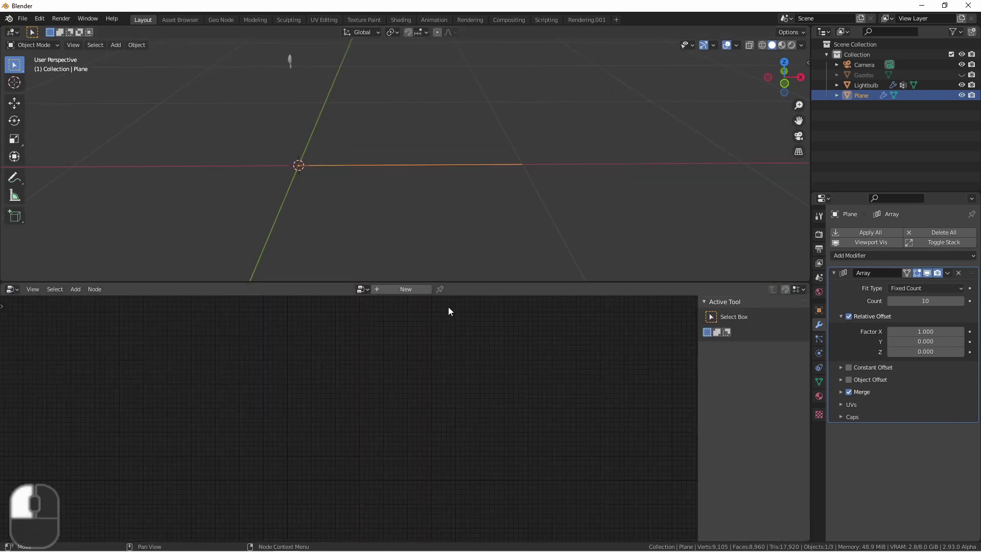
pyautogui.click(387, 290)
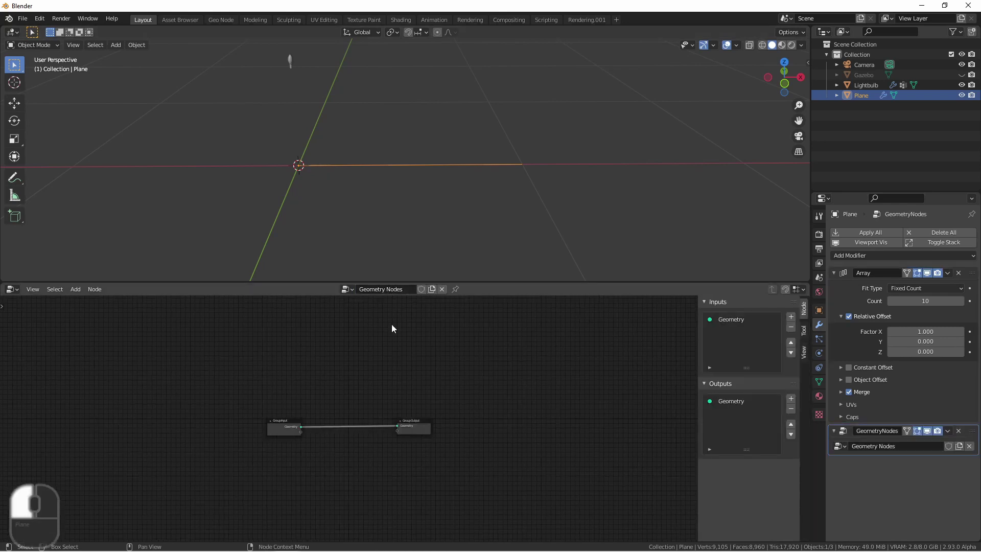
pyautogui.scroll(3, 373, 418)
# - Insert a Point Instance node between input and output, instancing the Lightbulb
pyautogui.hotkey('shift', 'a')
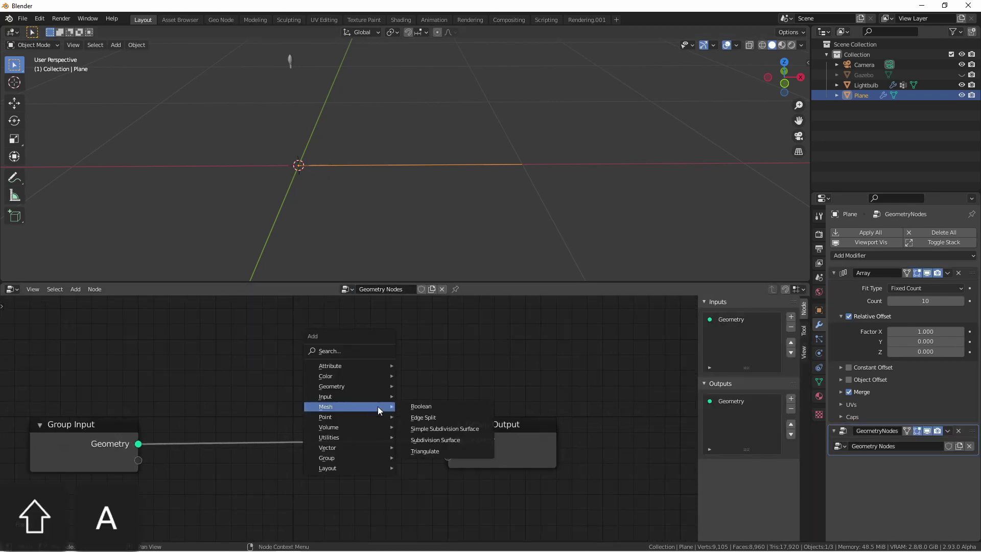
pyautogui.moveTo(359, 416)
pyautogui.click(446, 439)
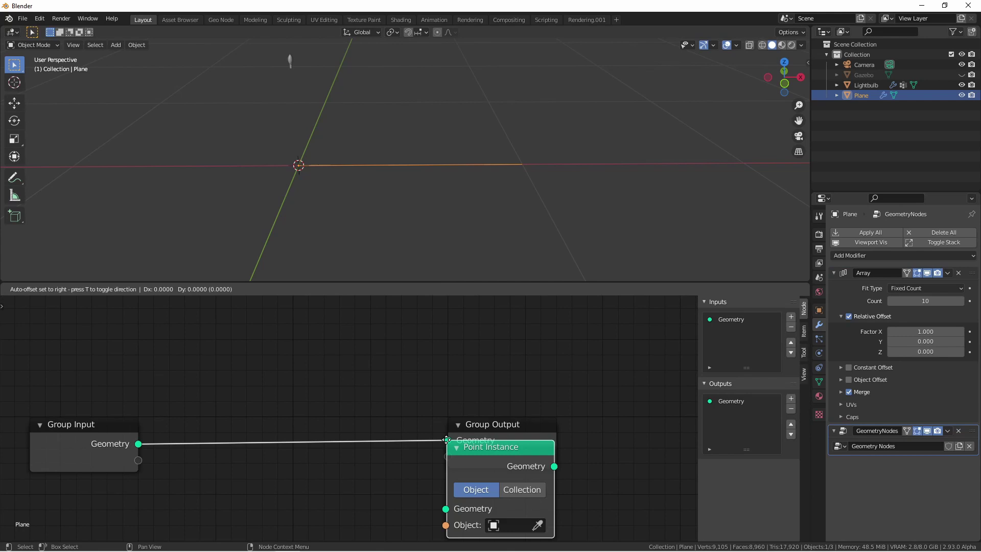
pyautogui.click(317, 396)
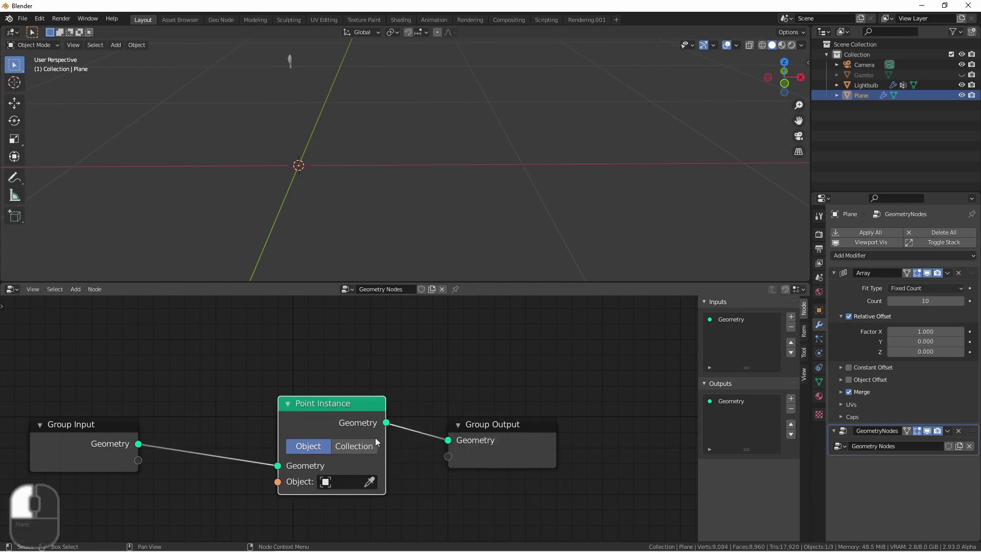
pyautogui.click(370, 483)
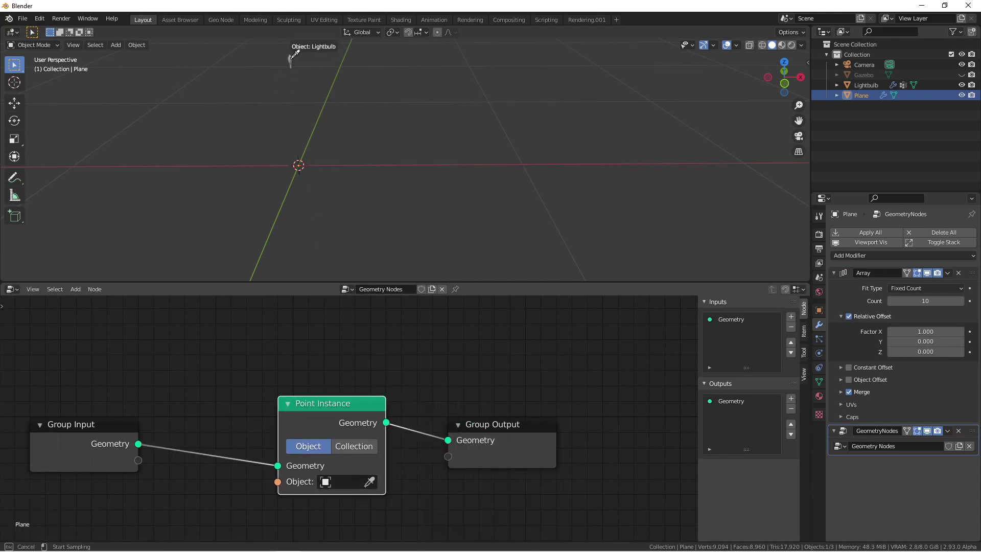
pyautogui.click(290, 60)
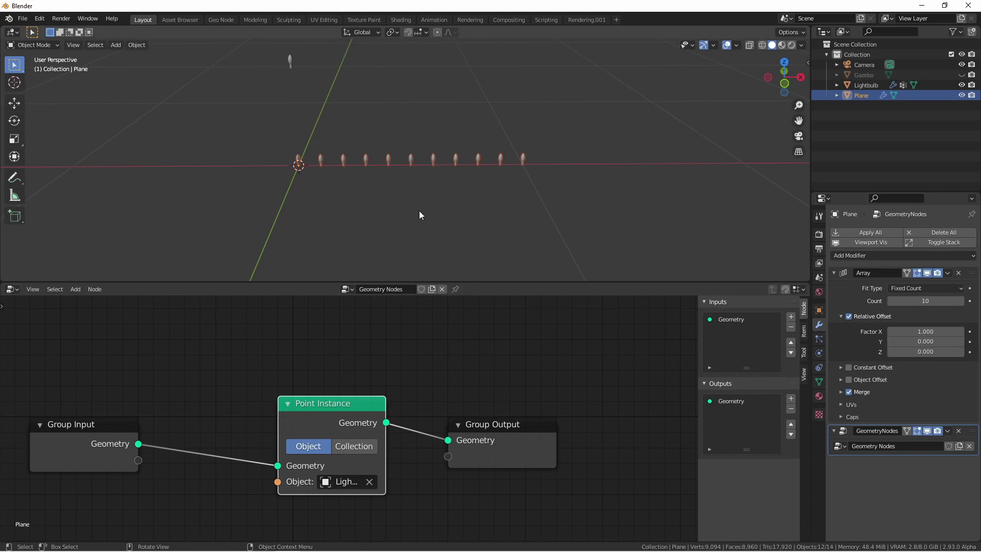
# - Preview the row of bulbs from the front in Rendered shading
pyautogui.press('KP_1')
pyautogui.scroll(3, 342, 208)
pyautogui.keyDown('shift'); pyautogui.moveTo(342, 207); pyautogui.dragTo(359, 212, button='middle'); pyautogui.keyUp('shift')
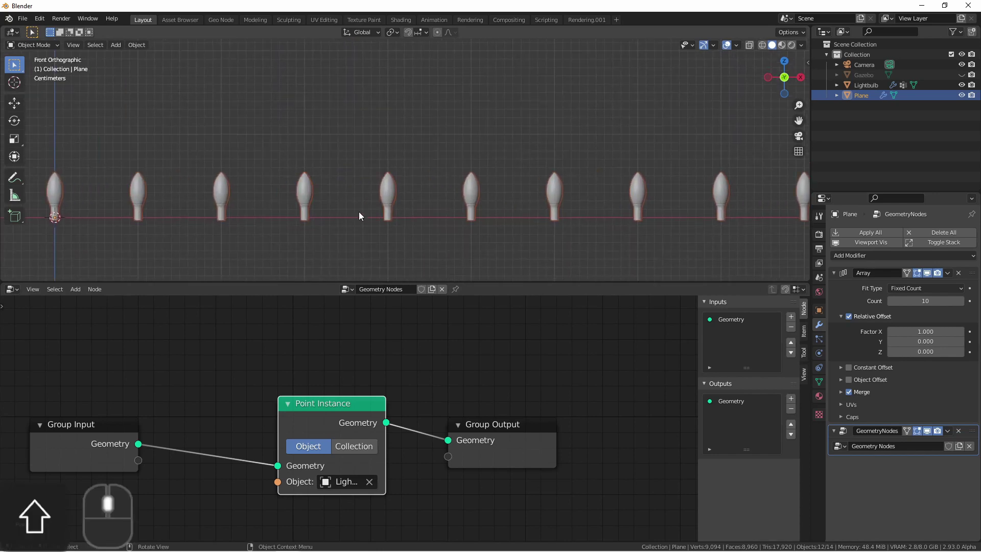
pyautogui.scroll(-3, 359, 211)
pyautogui.click(791, 45)
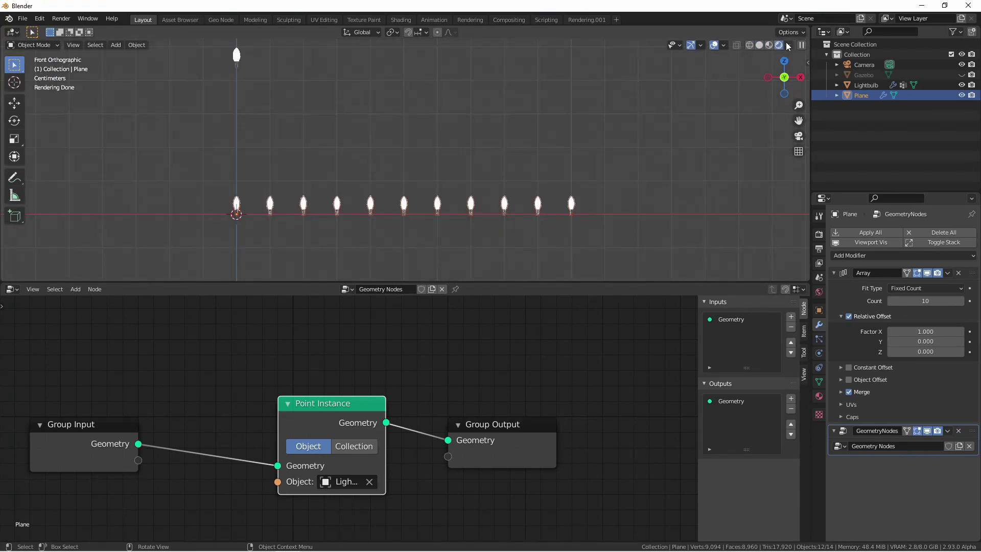
# - Switch the viewport back to Solid shading
pyautogui.click(759, 47)
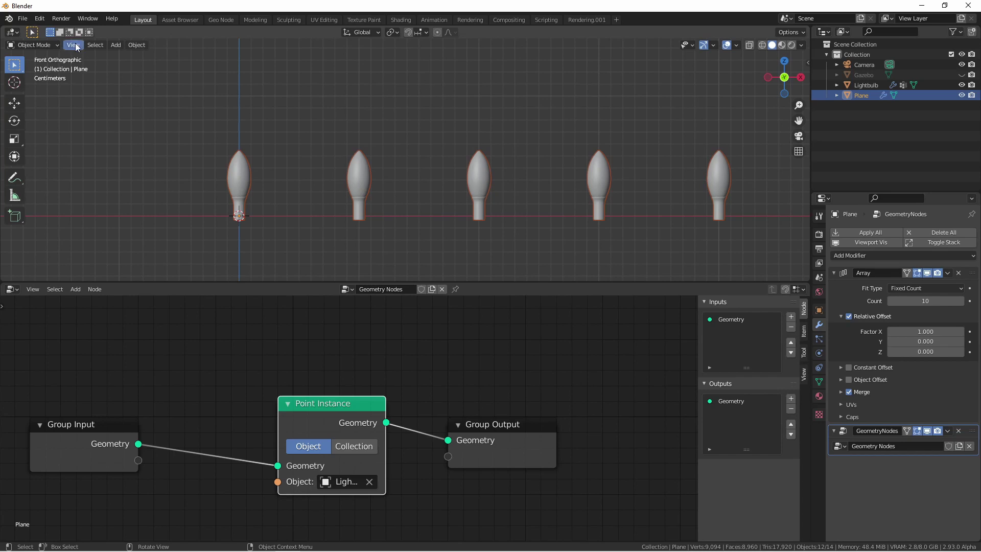
# - Search the Preferences add-ons list for 'extra', then close Preferences
pyautogui.click(40, 21)
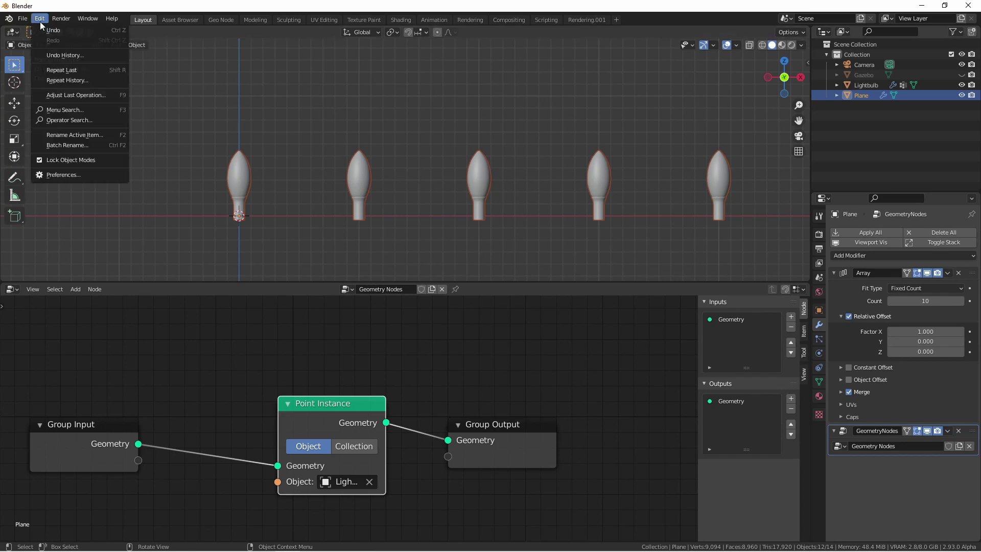
pyautogui.click(67, 177)
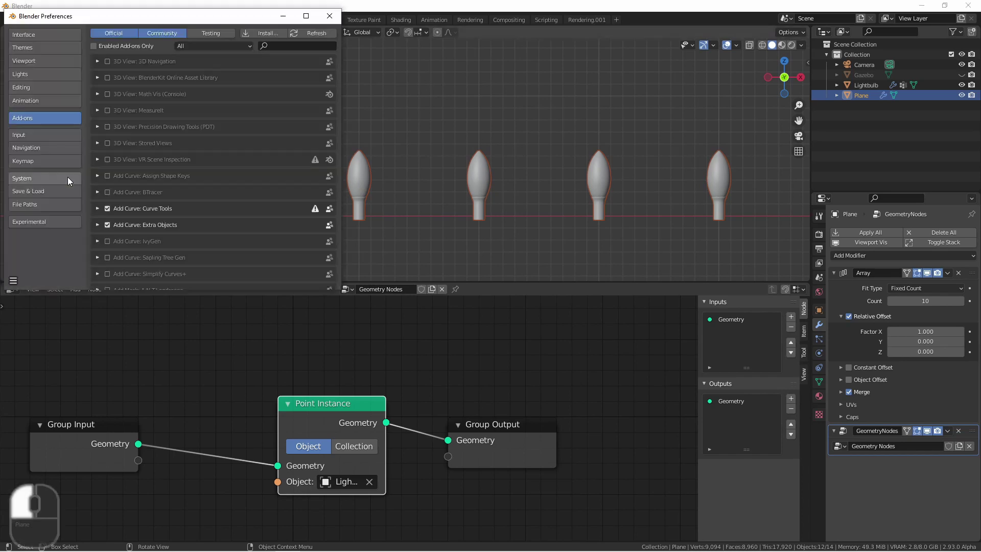
pyautogui.click(38, 121)
pyautogui.click(282, 45)
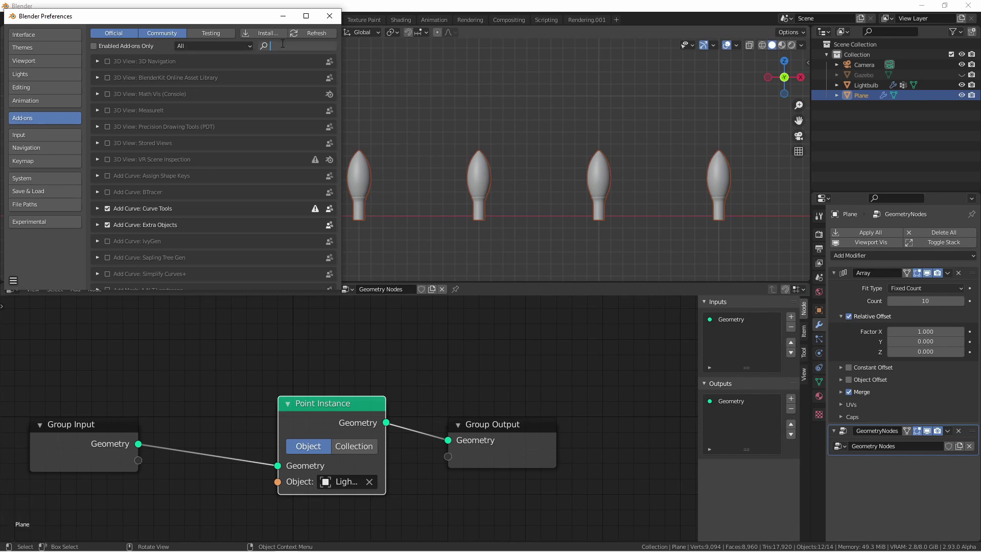
pyautogui.write('extra')
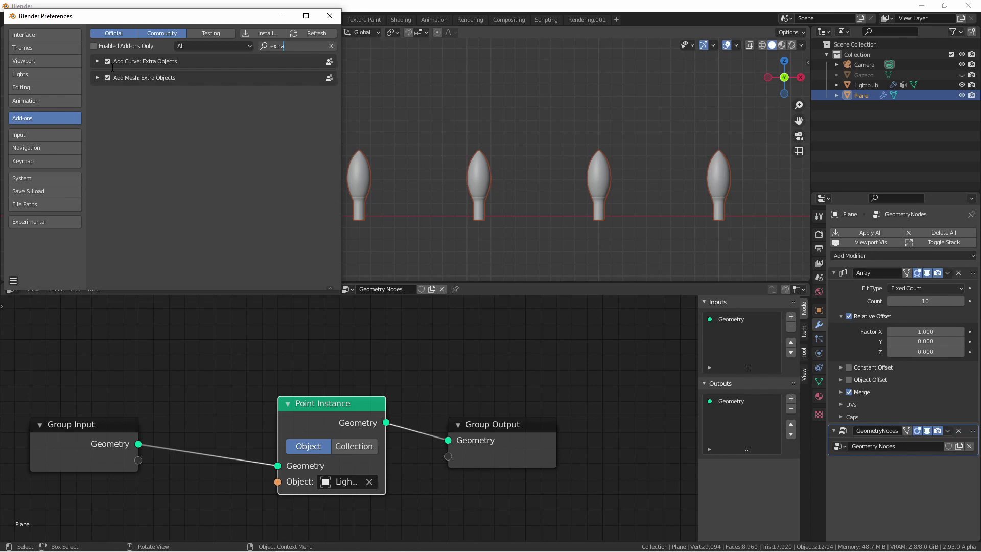
pyautogui.click(330, 16)
# - Zoom out and unhide the Gazebo in the Outliner
pyautogui.scroll(-6, 333, 133)
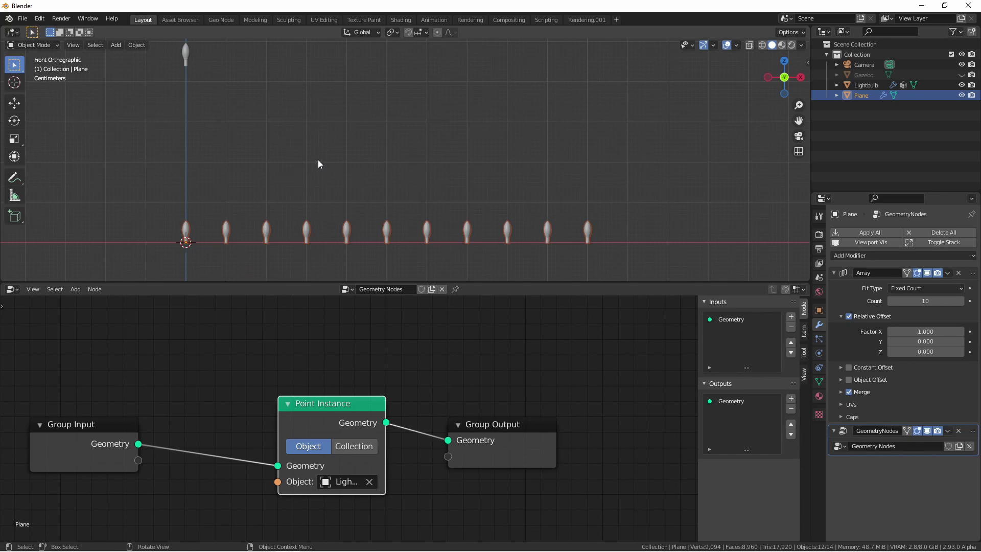
pyautogui.scroll(-5, 318, 163)
pyautogui.click(961, 75)
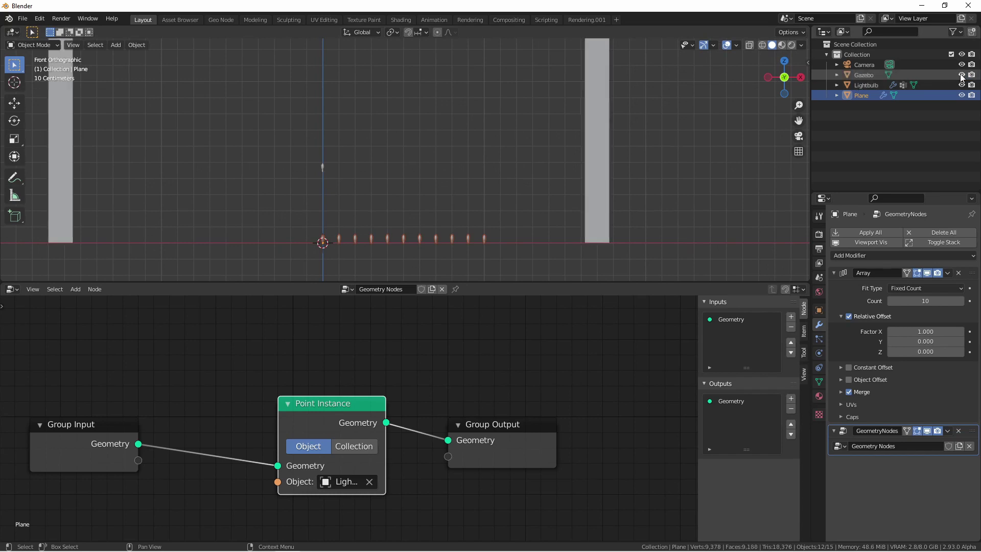
# - Add a Plain Axes empty at the left end of the gazebo's front beam
pyautogui.scroll(-5, 570, 155)
pyautogui.keyDown('shift'); pyautogui.moveTo(496, 105); pyautogui.dragTo(410, 129, button='middle'); pyautogui.keyUp('shift')
pyautogui.scroll(4, 416, 135)
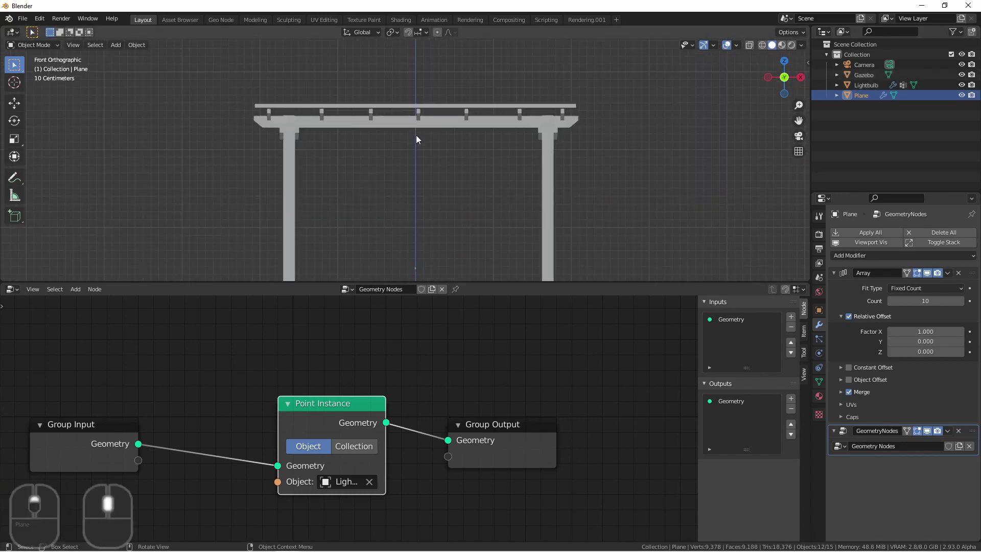
pyautogui.scroll(-2, 378, 173)
pyautogui.keyDown('shift'); pyautogui.moveTo(379, 174); pyautogui.dragTo(400, 138, button='middle'); pyautogui.keyUp('shift')
pyautogui.press('shift')
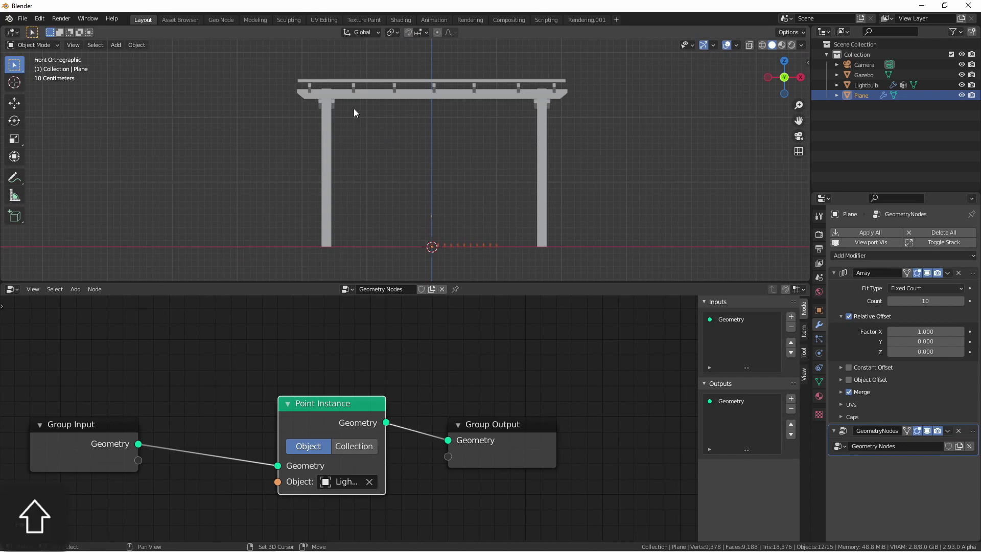
pyautogui.hotkey('shift', 'a')
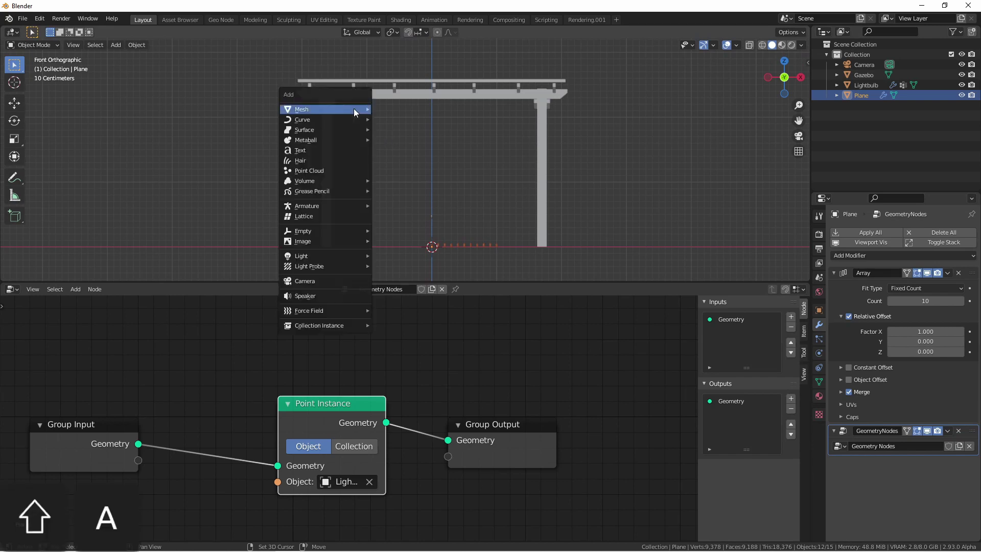
pyautogui.moveTo(317, 232)
pyautogui.click(409, 232)
pyautogui.press('g')
pyautogui.click(332, 116)
pyautogui.press('`')
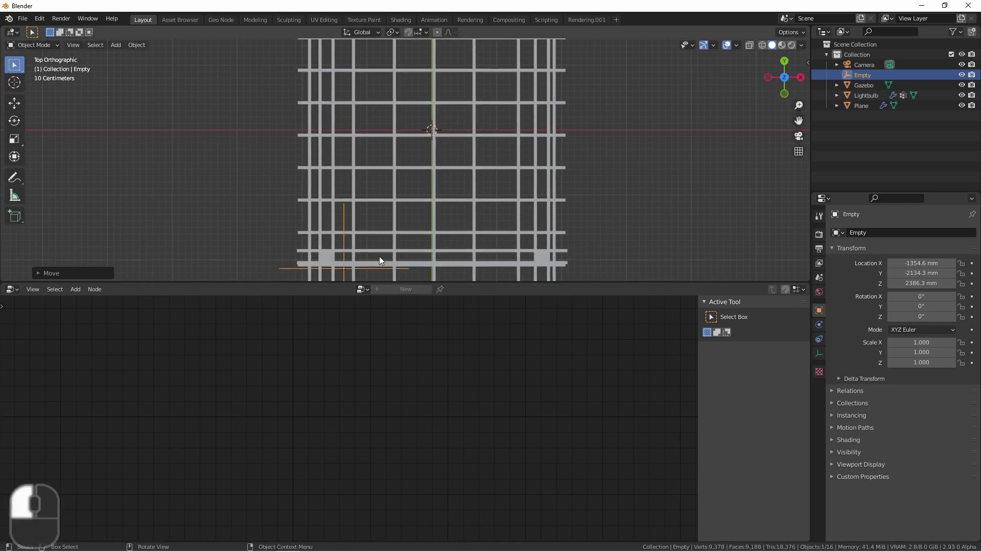
pyautogui.keyDown('alt'); pyautogui.moveTo(379, 258); pyautogui.dragTo(365, 127, button='middle'); pyautogui.keyUp('alt')
pyautogui.scroll(4, 339, 130)
# - Duplicate the empty along X to the beam's right end and select both empties
pyautogui.hotkey('shift', 'd')
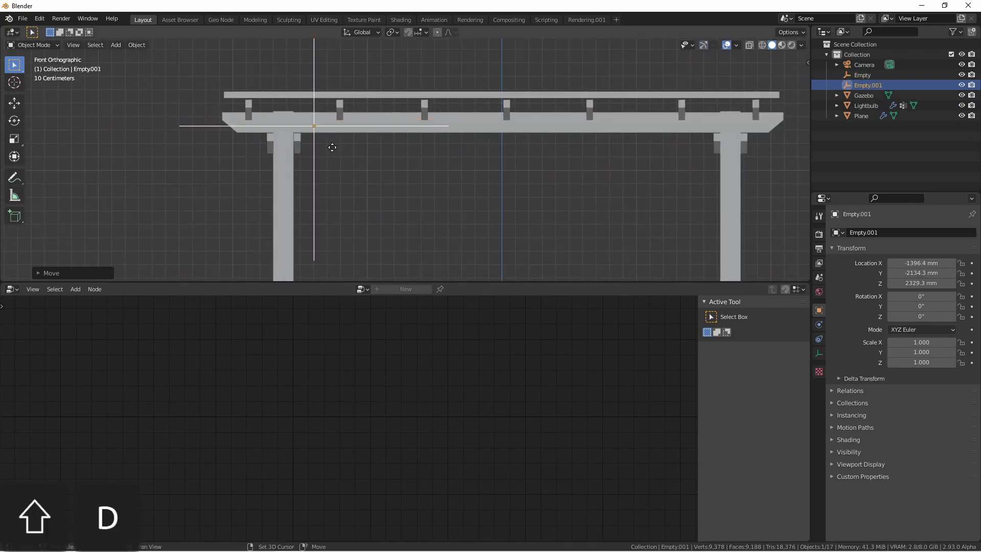
pyautogui.middleClick(357, 148)
pyautogui.click(720, 156)
pyautogui.moveTo(720, 156); pyautogui.dragTo(295, 54, button='middle')
pyautogui.scroll(-5, 604, 93)
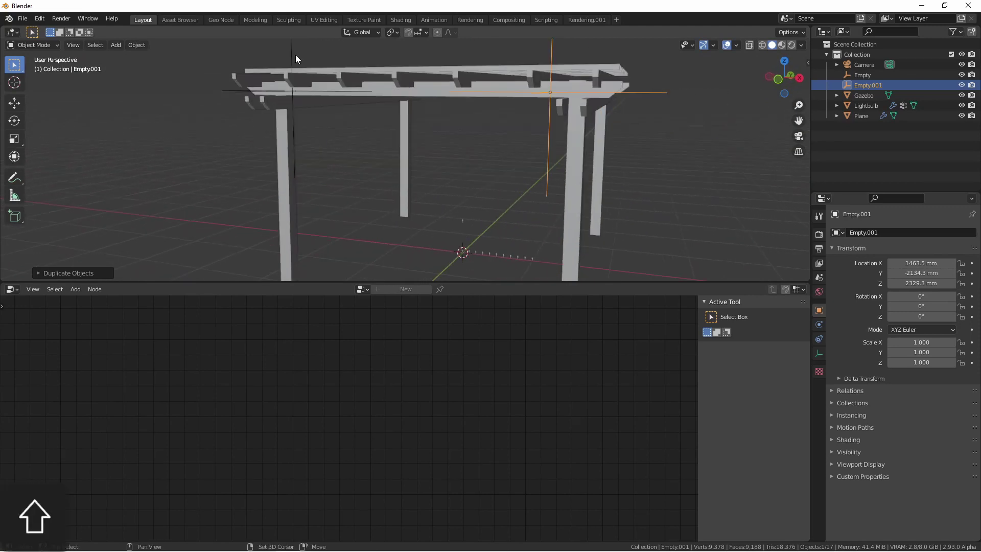
pyautogui.keyDown('shift'); pyautogui.click(296, 58); pyautogui.keyUp('shift')
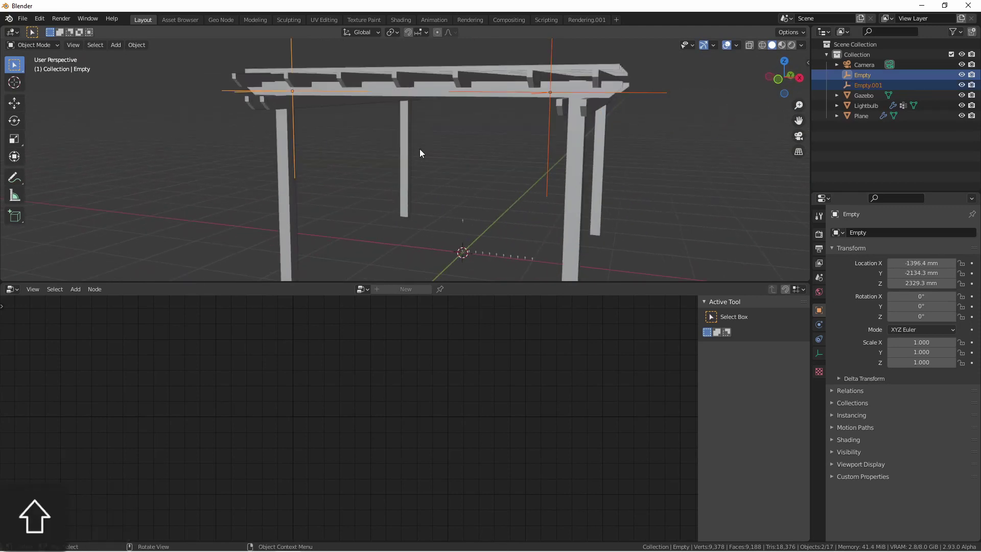
# - Add a Curve > Knots > Catenary between the two selected empties
pyautogui.hotkey('shift', 'a')
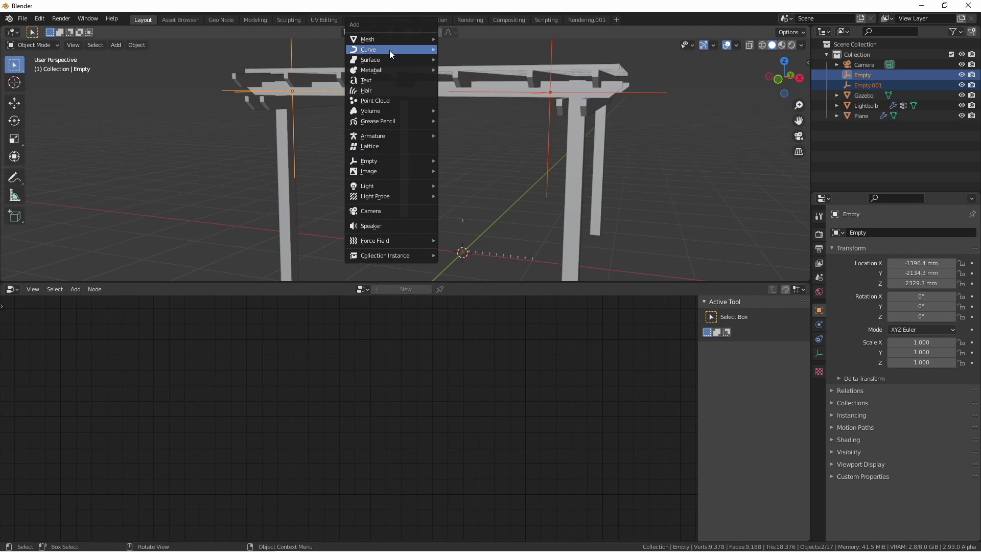
pyautogui.moveTo(389, 49)
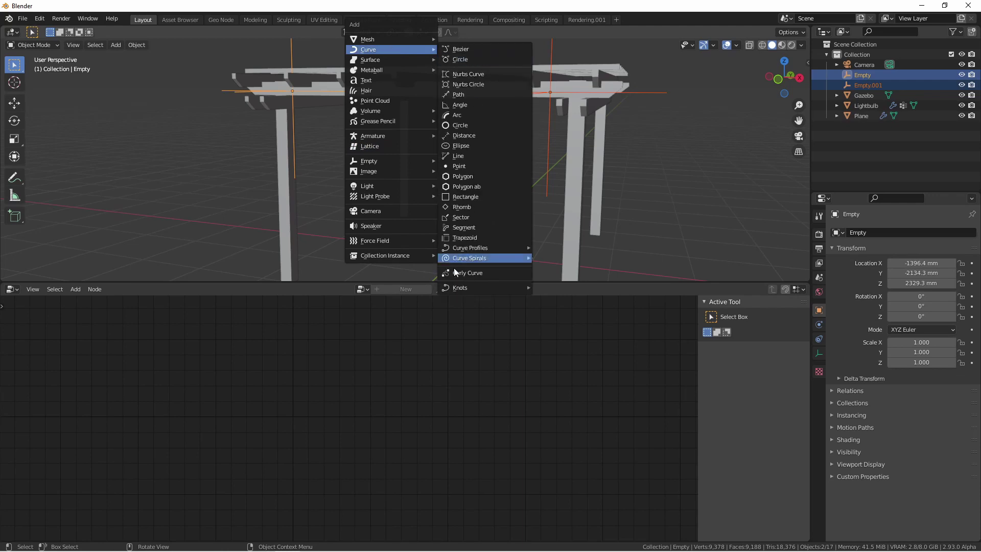
pyautogui.moveTo(462, 288)
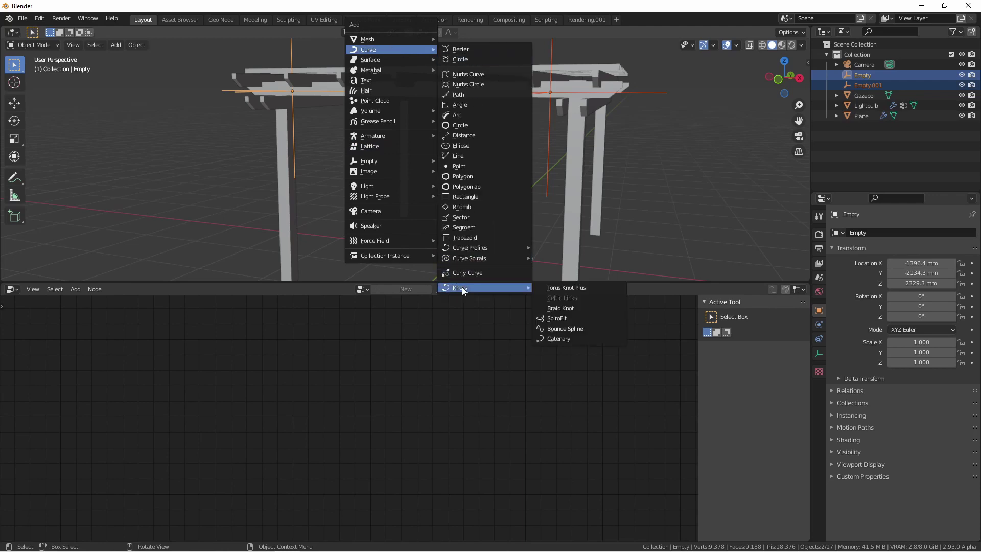
pyautogui.click(588, 340)
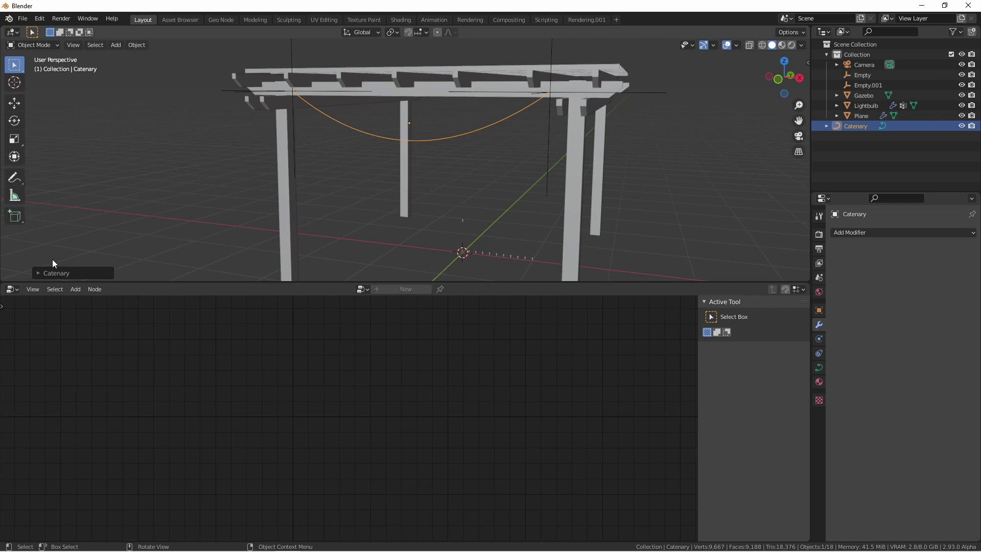
# - Raise the Catenary's a parameter to 5.780 in the redo panel so the wire barely sags
pyautogui.click(38, 272)
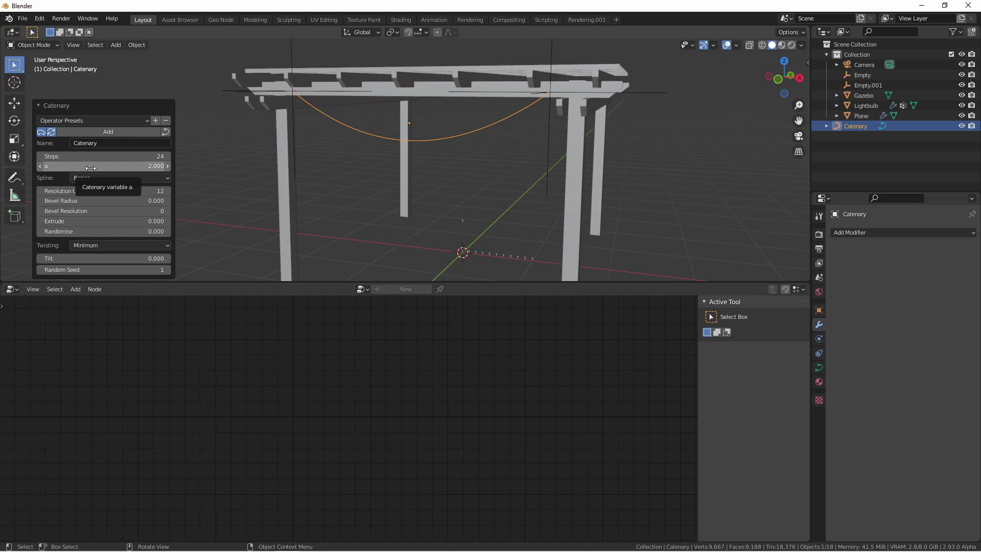
pyautogui.moveTo(90, 169); pyautogui.dragTo(166, 168)
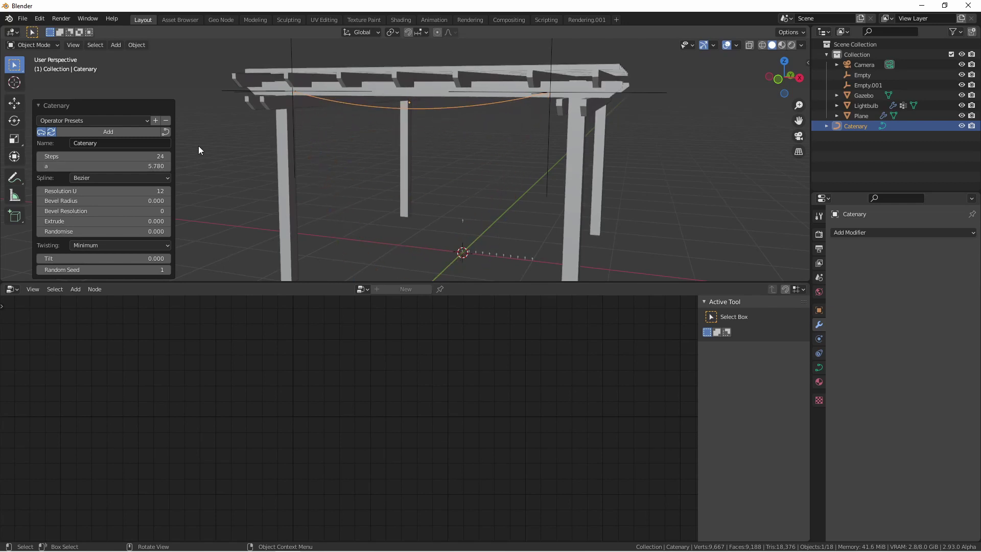
pyautogui.click(104, 107)
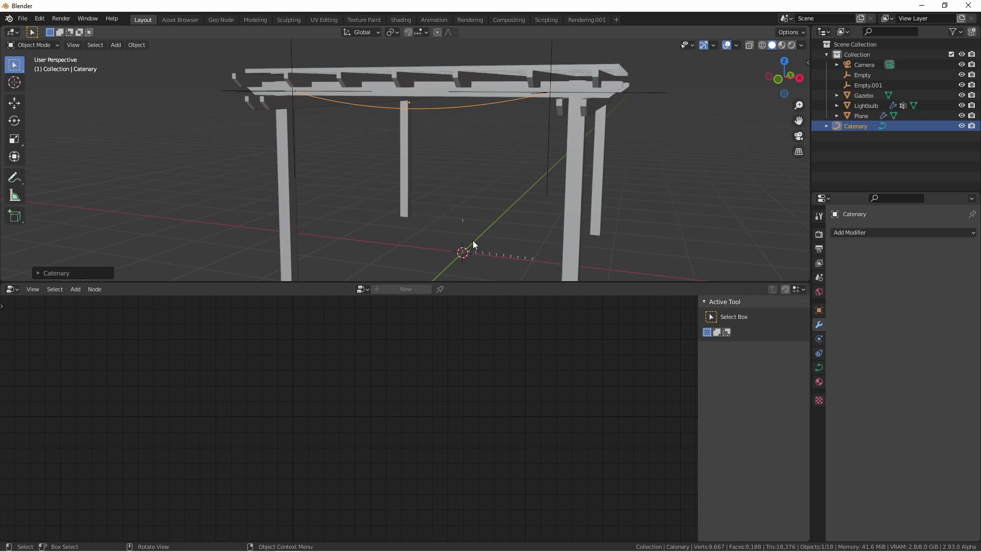
# - Snap the 3D cursor to the centre of the selected Catenary wire
pyautogui.press('`')
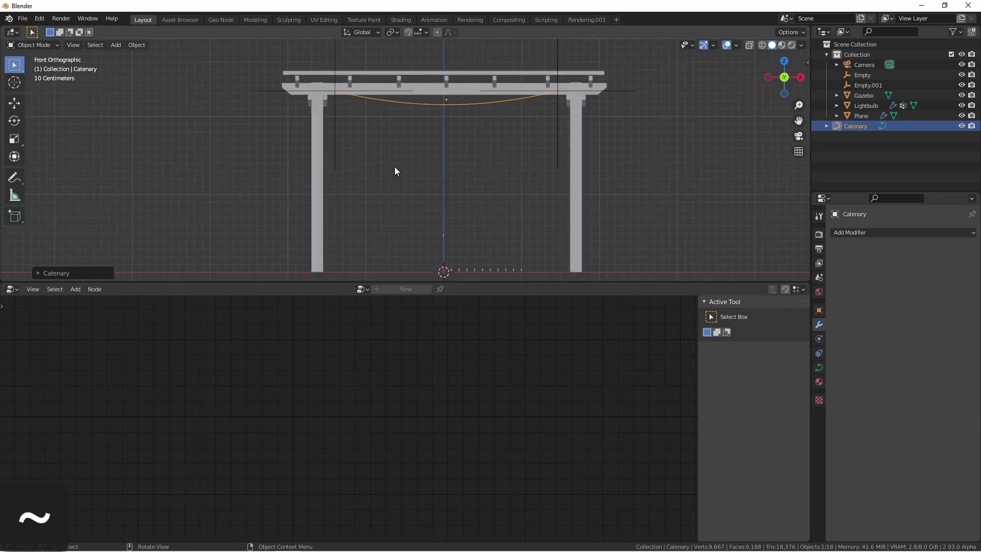
pyautogui.click(448, 105)
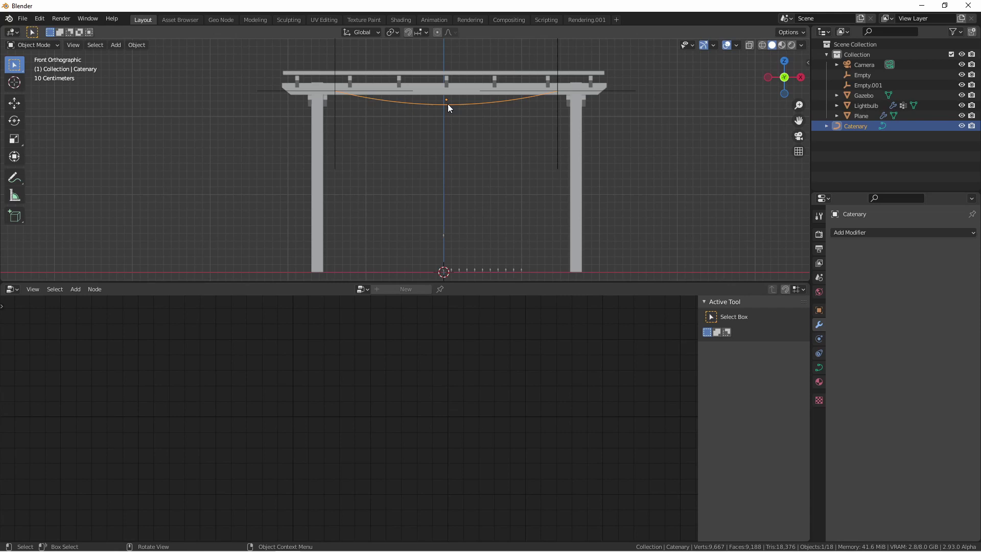
pyautogui.hotkey('shift', 's')
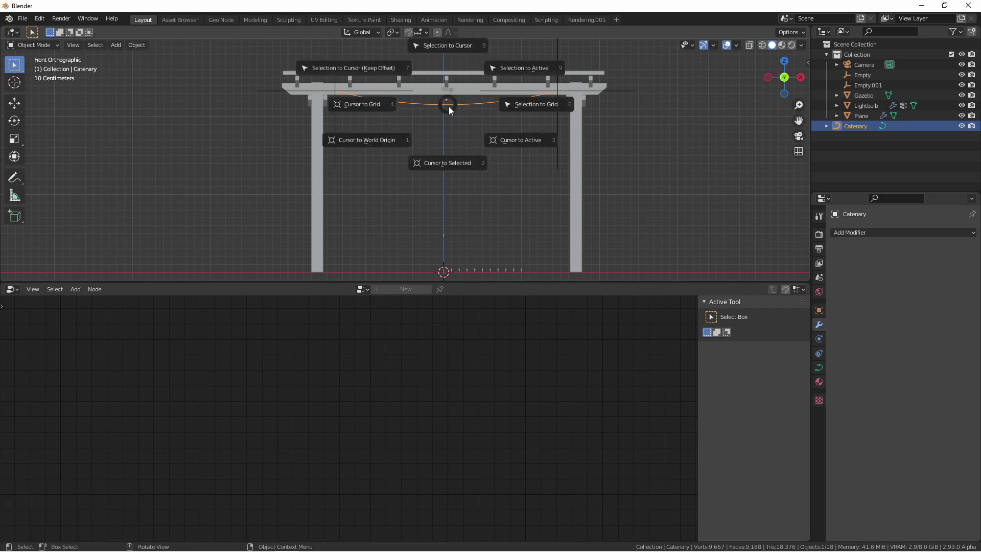
pyautogui.click(458, 163)
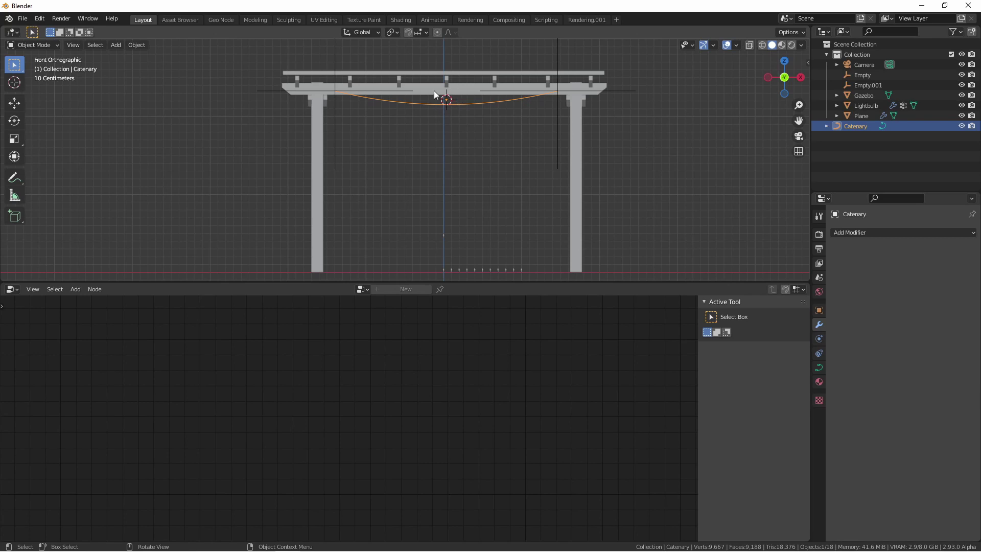
# - Select the Plane bulb array and snap it onto the 3D cursor
pyautogui.moveTo(459, 280); pyautogui.dragTo(463, 416)
pyautogui.scroll(3, 477, 222)
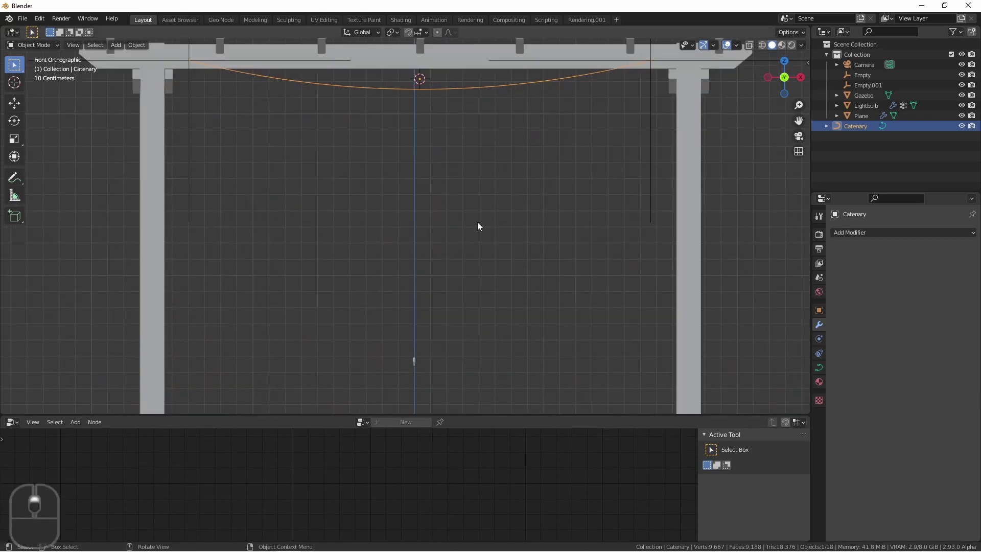
pyautogui.keyDown('shift'); pyautogui.moveTo(477, 222); pyautogui.dragTo(450, 203, button='middle'); pyautogui.keyUp('shift')
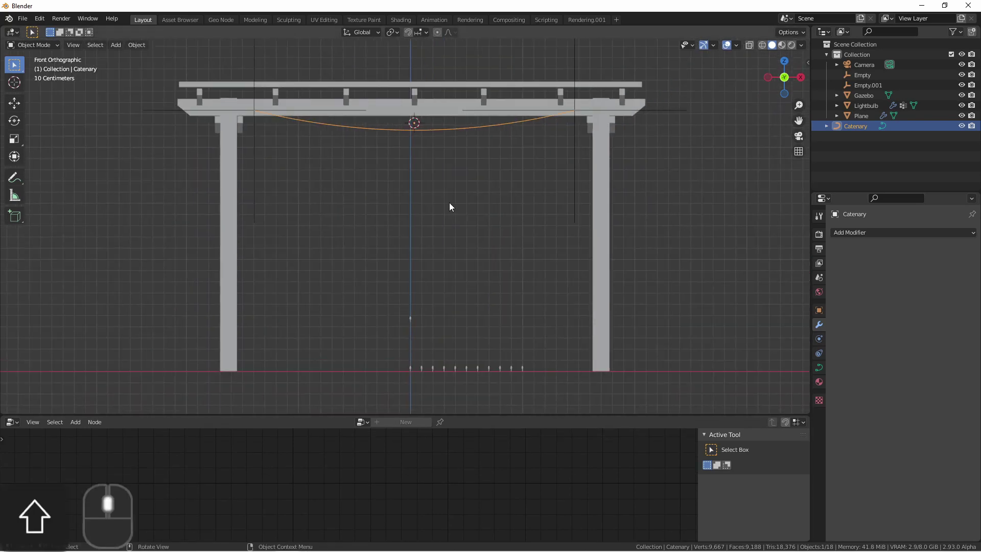
pyautogui.click(432, 369)
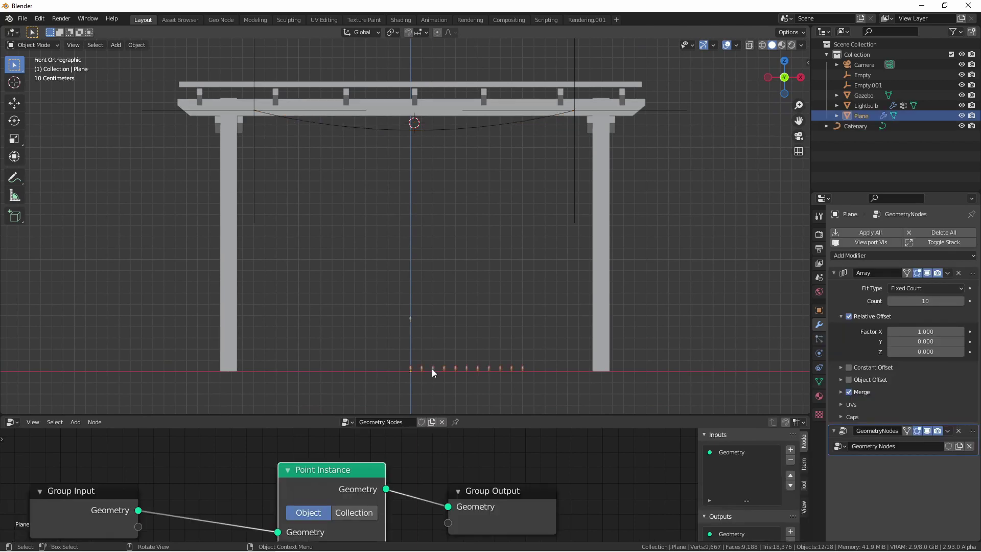
pyautogui.hotkey('shift', 's')
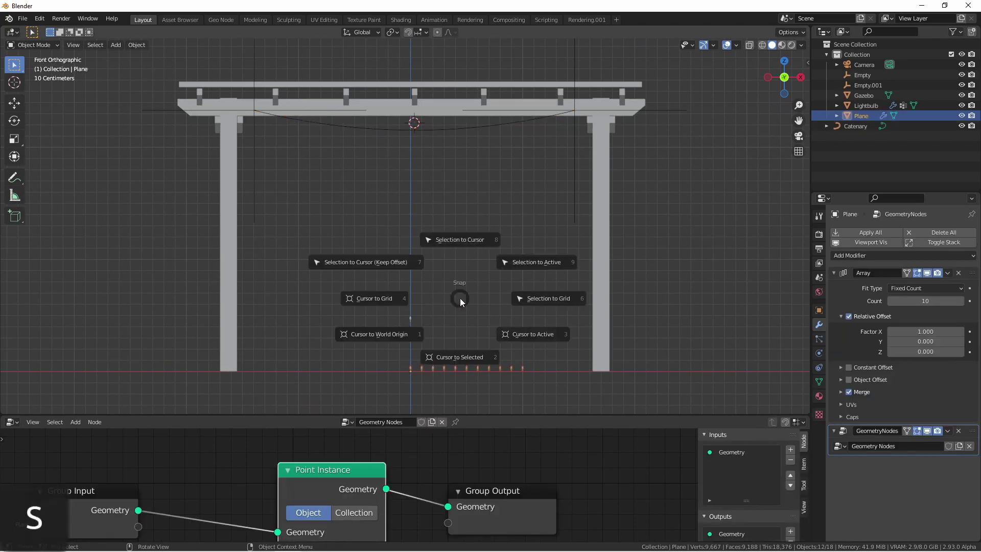
pyautogui.click(458, 244)
pyautogui.scroll(6, 412, 135)
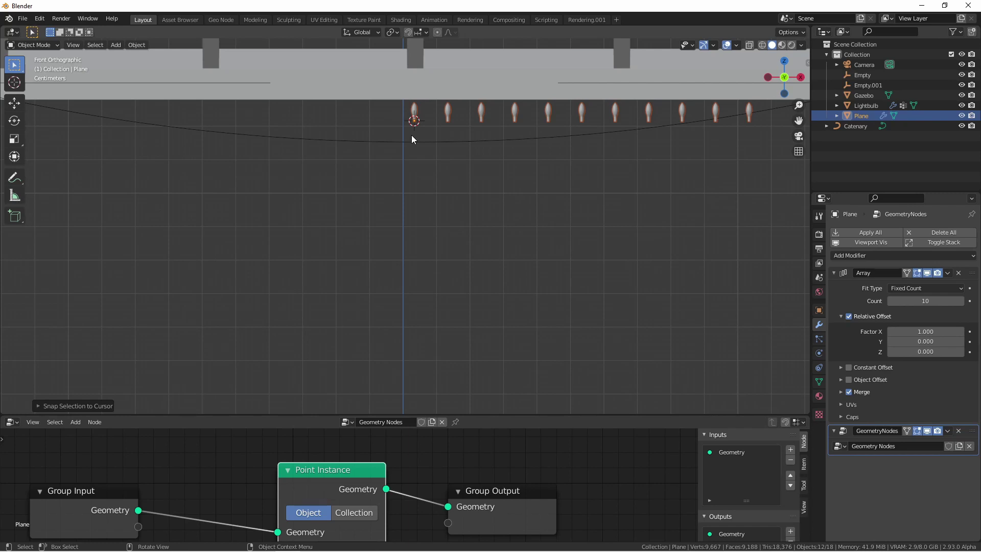
pyautogui.scroll(-4, 412, 135)
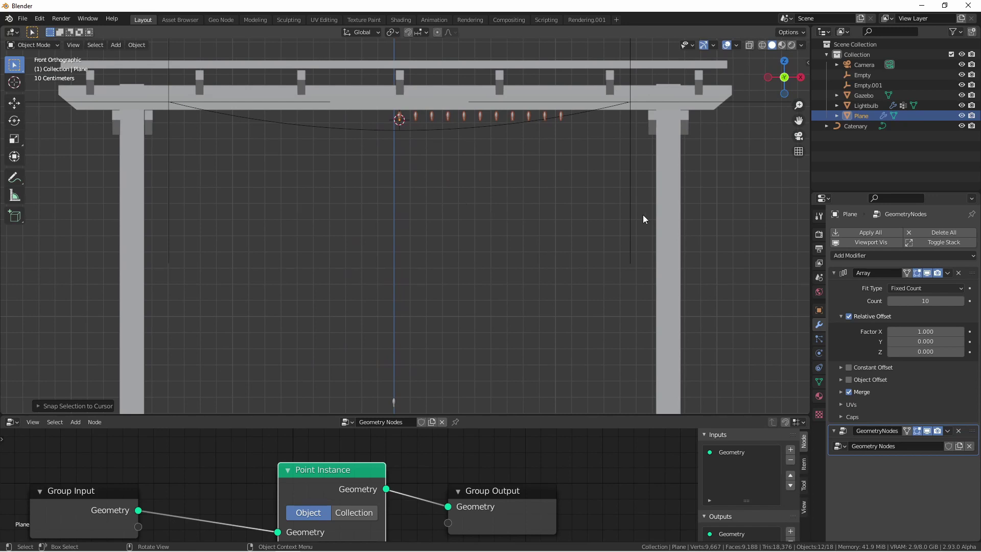
# - Add a Curve deform modifier above GeometryNodes on the Plane, using Catenary as Curve Object
pyautogui.click(866, 255)
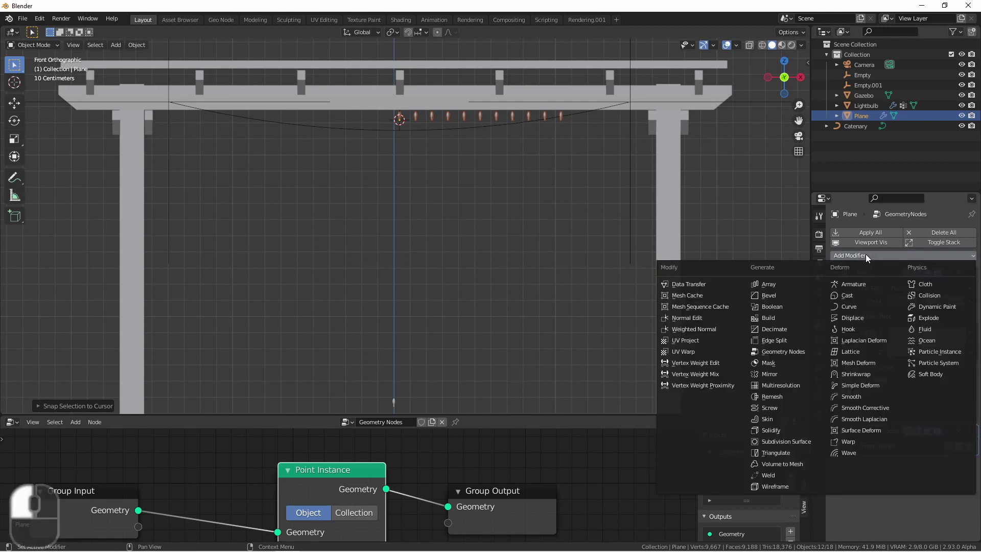
pyautogui.click(860, 306)
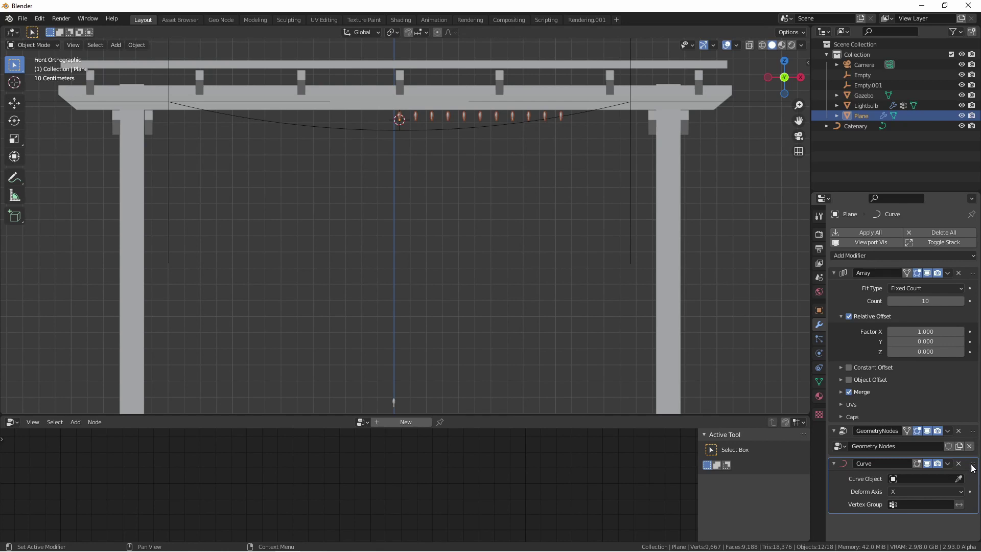
pyautogui.moveTo(972, 467); pyautogui.dragTo(975, 430)
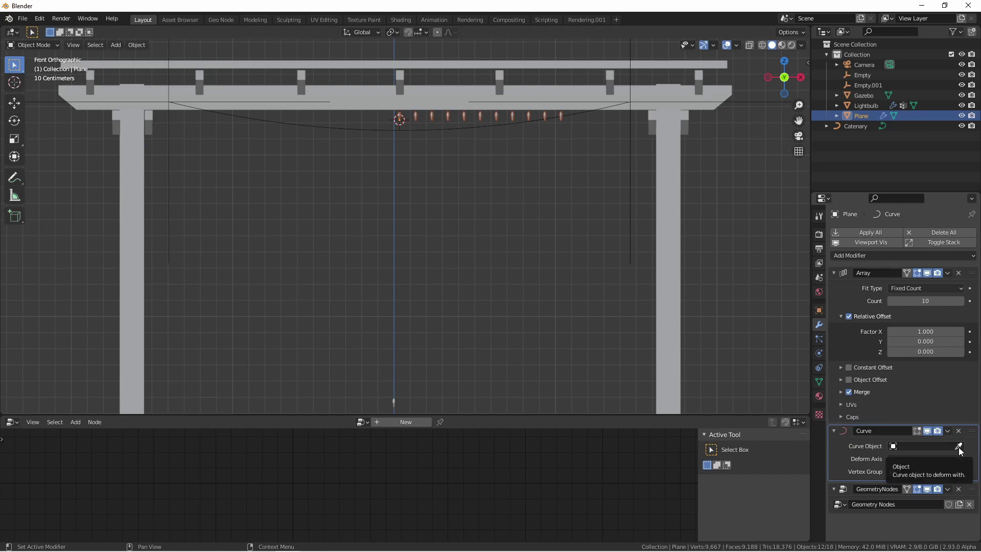
pyautogui.click(959, 447)
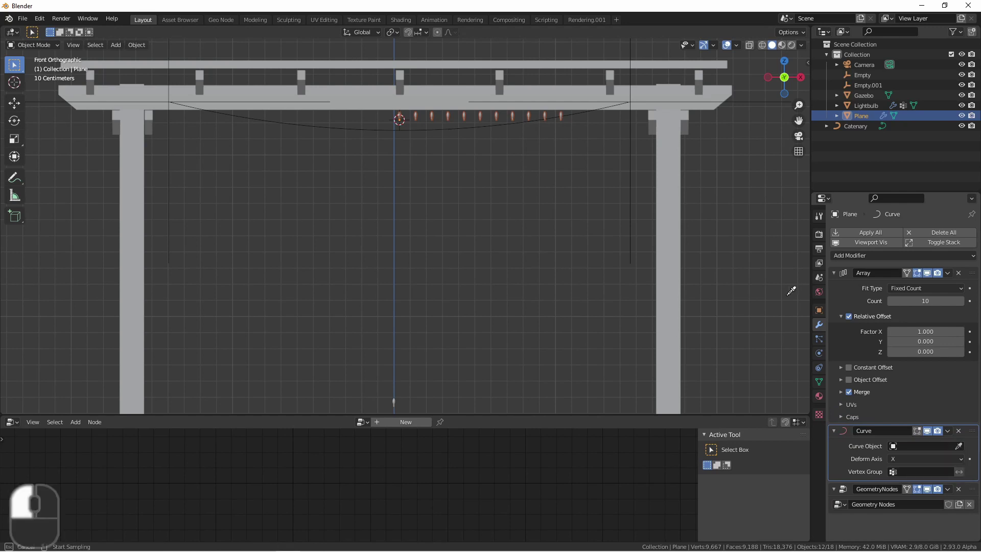
pyautogui.click(302, 128)
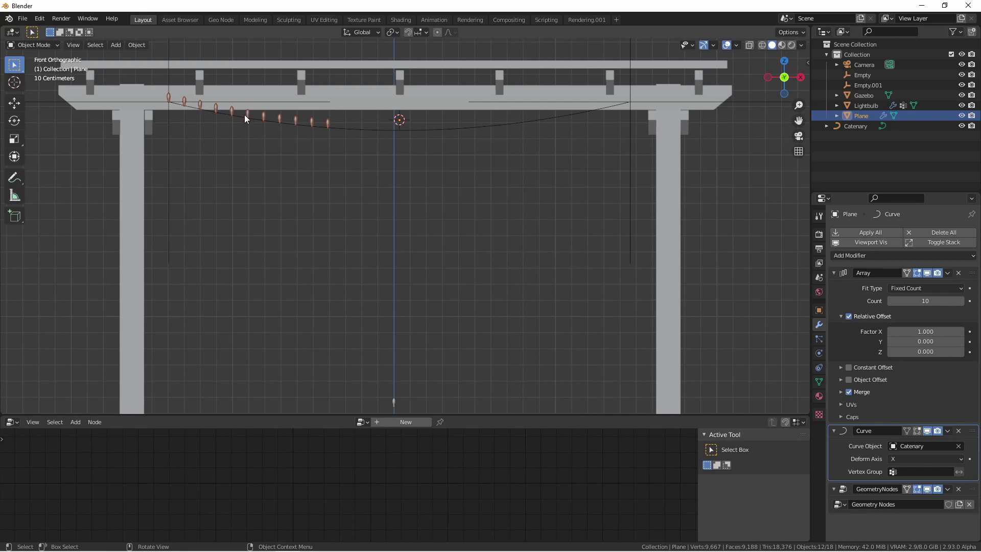
# - In Edit Mode, move the Plane's bulb geometry along X to spread the bulbs wider
pyautogui.press('Tab')
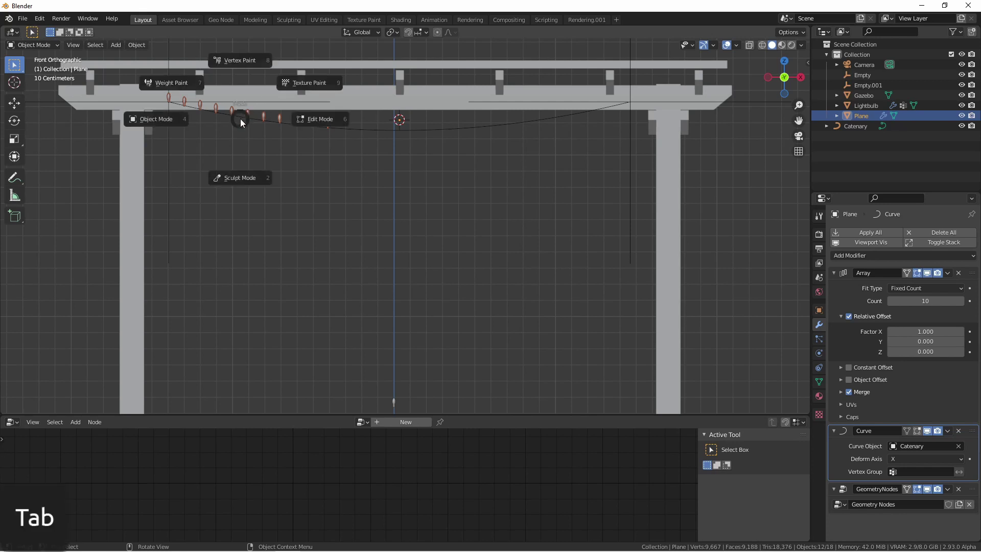
pyautogui.click(301, 119)
pyautogui.scroll(10, 404, 118)
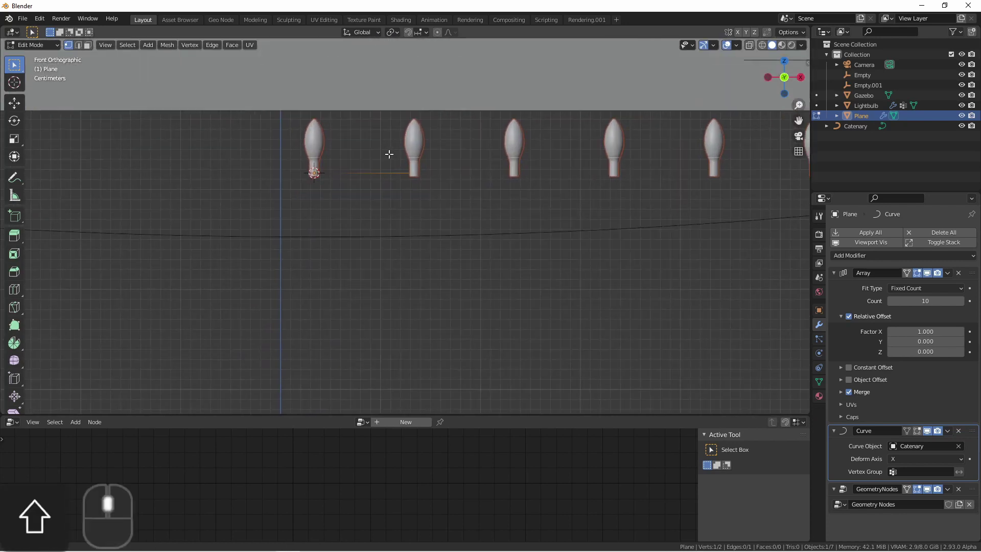
pyautogui.keyDown('shift'); pyautogui.scroll(3, 389, 154); pyautogui.keyUp('shift')
pyautogui.moveTo(371, 171); pyautogui.dragTo(404, 216)
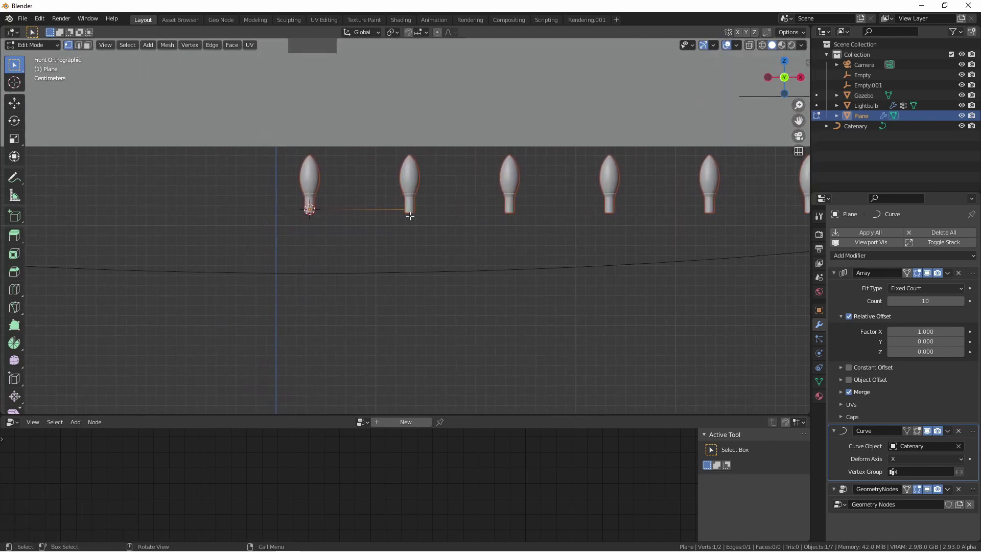
pyautogui.press('g')
pyautogui.press('x')
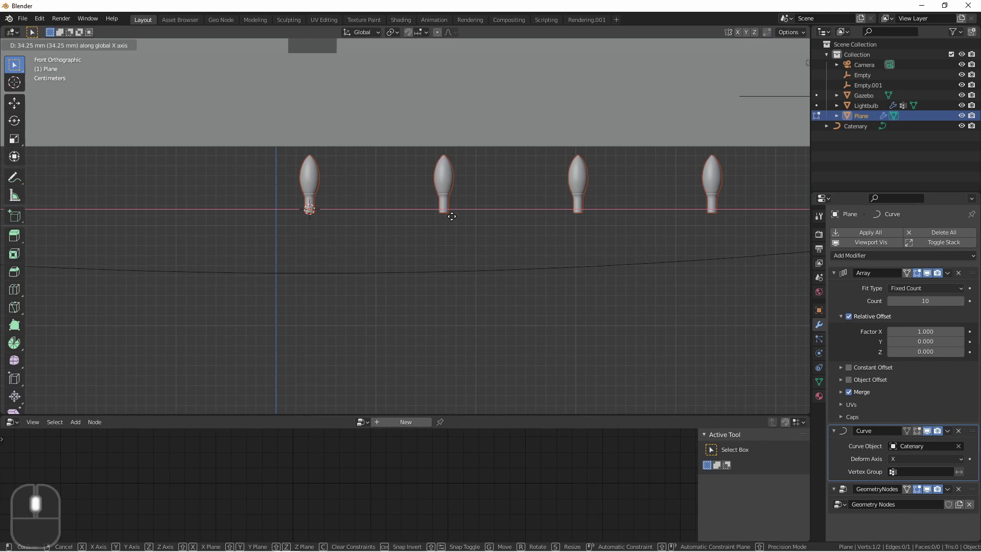
pyautogui.click(547, 221)
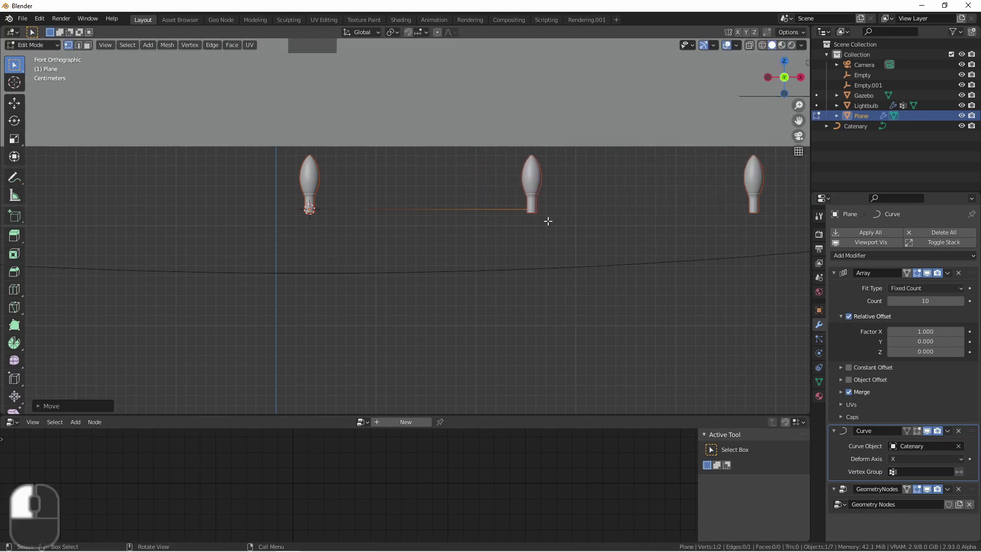
pyautogui.scroll(-4, 428, 230)
pyautogui.scroll(-5, 427, 230)
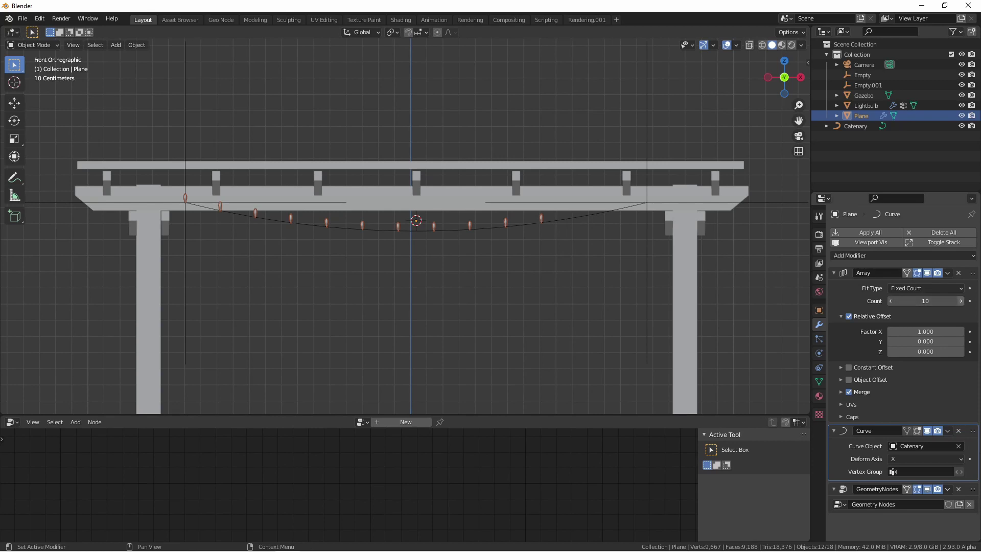
# - Raise the Array modifier's Count to 13, undoing the overshoot back to 13
pyautogui.click(960, 302)
pyautogui.click(960, 302)
pyautogui.click(960, 303)
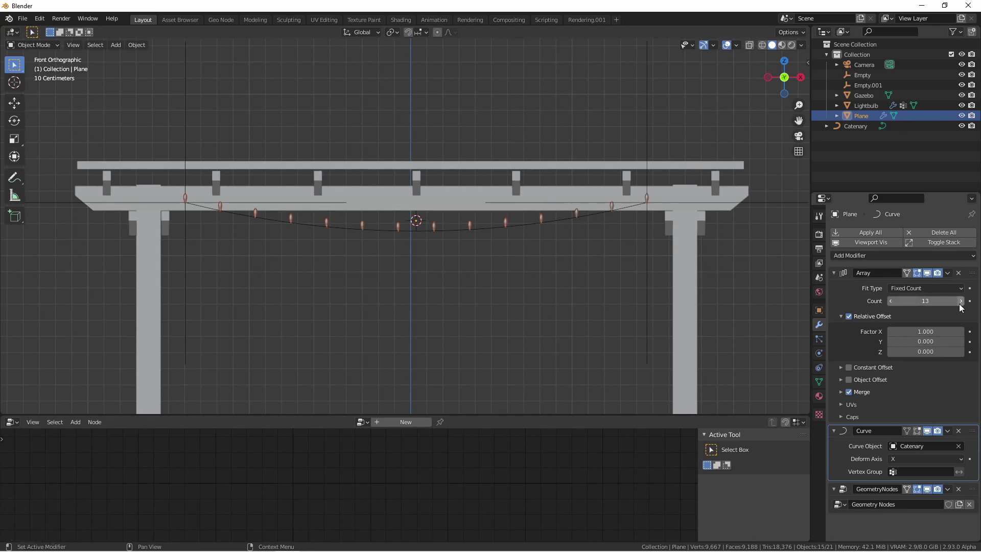
pyautogui.click(960, 303)
pyautogui.click(960, 303)
pyautogui.keyDown('shift'); pyautogui.moveTo(747, 261); pyautogui.dragTo(701, 284, button='middle'); pyautogui.keyUp('shift')
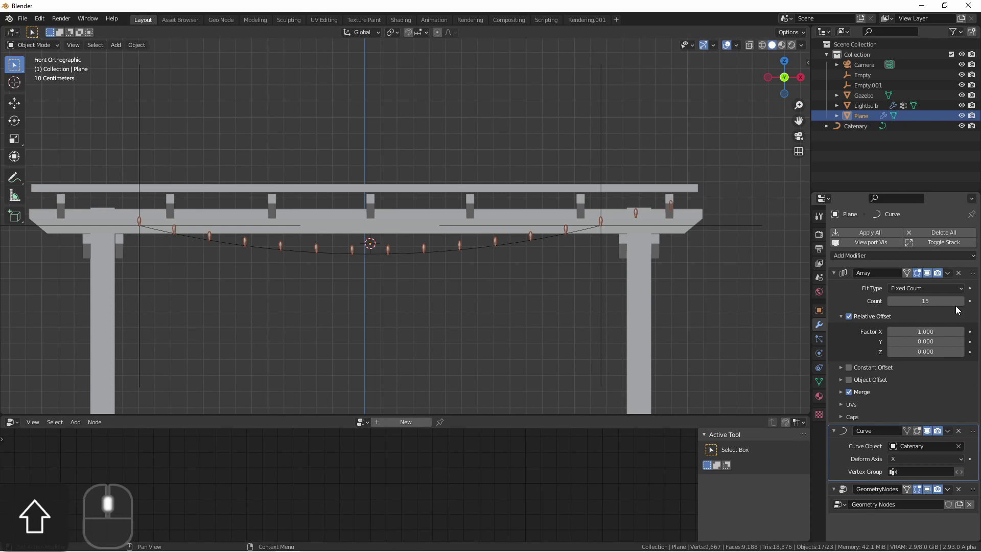
pyautogui.keyDown('ctrl'); pyautogui.scroll(5, 957, 307); pyautogui.keyUp('ctrl')
pyautogui.scroll(-4, 703, 277)
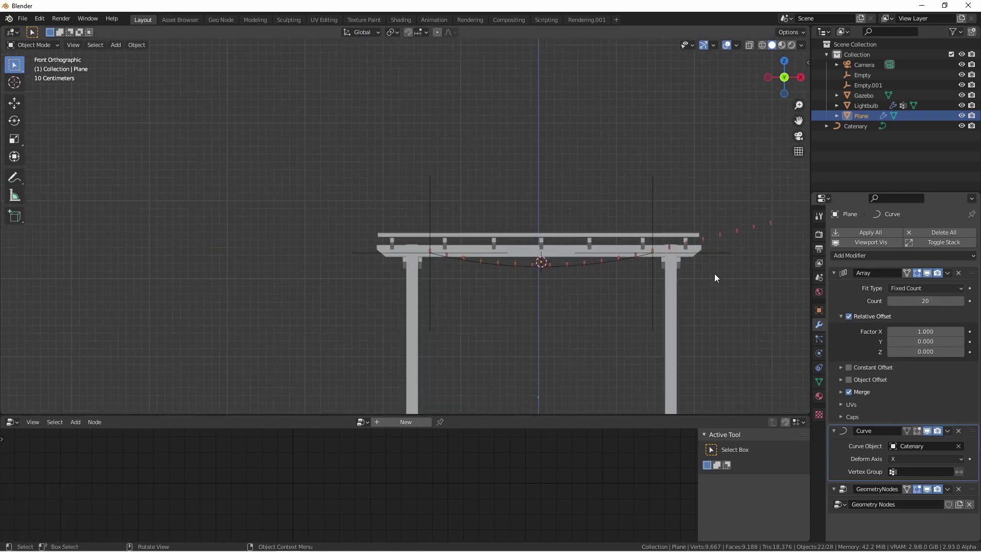
pyautogui.keyDown('shift'); pyautogui.moveTo(714, 278); pyautogui.dragTo(594, 278, button='middle'); pyautogui.keyUp('shift')
pyautogui.click(961, 301)
pyautogui.click(961, 301)
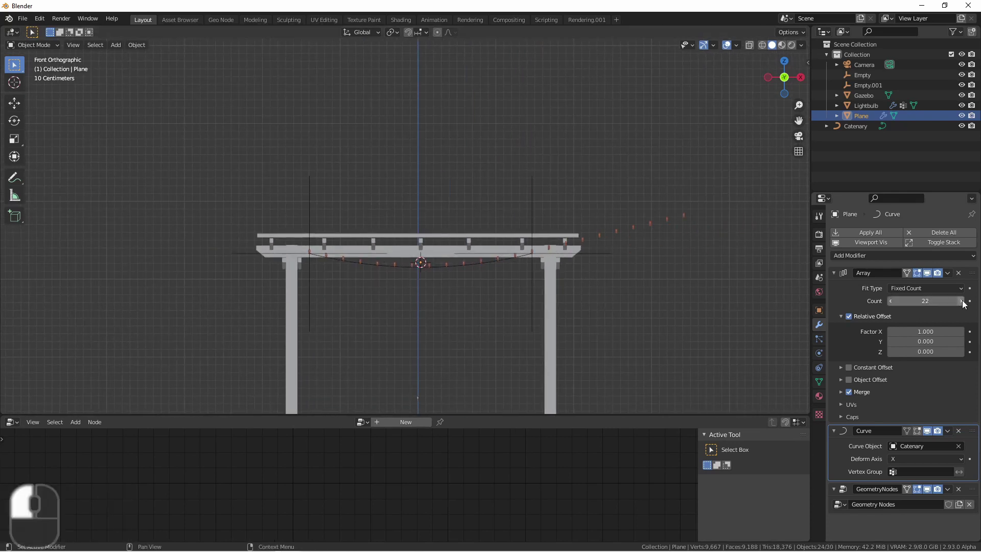
pyautogui.hotkey('ctrl', 'z')
pyautogui.hotkey('ctrl', 'z')
pyautogui.hotkey('ctrl', 'z')
pyautogui.hotkey('ctrl', 'z')
pyautogui.hotkey('ctrl', 'z')
pyautogui.hotkey('ctrl', 'z')
pyautogui.hotkey('ctrl', 'z')
pyautogui.hotkey('ctrl', 'z')
pyautogui.hotkey('ctrl', 'z')
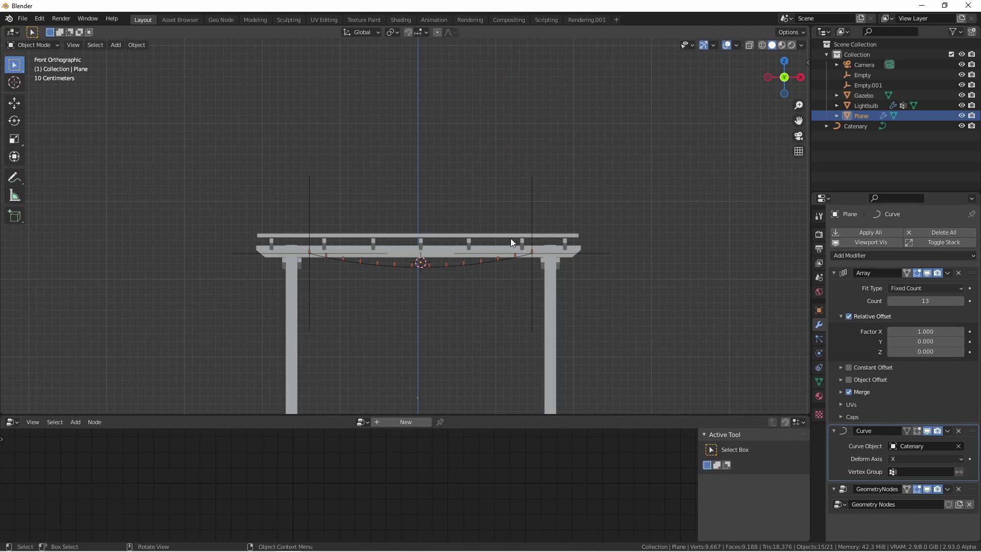
pyautogui.scroll(5, 510, 238)
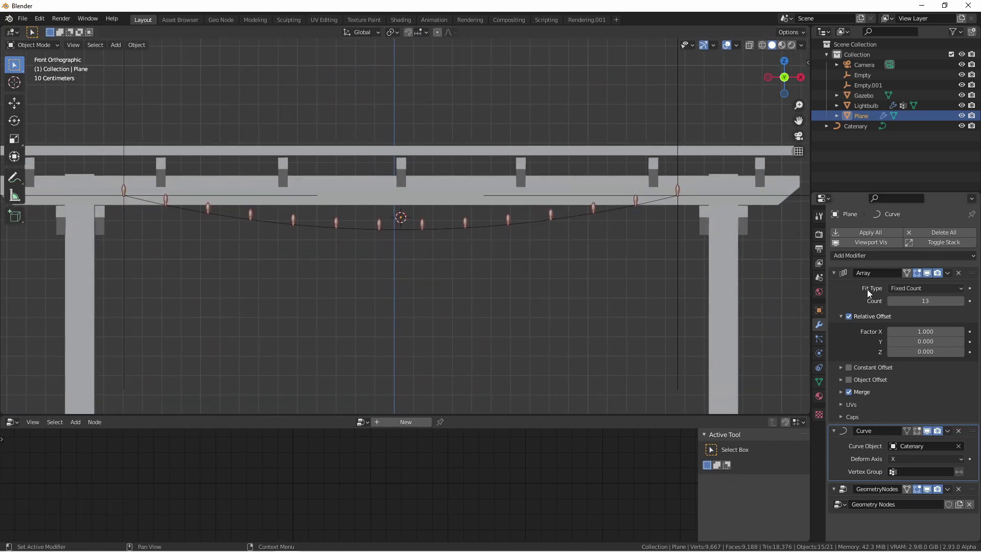
# - Set the Array fit type to Fit Curve using the Catenary wire
pyautogui.click(919, 289)
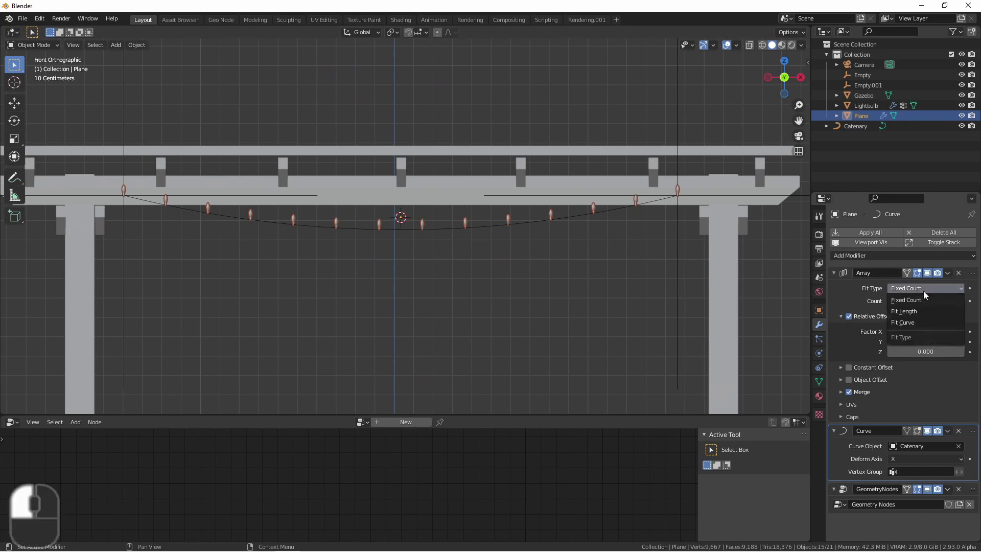
pyautogui.click(924, 322)
pyautogui.click(959, 301)
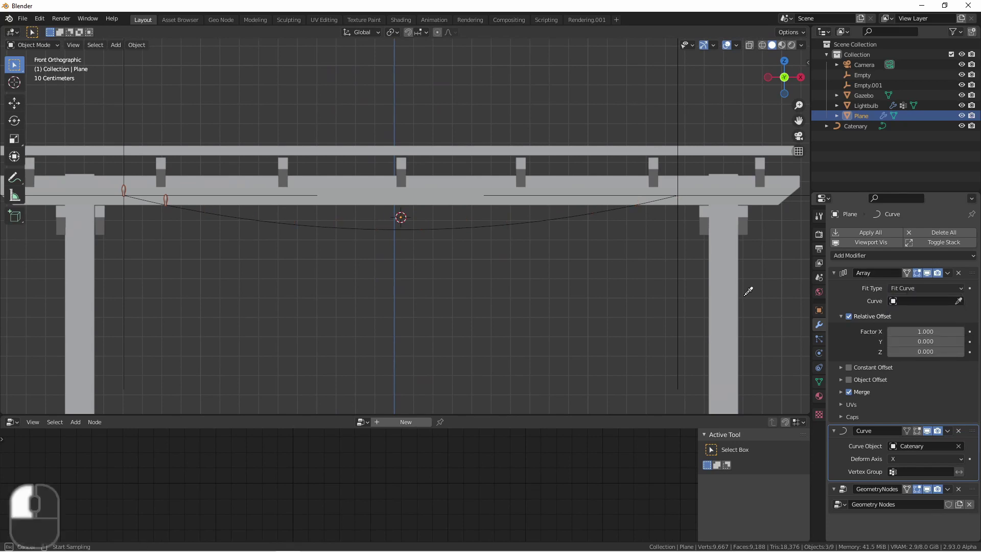
pyautogui.click(363, 224)
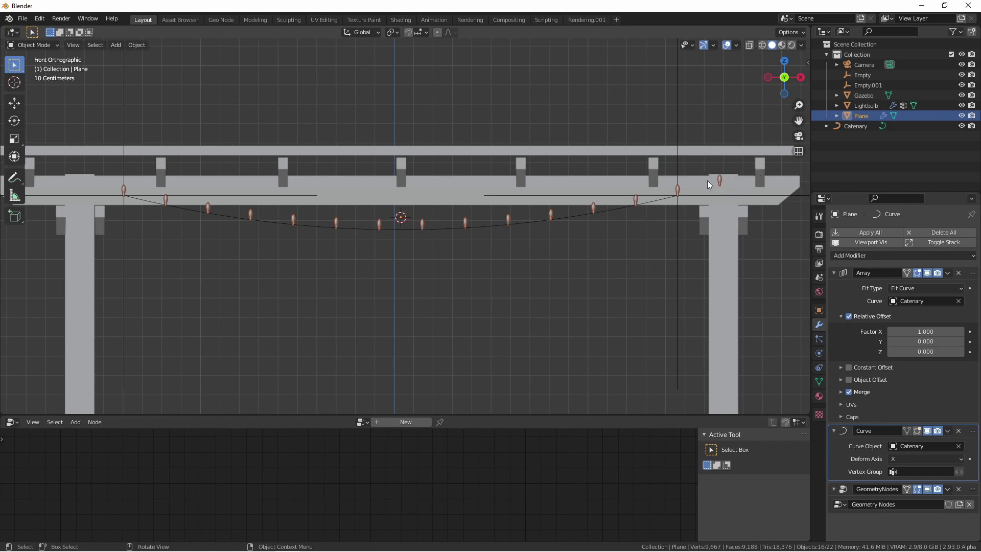
# - Switch the Array to Fixed Count and reduce the count to 12
pyautogui.click(931, 288)
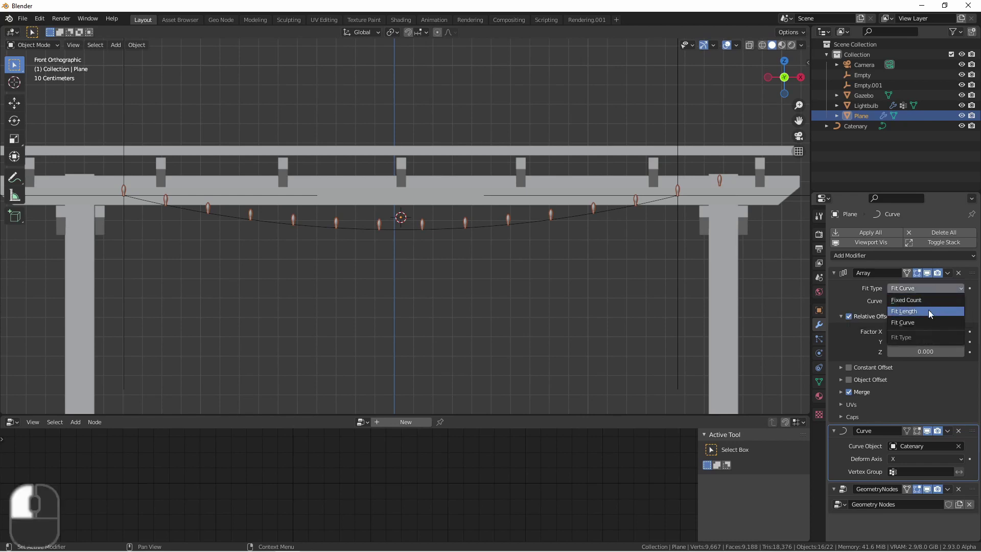
pyautogui.click(929, 301)
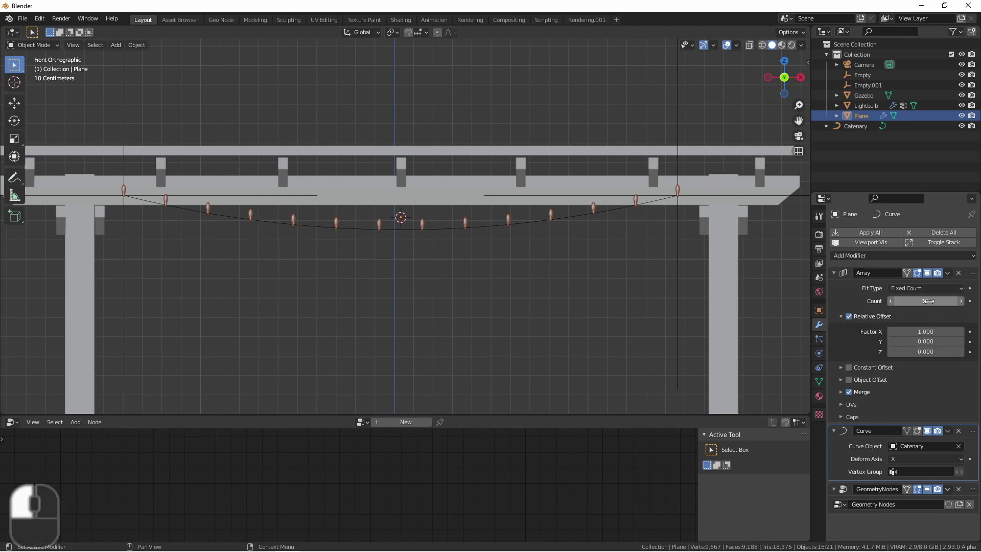
pyautogui.click(890, 301)
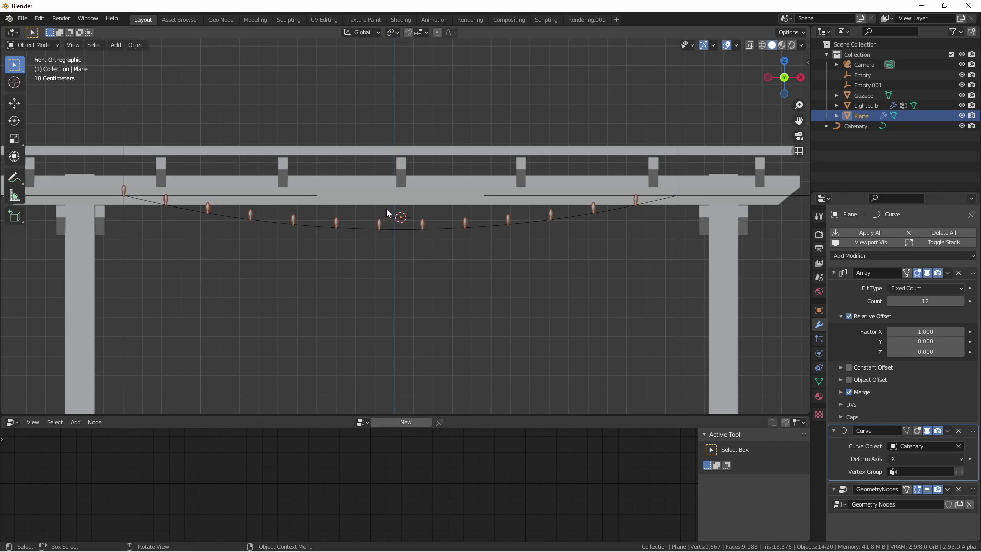
# - Slide the bulb array along X to fit the wire and switch to Rendered shading
pyautogui.press('g')
pyautogui.press('x')
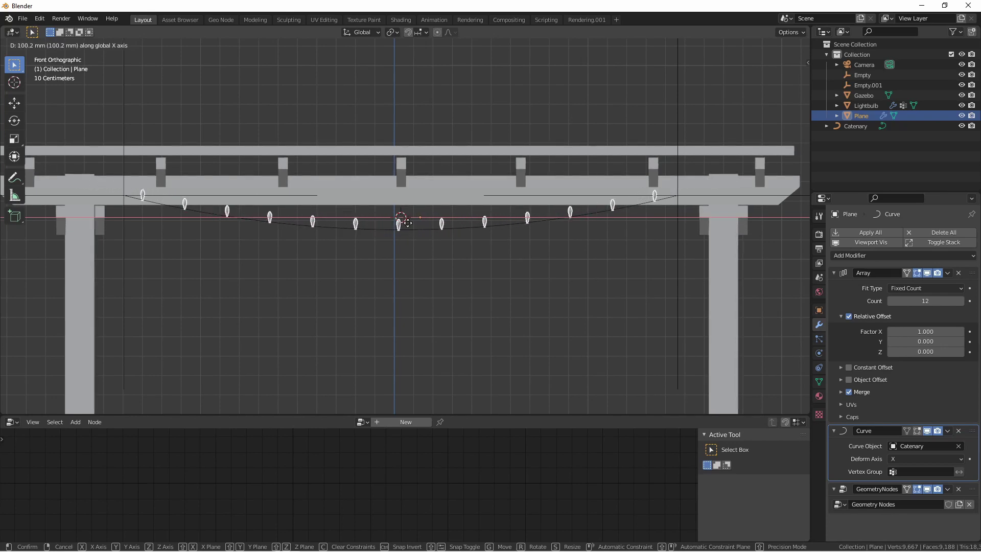
pyautogui.click(407, 223)
pyautogui.scroll(3, 407, 224)
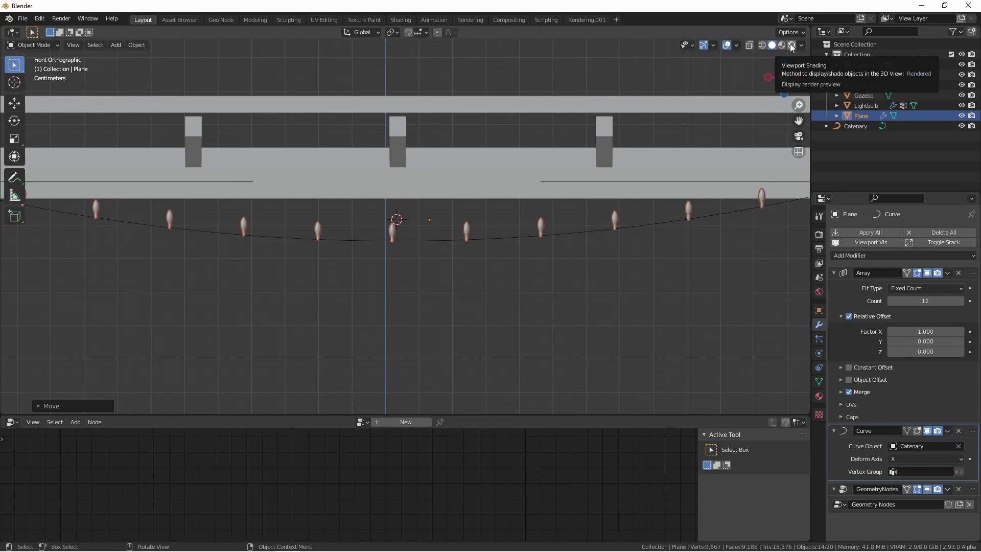
pyautogui.click(792, 45)
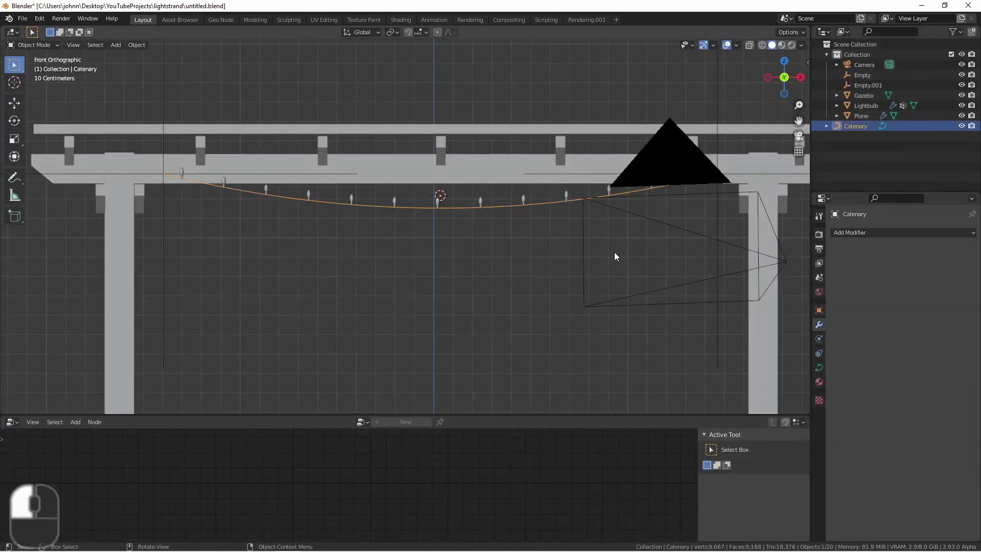
# - Set the Catenary curve's Geometry Bevel Depth to 2 mm
pyautogui.click(819, 367)
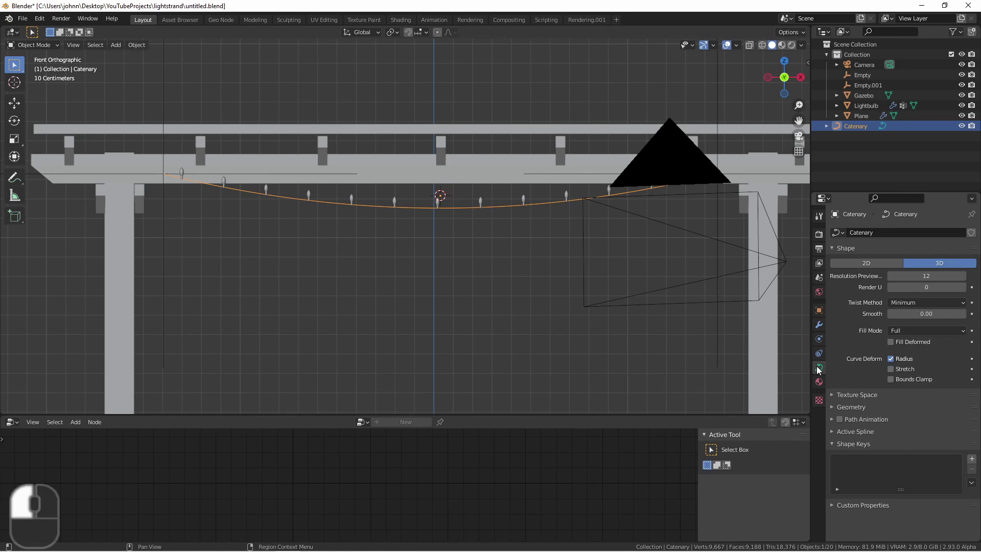
pyautogui.click(831, 407)
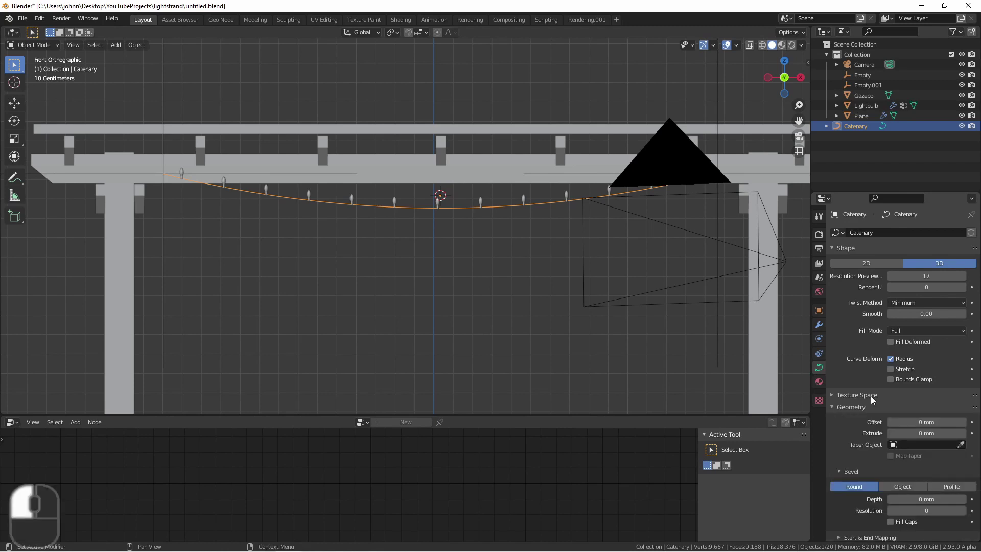
pyautogui.scroll(-5, 871, 383)
pyautogui.click(926, 399)
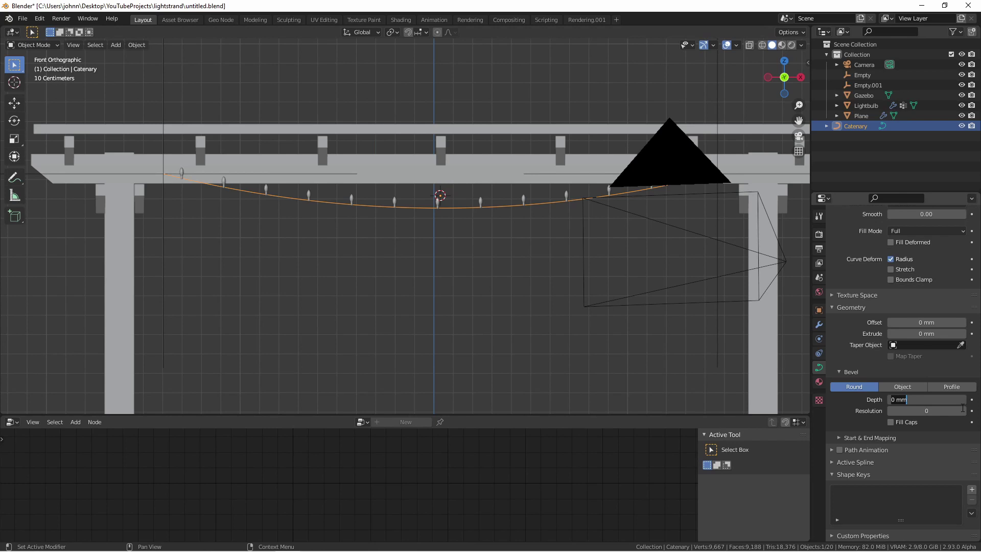
pyautogui.write('2mm')
pyautogui.press('Return')
pyautogui.click(495, 238)
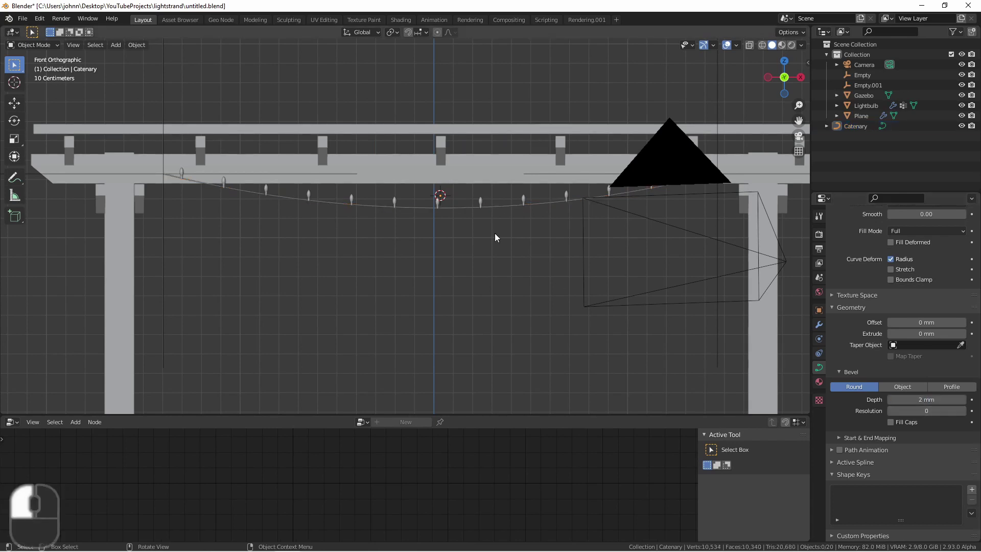
pyautogui.scroll(8, 435, 204)
# - Assign the Base material to the wire and render the scene with F12
pyautogui.click(819, 382)
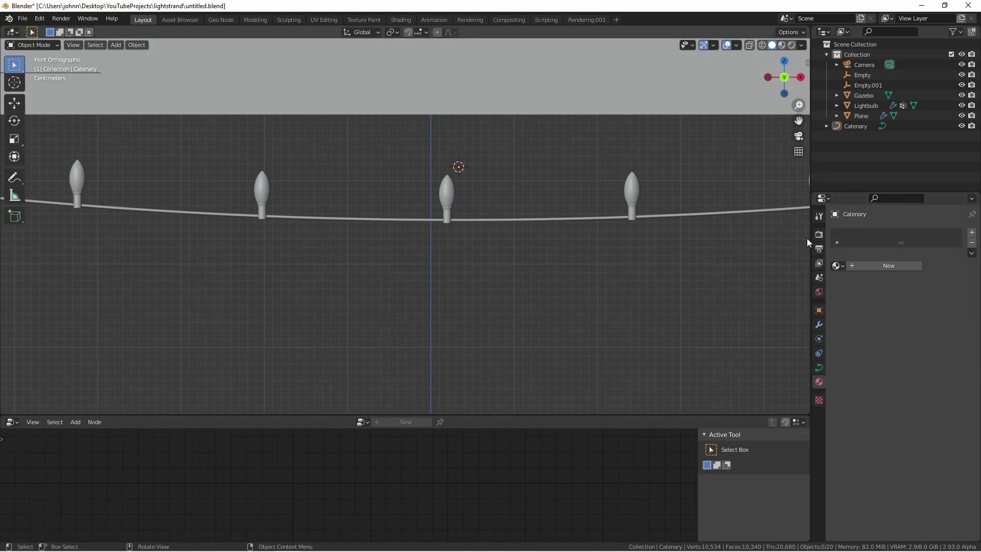
pyautogui.click(838, 266)
pyautogui.click(858, 279)
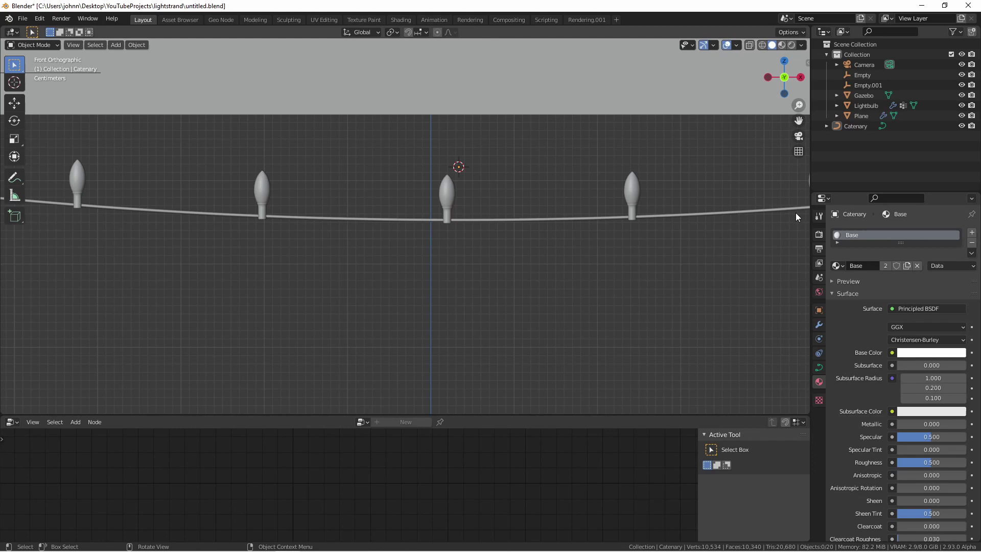
pyautogui.click(819, 235)
pyautogui.press('F12')
pyautogui.click(471, 19)
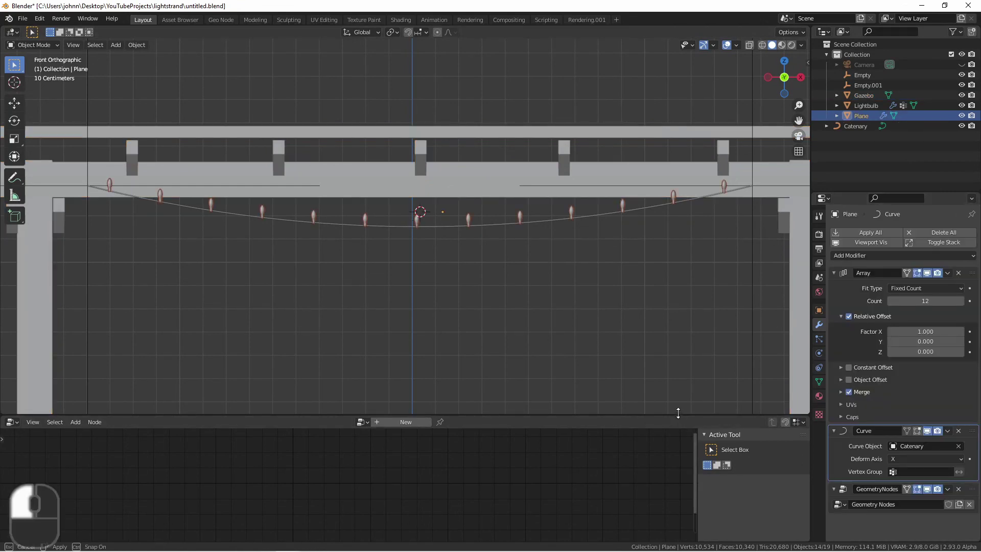
# - Insert a Point Rotate node before Point Instance with X rotation set to 180°
pyautogui.moveTo(678, 415); pyautogui.dragTo(640, 299)
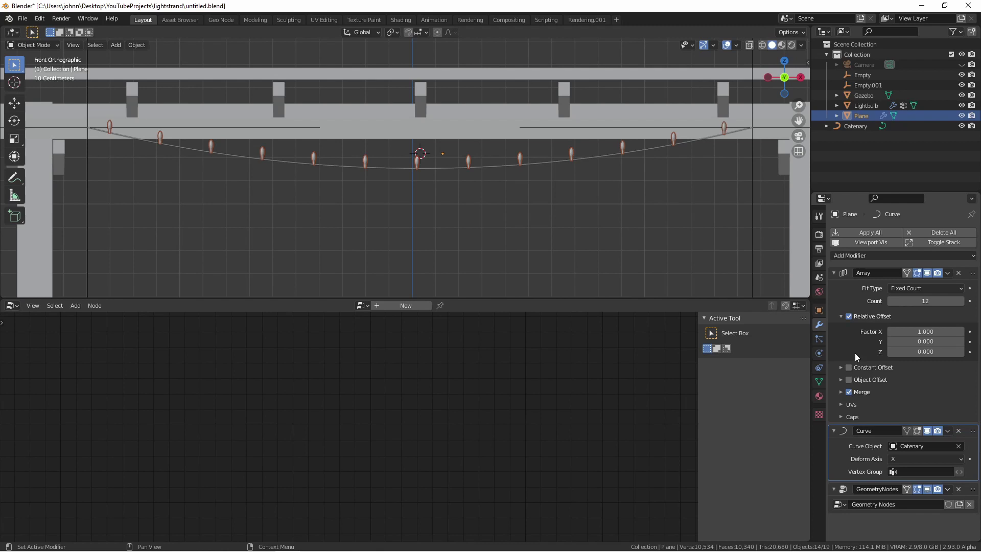
pyautogui.click(972, 494)
pyautogui.moveTo(421, 392); pyautogui.dragTo(452, 355, button='middle')
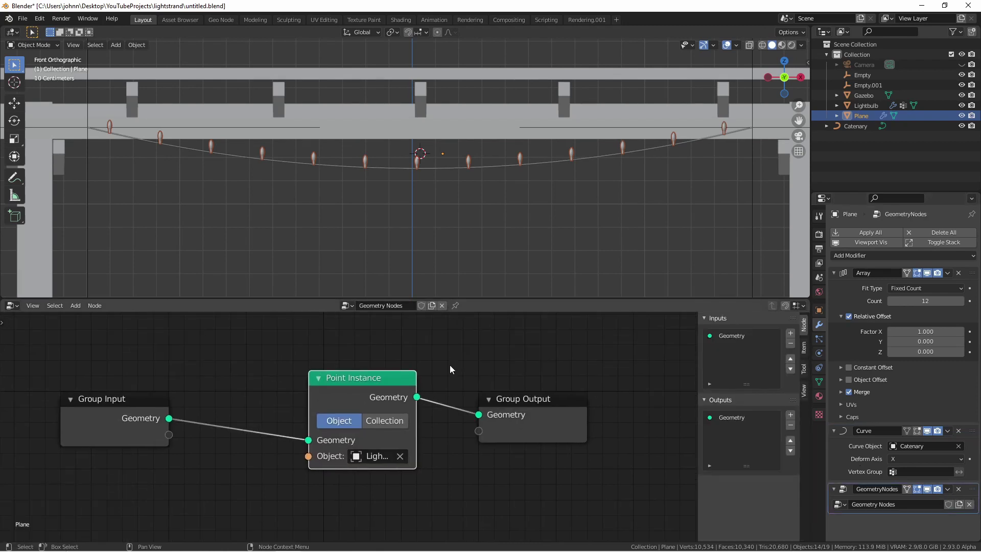
pyautogui.press('shift')
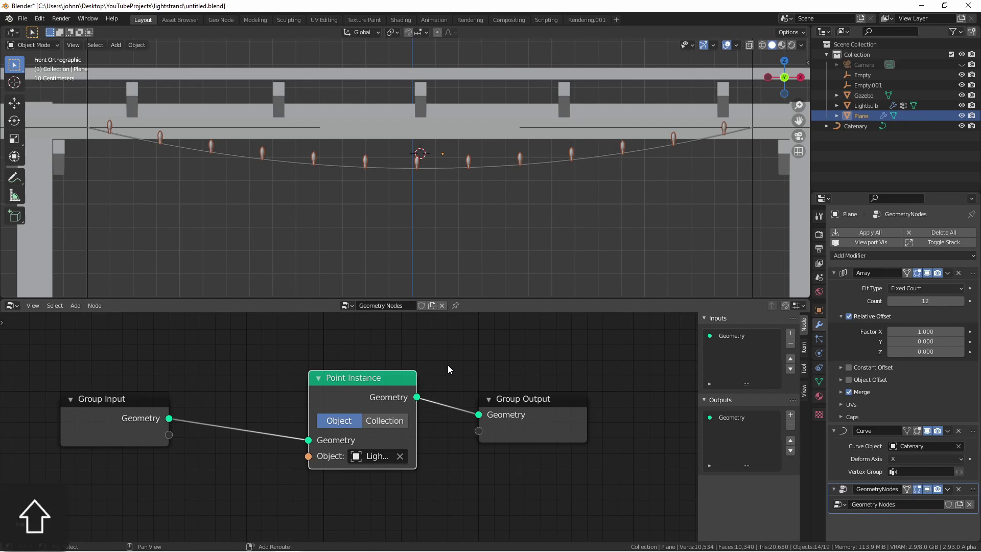
pyautogui.hotkey('shift', 'a')
pyautogui.moveTo(410, 433)
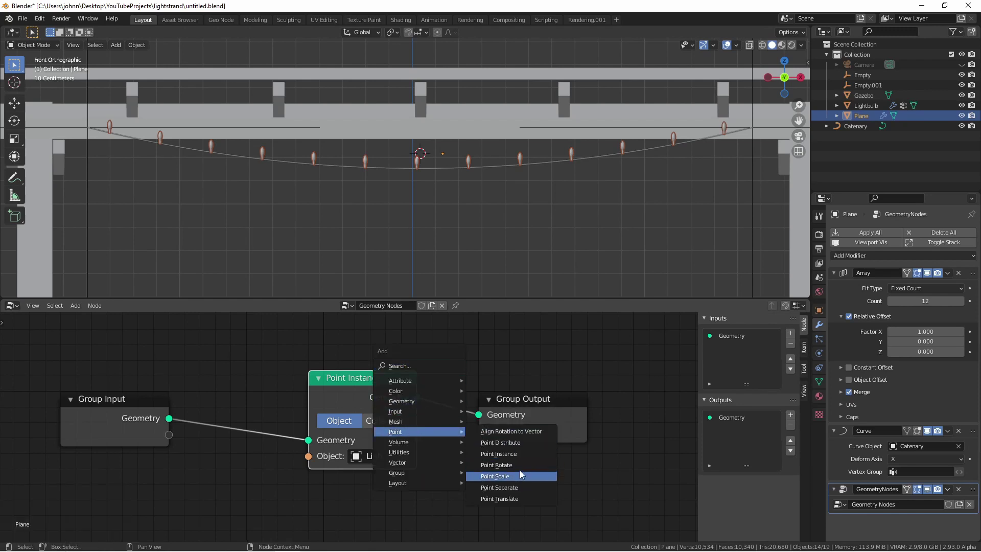
pyautogui.click(520, 470)
pyautogui.click(230, 338)
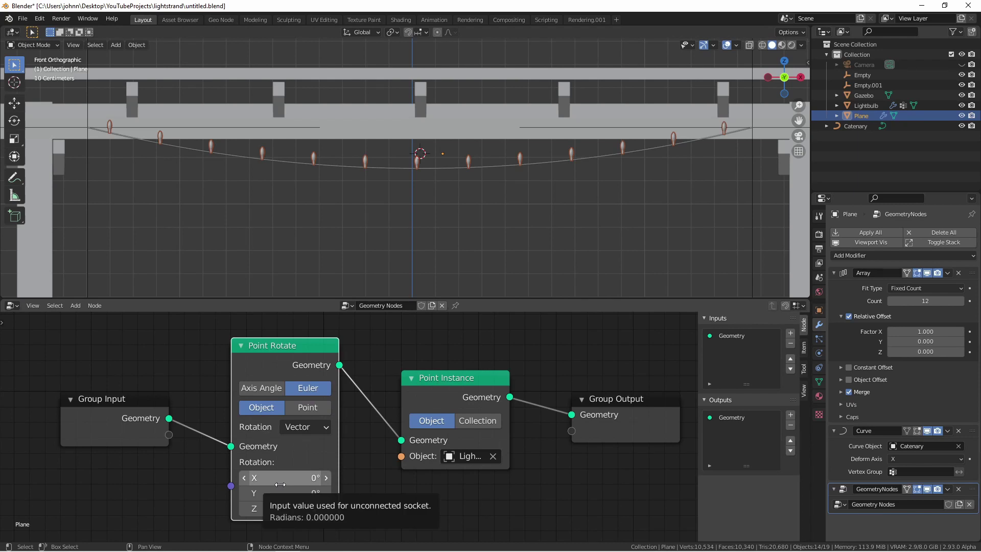
pyautogui.click(309, 478)
pyautogui.write('180')
pyautogui.press('Return')
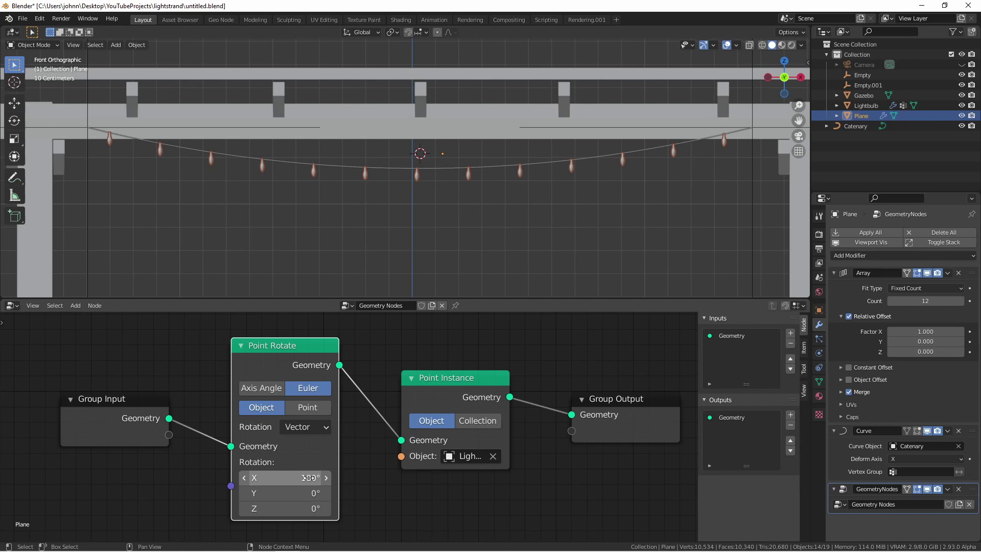
# - Insert an Attribute Randomize node before Point Instance, set to the Vector data type
pyautogui.hotkey('shift', 'a')
pyautogui.moveTo(340, 333)
pyautogui.click(439, 419)
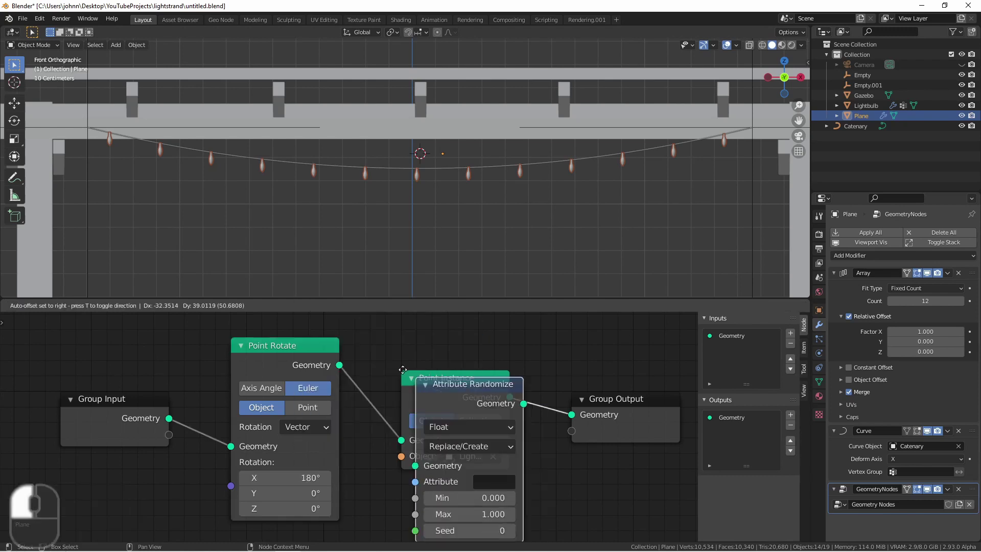
pyautogui.click(422, 393)
pyautogui.click(432, 394)
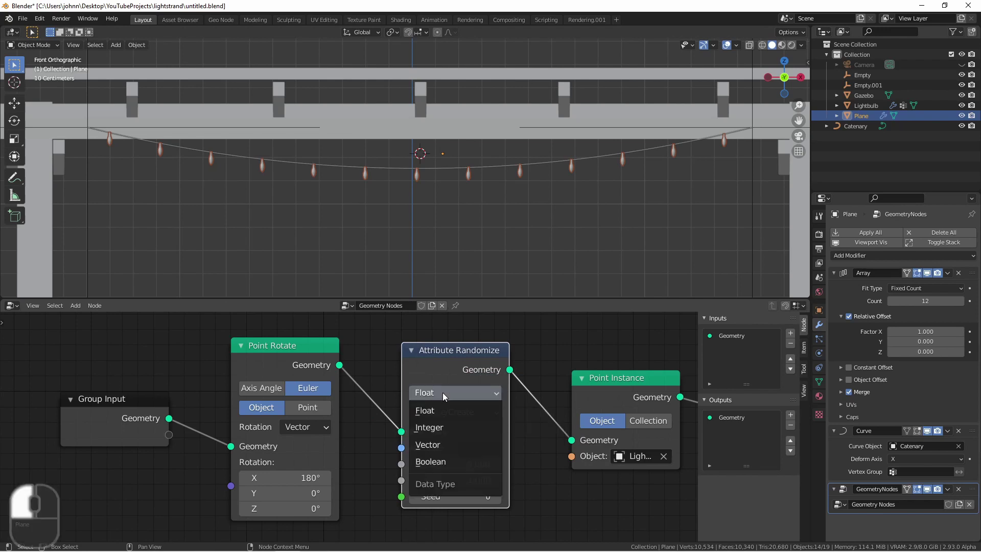
pyautogui.click(443, 445)
# - Set the Attribute Randomize node to Multiply mode on the 'rotation' attribute
pyautogui.scroll(-2, 442, 448)
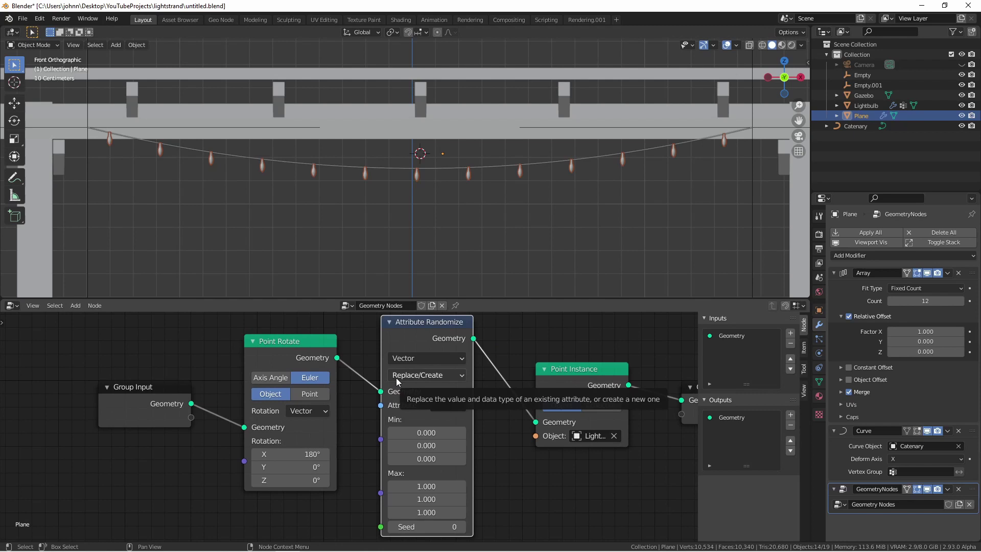
pyautogui.click(433, 378)
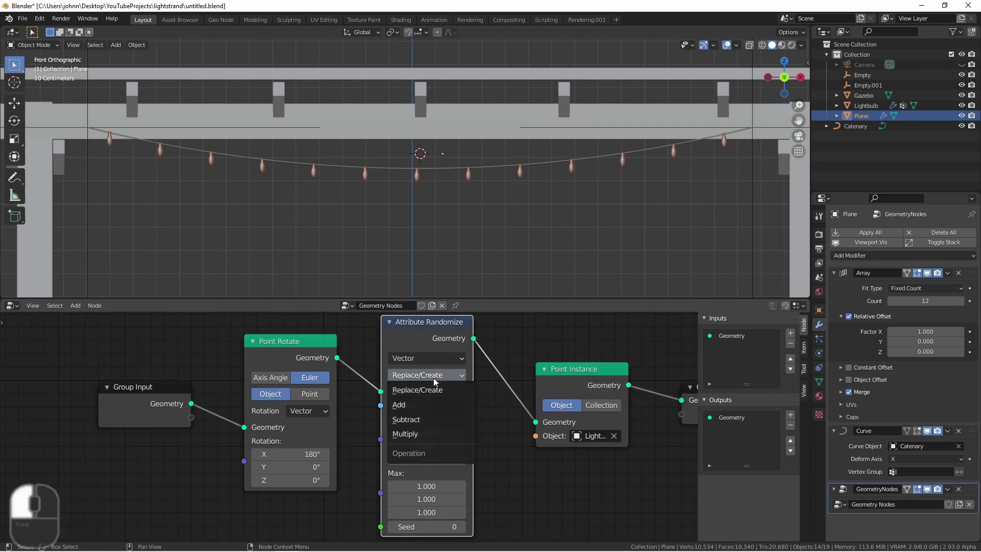
pyautogui.click(424, 432)
pyautogui.click(459, 405)
pyautogui.write('rotation')
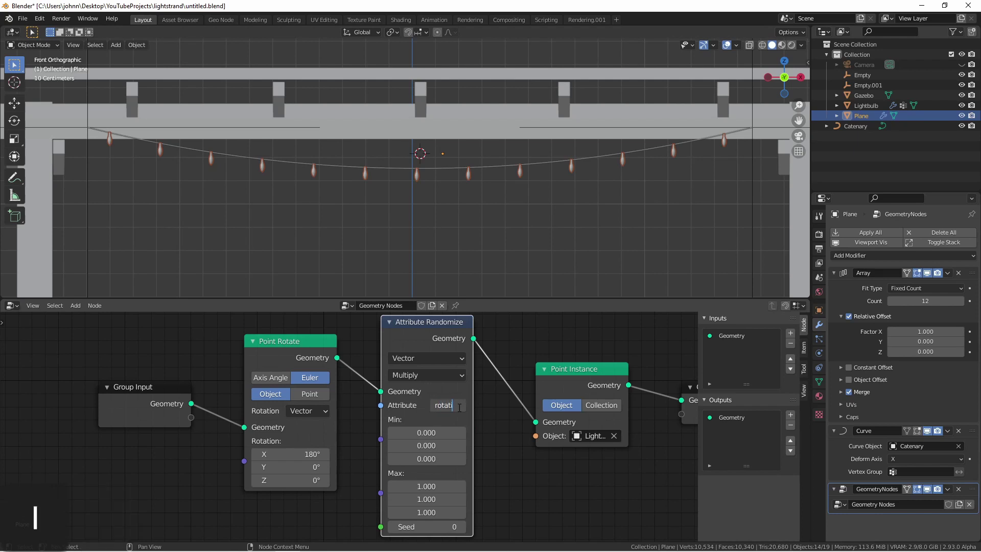
pyautogui.click(427, 432)
# - Set the randomize Min to 0.900 and Max to 1.100 on all three axes
pyautogui.moveTo(426, 433); pyautogui.dragTo(426, 458)
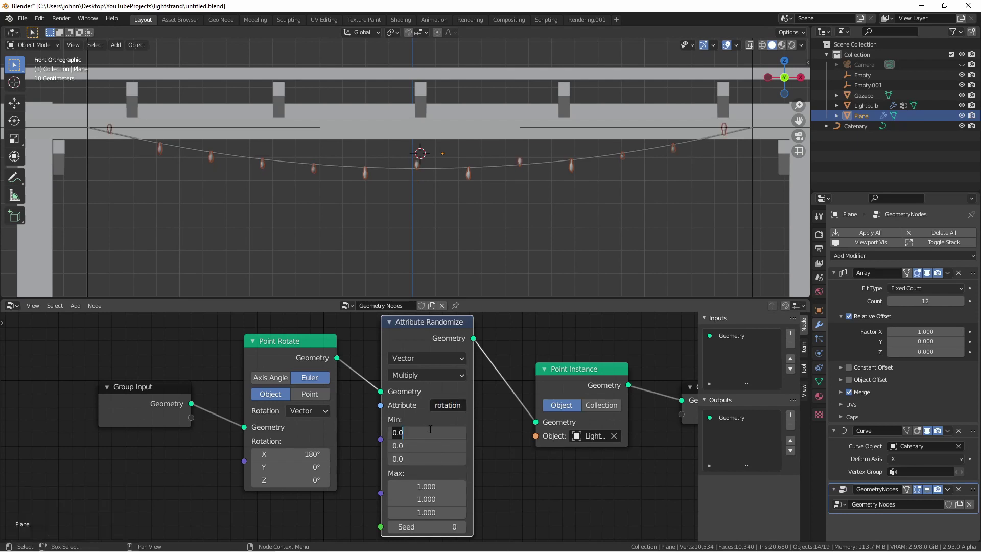
pyautogui.write('1')
pyautogui.press('Return')
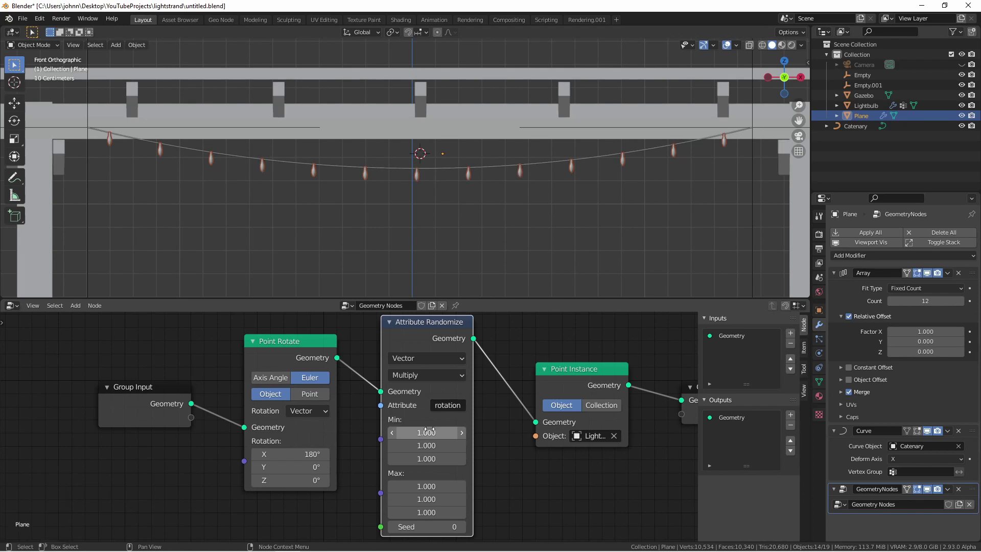
pyautogui.click(429, 433)
pyautogui.moveTo(428, 433); pyautogui.dragTo(427, 459)
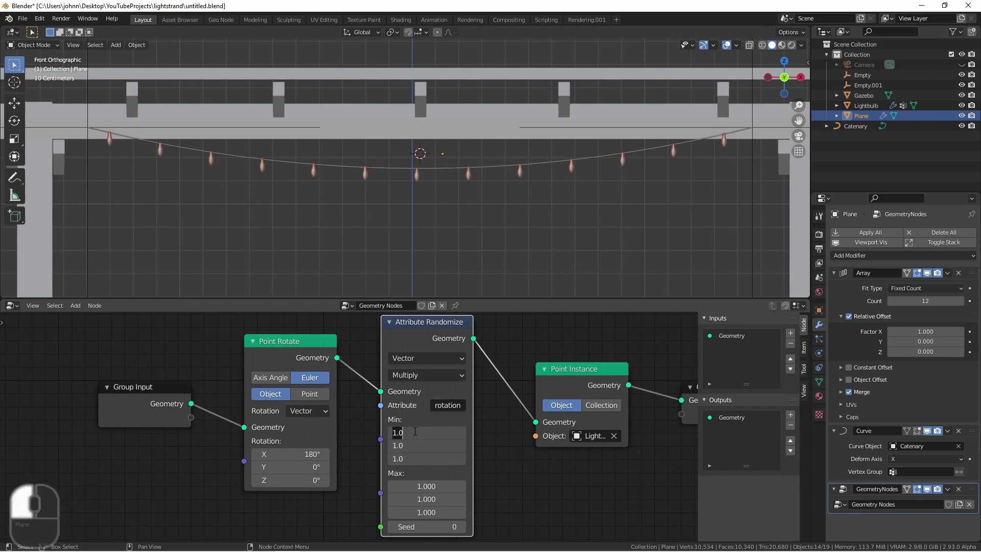
pyautogui.write('.9')
pyautogui.press('Return')
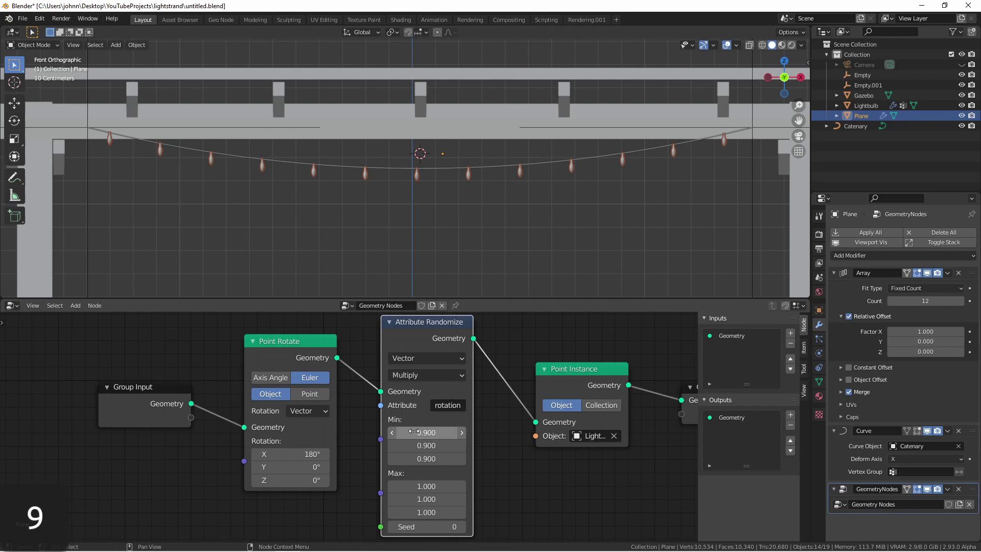
pyautogui.click(426, 486)
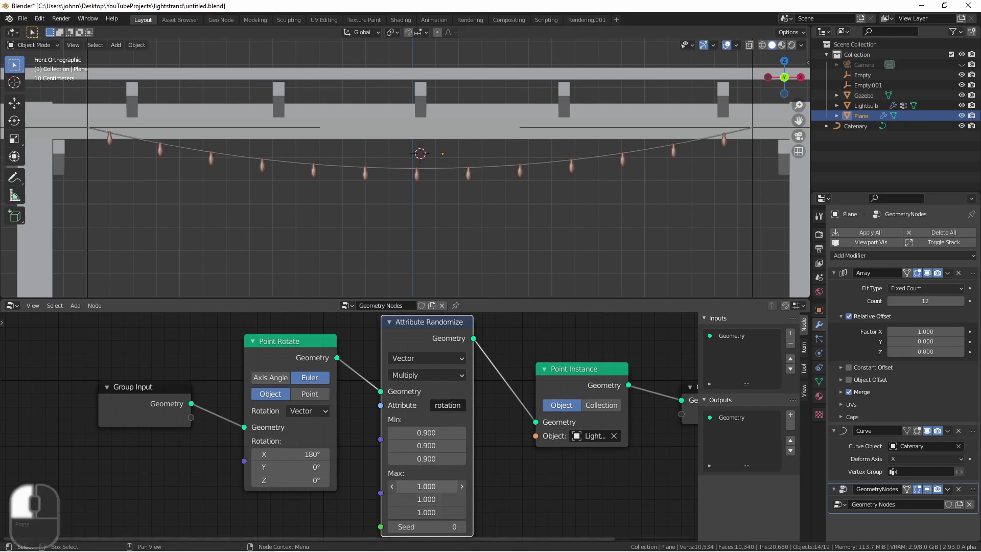
pyautogui.moveTo(426, 486); pyautogui.dragTo(426, 512)
pyautogui.write('1.1')
pyautogui.press('Return')
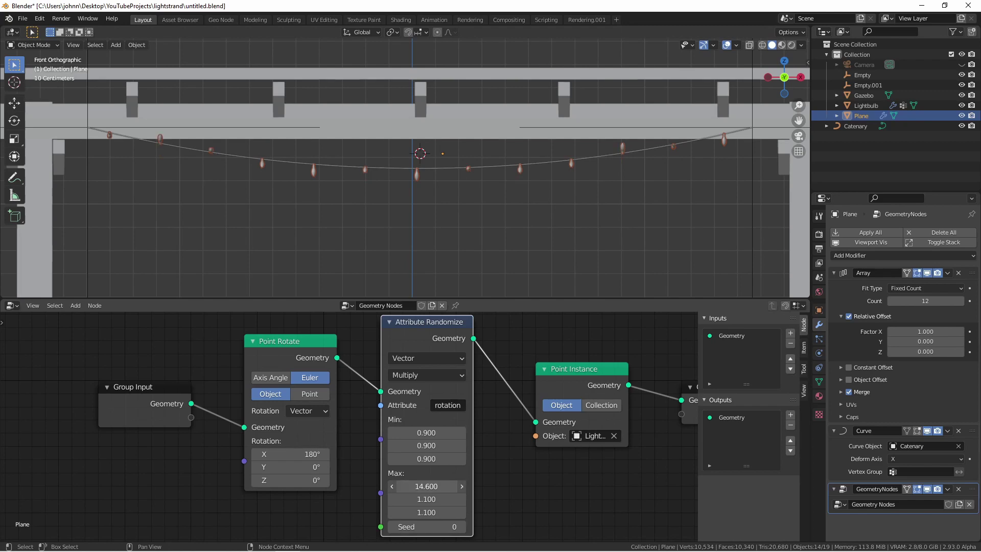
pyautogui.moveTo(327, 214); pyautogui.dragTo(281, 195, button='middle')
pyautogui.moveTo(488, 102); pyautogui.dragTo(512, 162, button='middle')
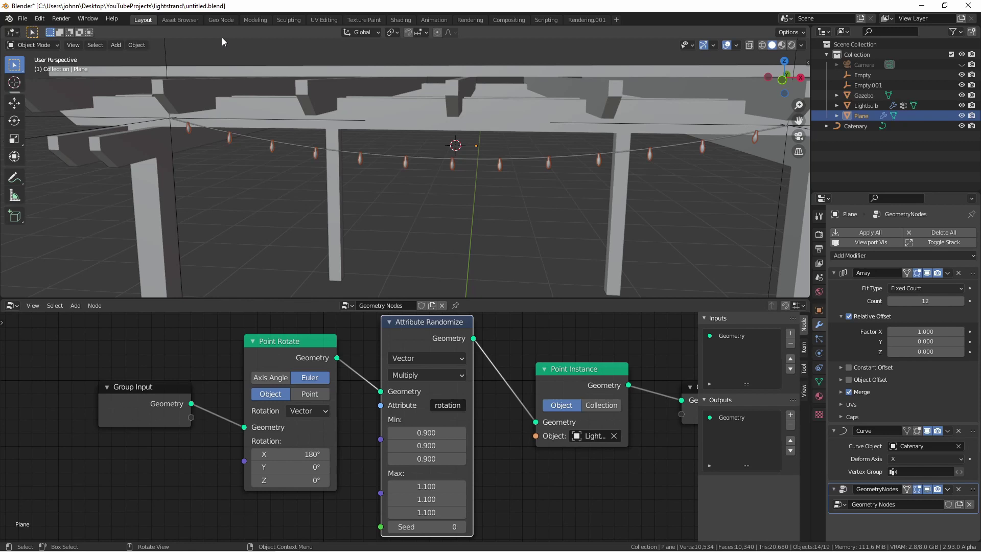
# - Duplicate an end empty into a new centre empty at the gazebo's middle
pyautogui.press('KP_1')
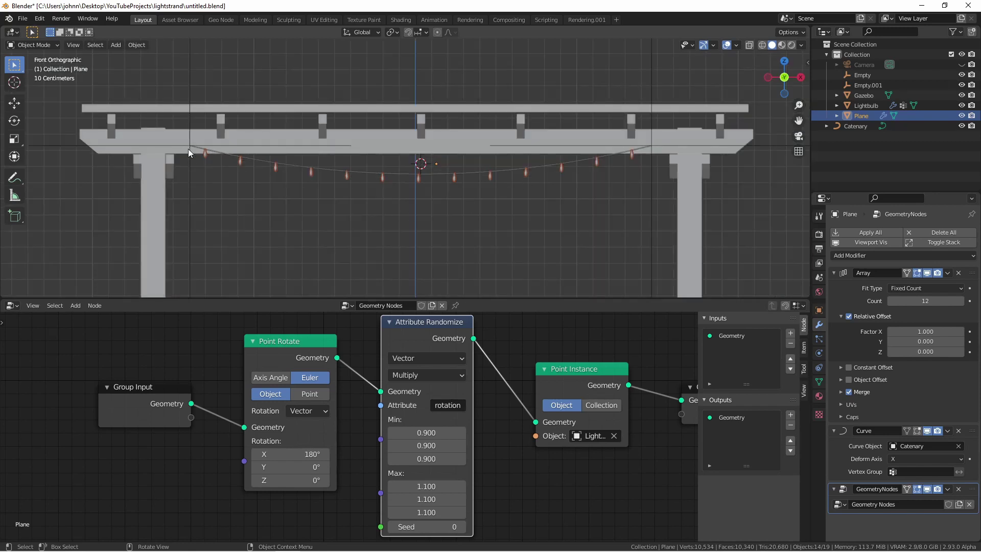
pyautogui.click(652, 78)
pyautogui.hotkey('shift', 'd')
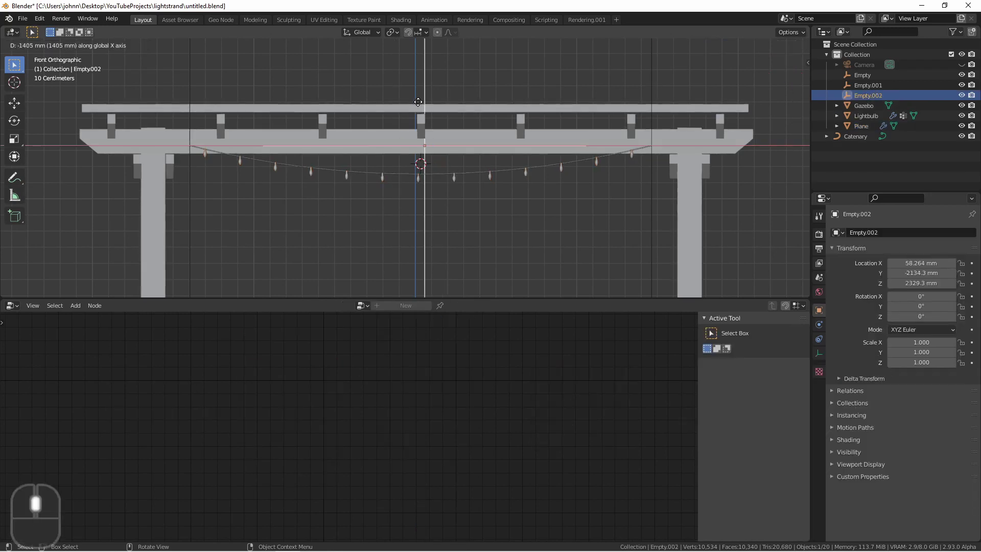
pyautogui.click(412, 99)
# - Add a Catenary between the other end empty and the centre empty with a = 2.240
pyautogui.moveTo(369, 120); pyautogui.dragTo(338, 102, button='middle')
pyautogui.scroll(-5, 338, 102)
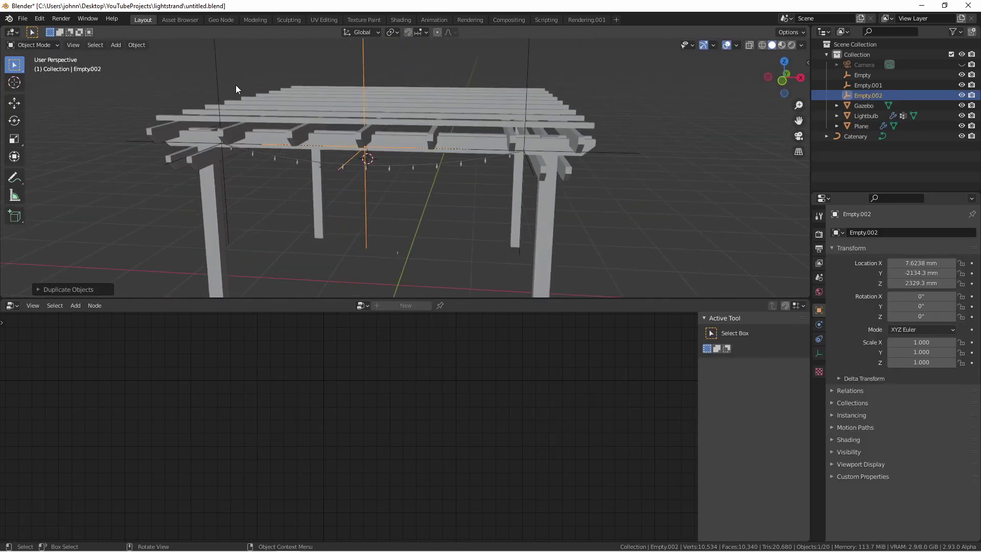
pyautogui.click(232, 84)
pyautogui.keyDown('shift'); pyautogui.click(364, 67); pyautogui.keyUp('shift')
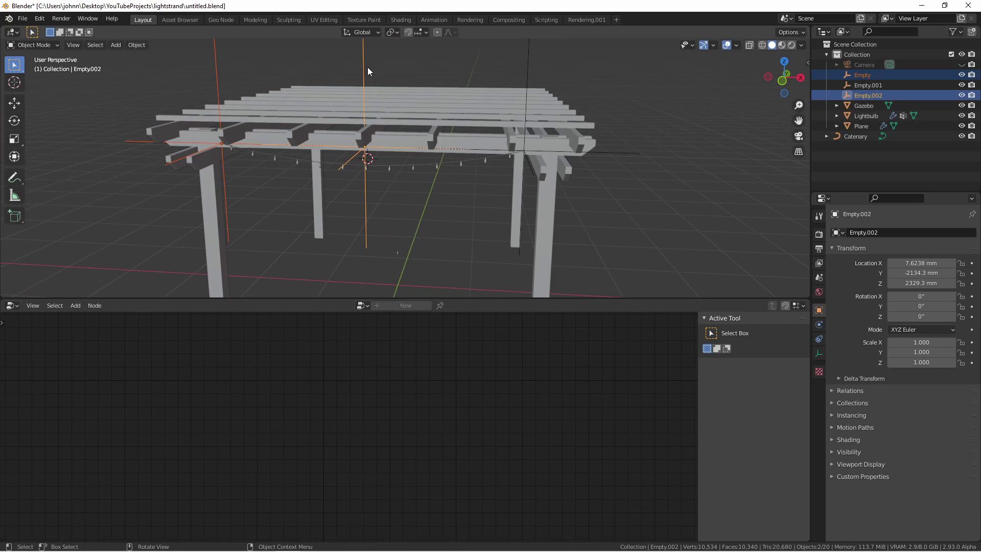
pyautogui.press('space')
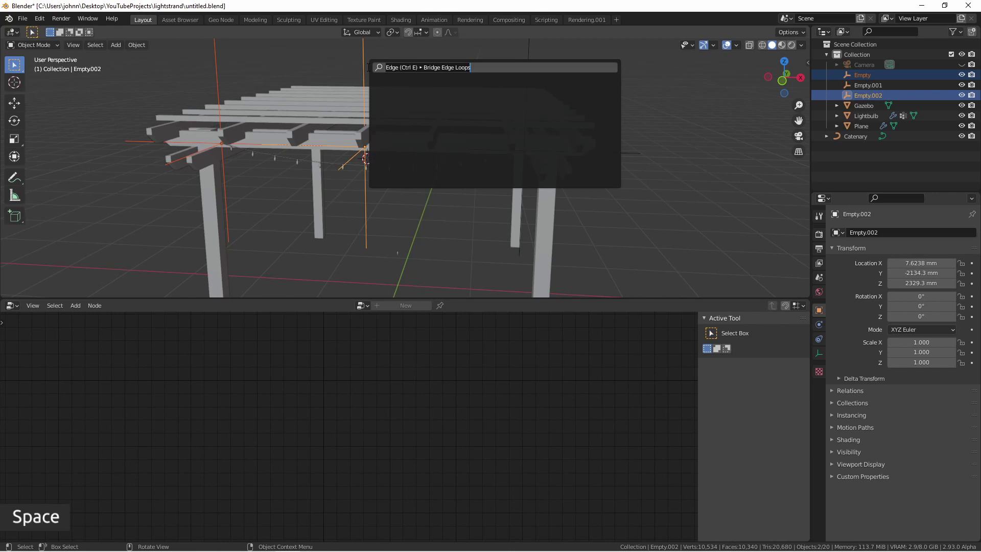
pyautogui.write('cat')
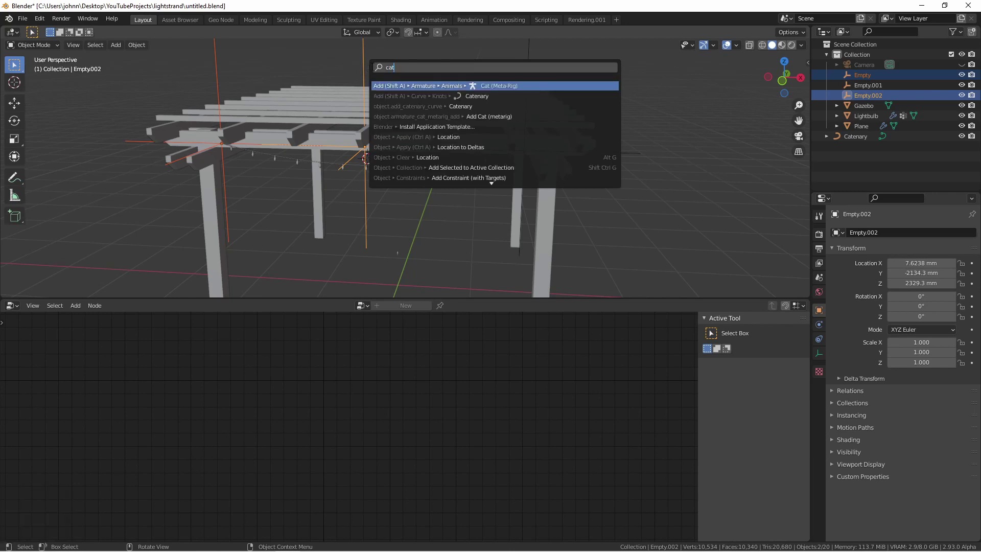
pyautogui.press('Down')
pyautogui.press('Return')
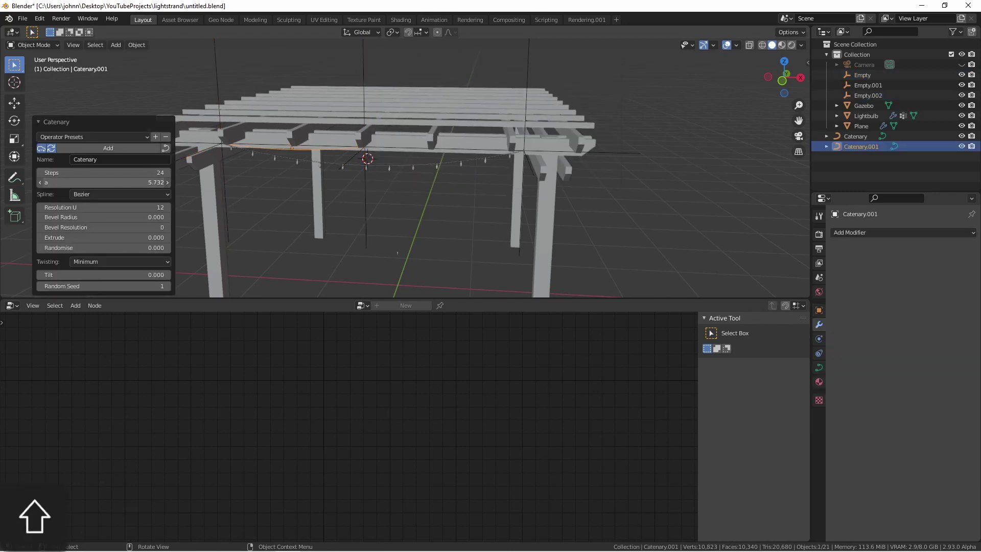
pyautogui.moveTo(102, 183); pyautogui.dragTo(61, 182)
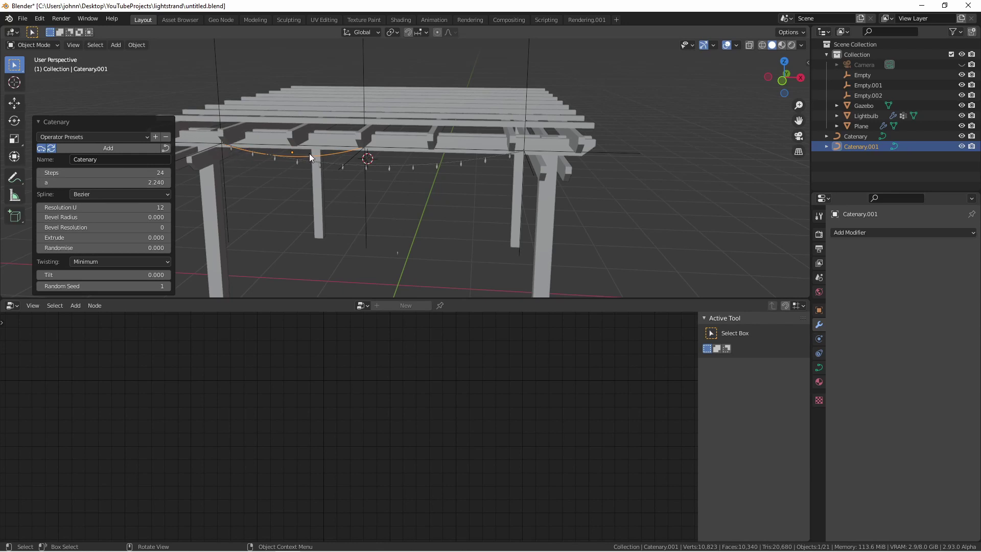
# - Add a second Catenary from the centre empty to the remaining end empty
pyautogui.click(363, 54)
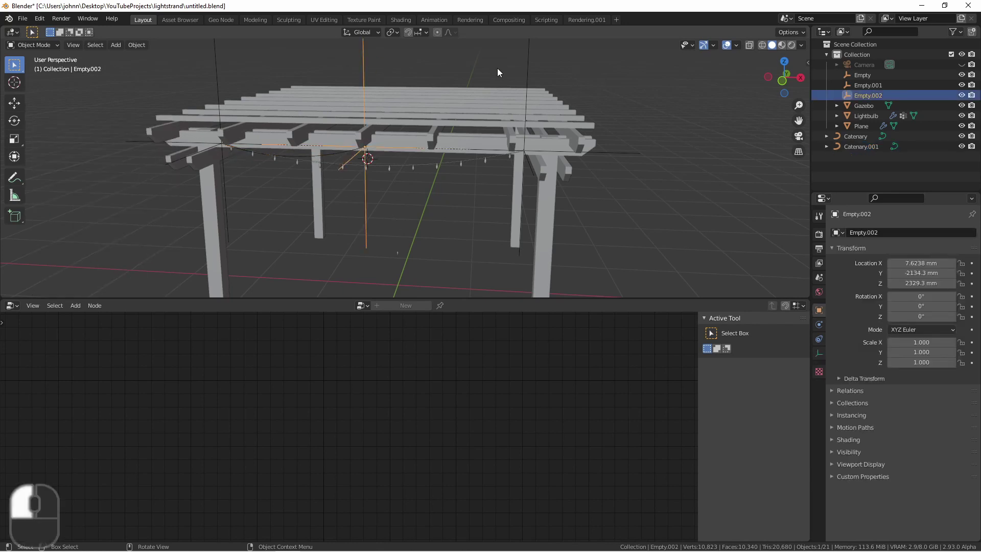
pyautogui.keyDown('shift'); pyautogui.click(529, 52); pyautogui.keyUp('shift')
pyautogui.press('space')
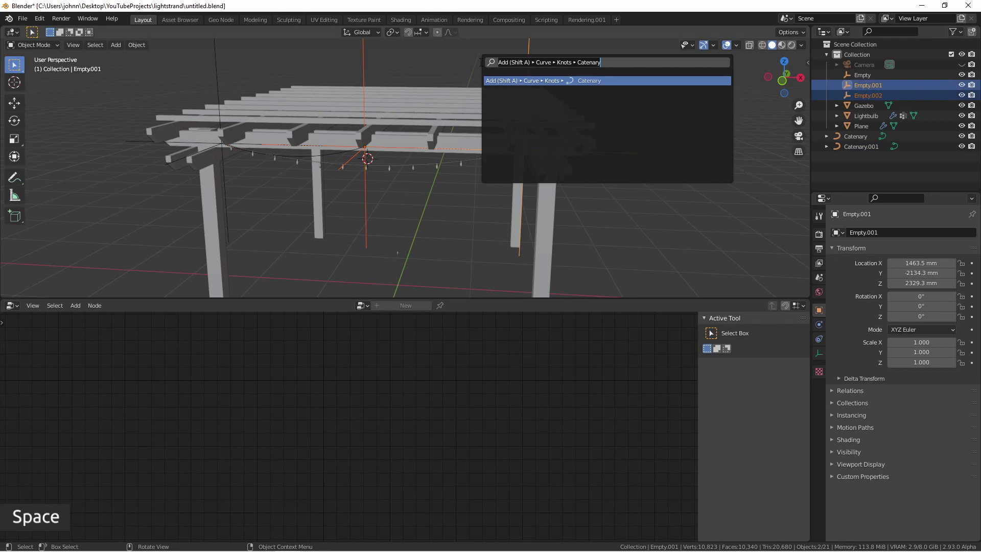
pyautogui.click(517, 80)
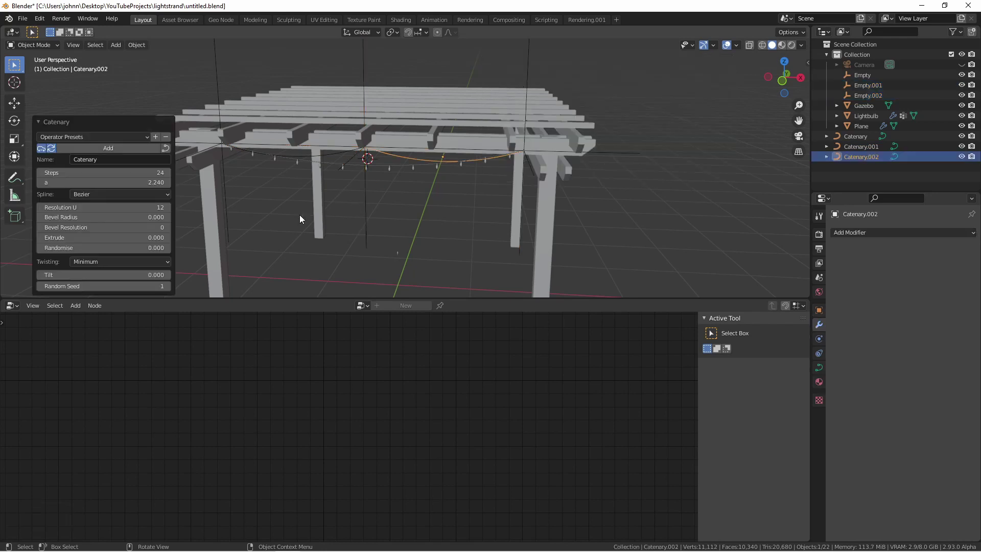
pyautogui.moveTo(174, 218); pyautogui.dragTo(266, 157, button='middle')
# - Join the two new catenary halves into a single curve, Catenary.002
pyautogui.press('Tab')
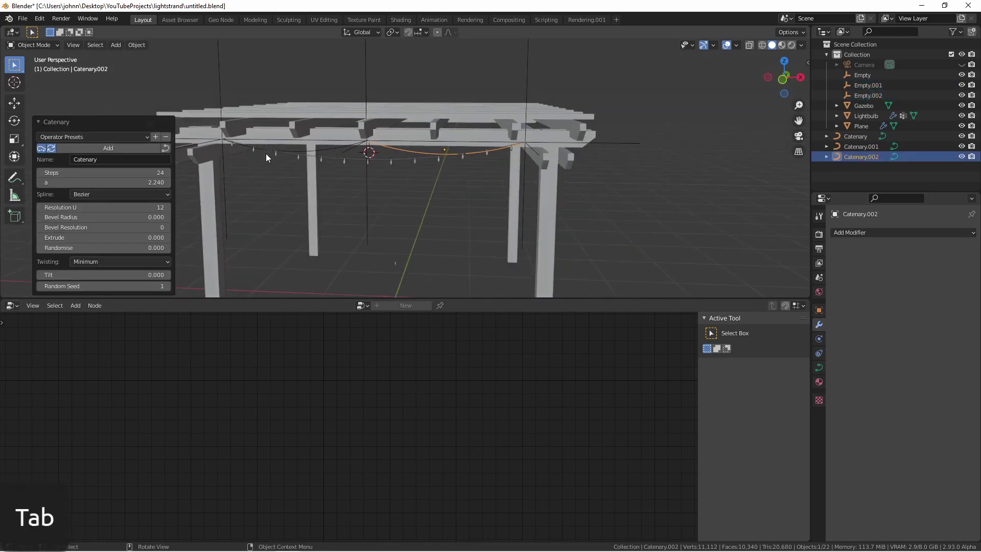
pyautogui.click(317, 149)
pyautogui.click(329, 150)
pyautogui.click(398, 150)
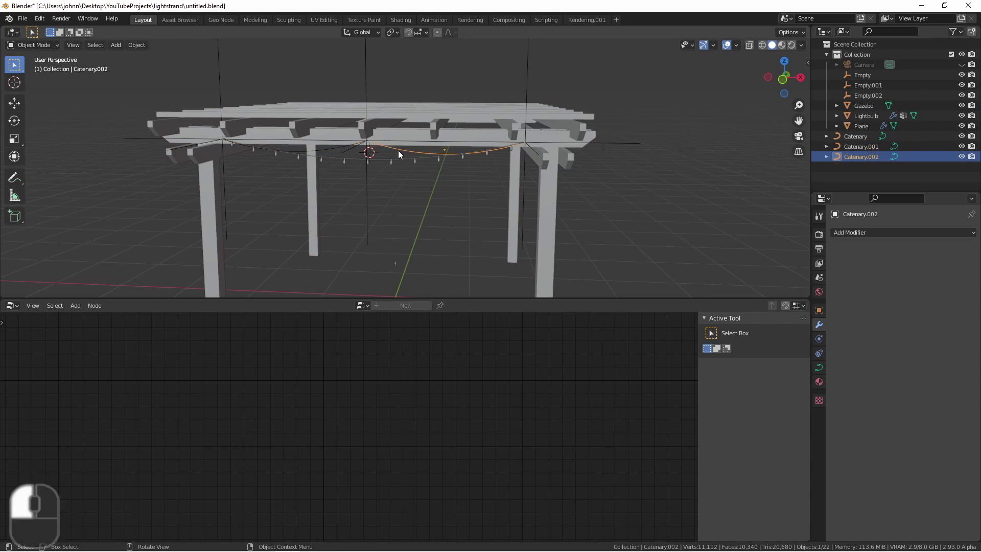
pyautogui.click(348, 149)
pyautogui.press('KP_1')
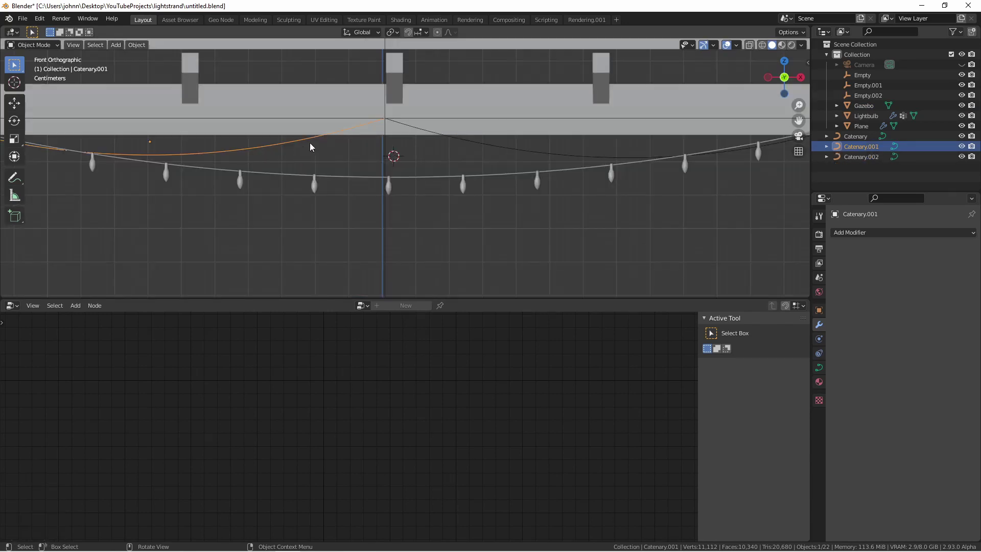
pyautogui.keyDown('shift'); pyautogui.click(489, 148); pyautogui.keyUp('shift')
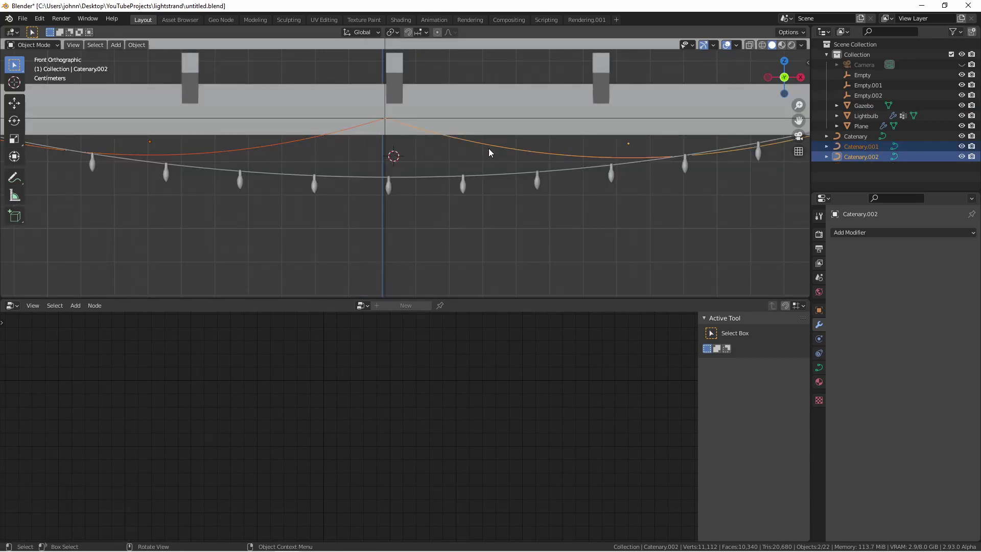
pyautogui.hotkey('ctrl', 'j')
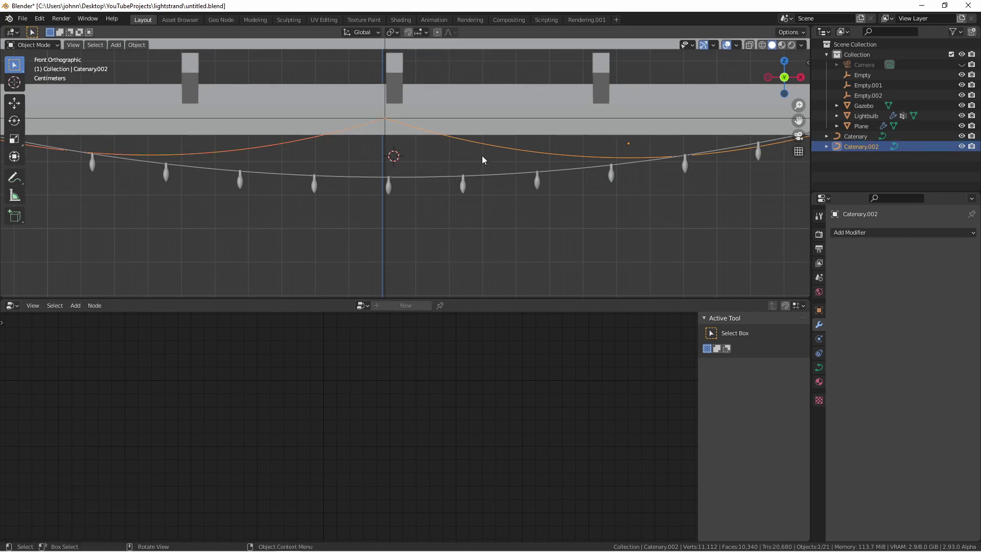
# - Set the bulb Plane's Curve modifier object to Catenary.002
pyautogui.click(566, 174)
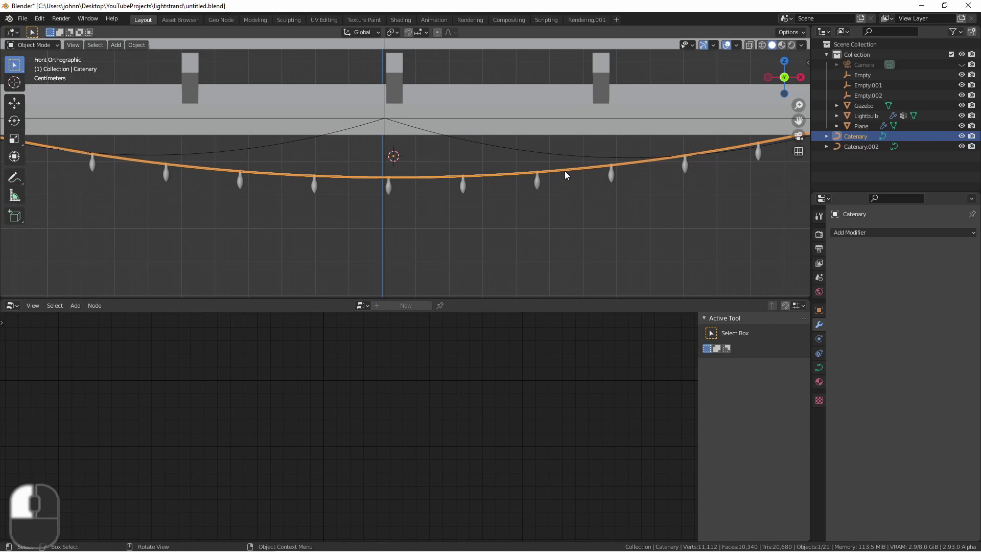
pyautogui.click(541, 179)
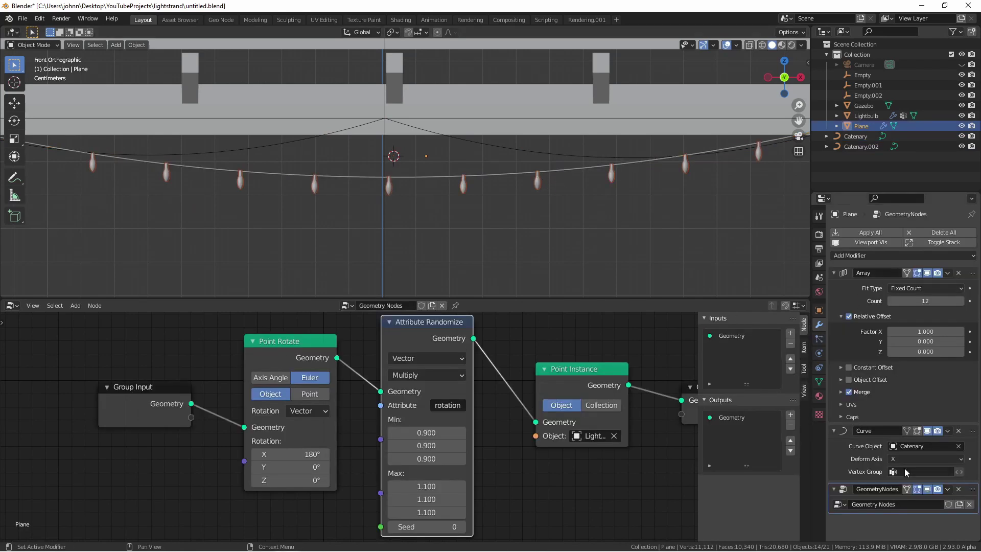
pyautogui.click(933, 446)
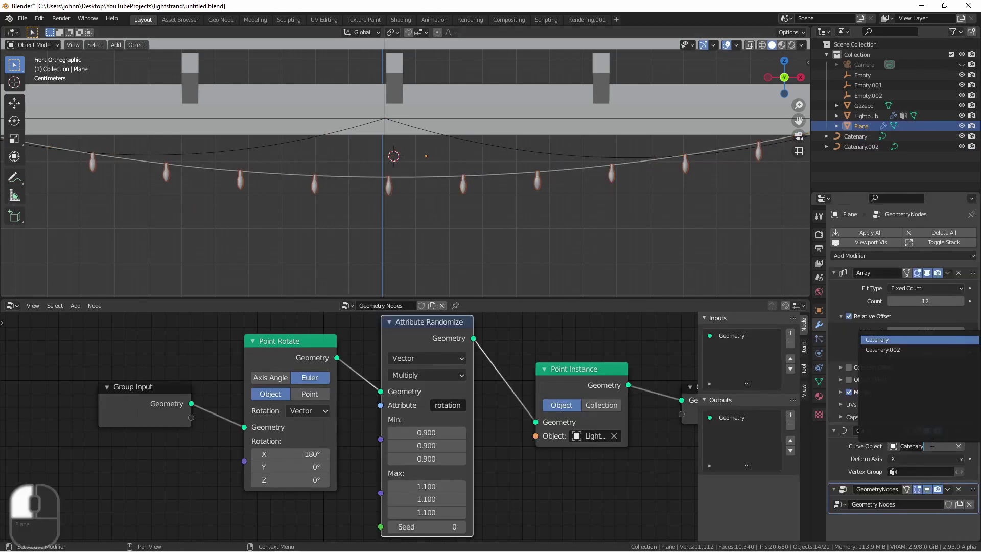
pyautogui.click(904, 350)
pyautogui.scroll(-3, 567, 234)
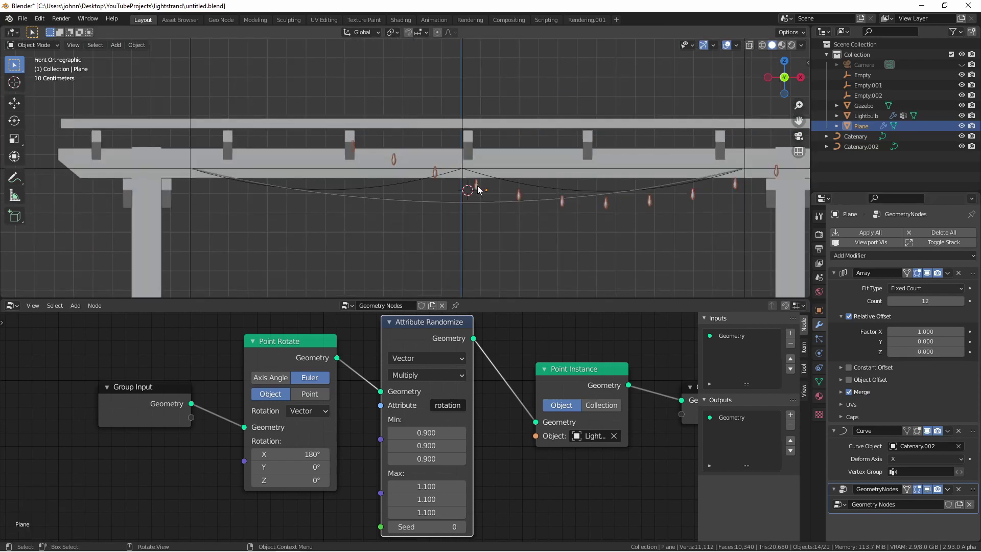
# - Snap the 3D cursor to Catenary.002's origin and move the bulb Plane onto it
pyautogui.hotkey('shift', 's')
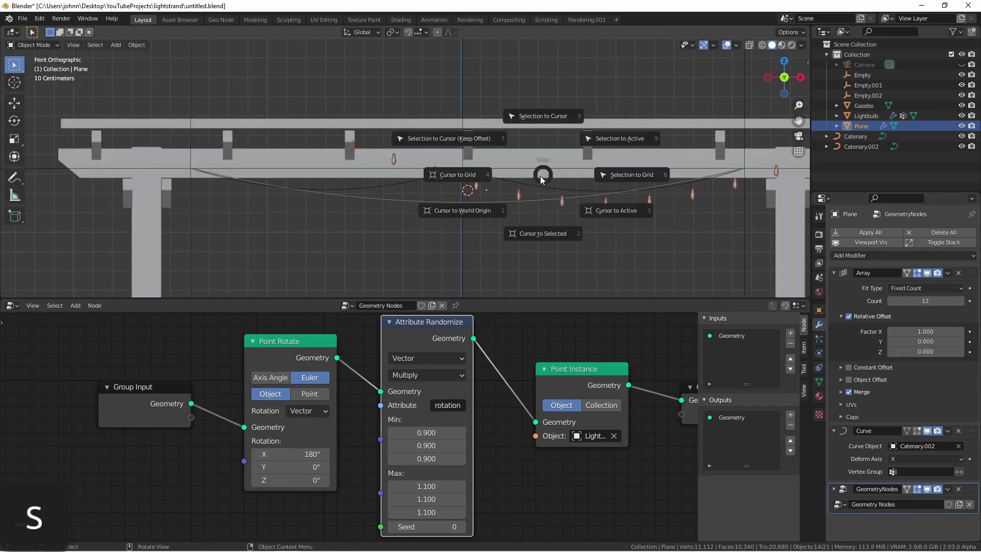
pyautogui.click(548, 234)
pyautogui.click(513, 179)
pyautogui.hotkey('shift', 's')
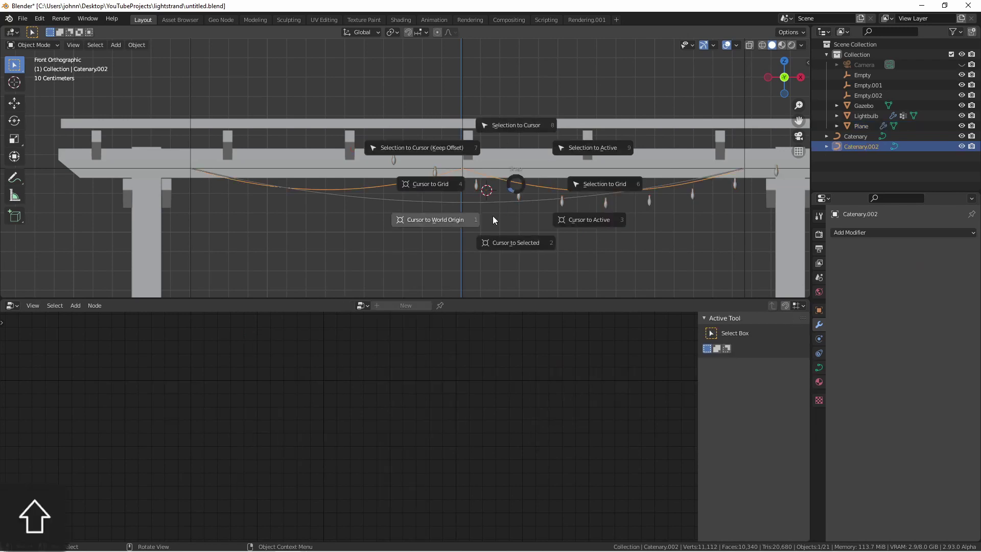
pyautogui.click(510, 215)
pyautogui.click(477, 184)
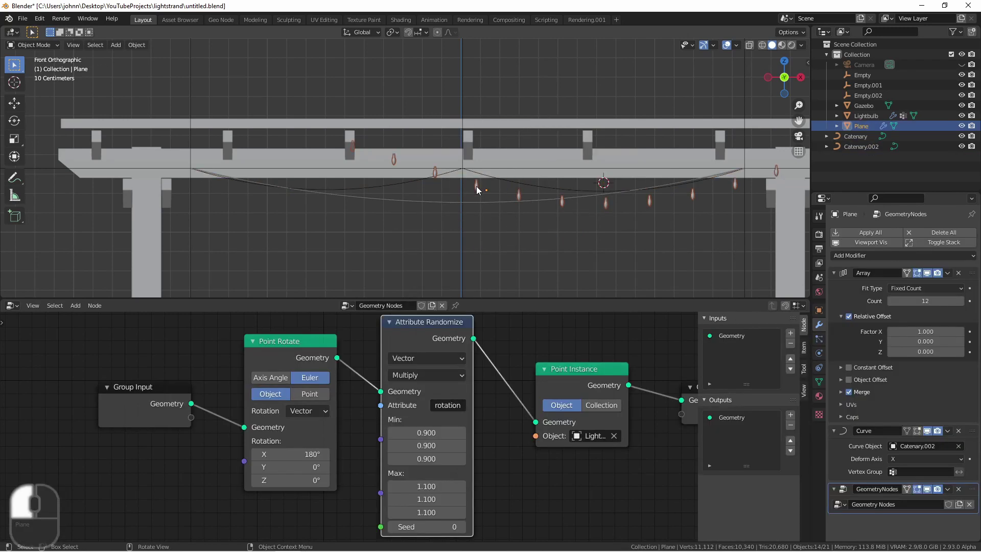
pyautogui.hotkey('shift', 's')
pyautogui.click(476, 129)
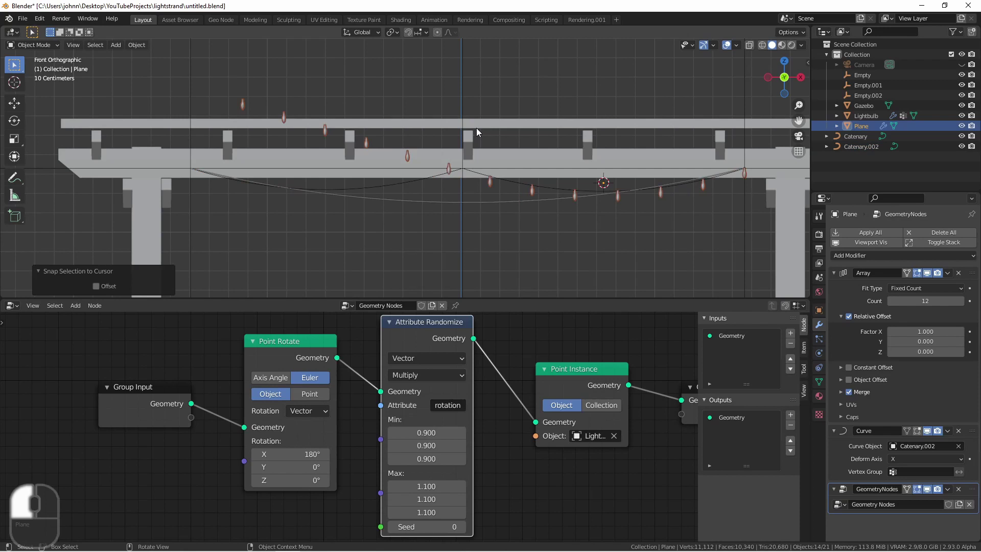
pyautogui.keyDown('shift'); pyautogui.moveTo(561, 230); pyautogui.dragTo(502, 229, button='middle'); pyautogui.keyUp('shift')
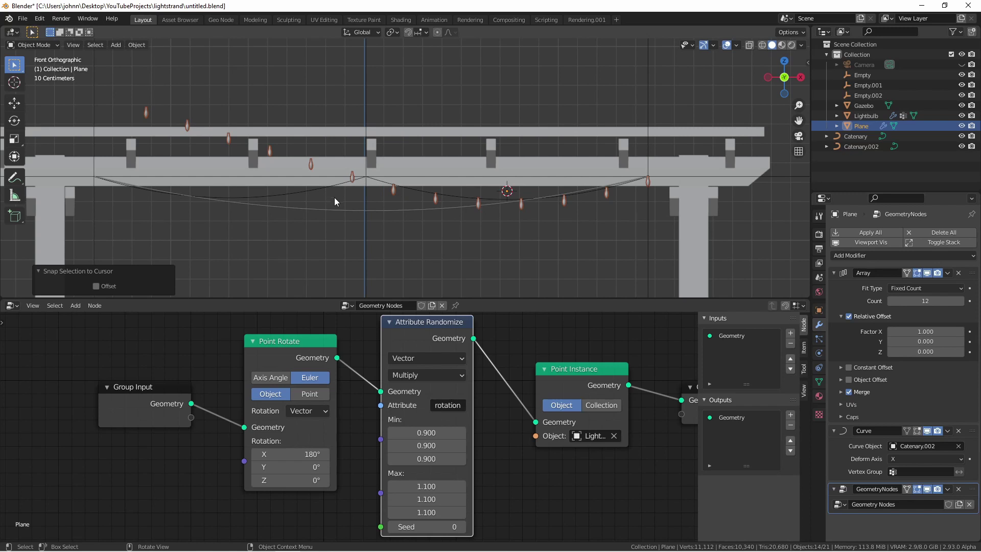
# - Isolate Catenary.002 in Local view and move its peak points aside in Edit Mode
pyautogui.click(419, 191)
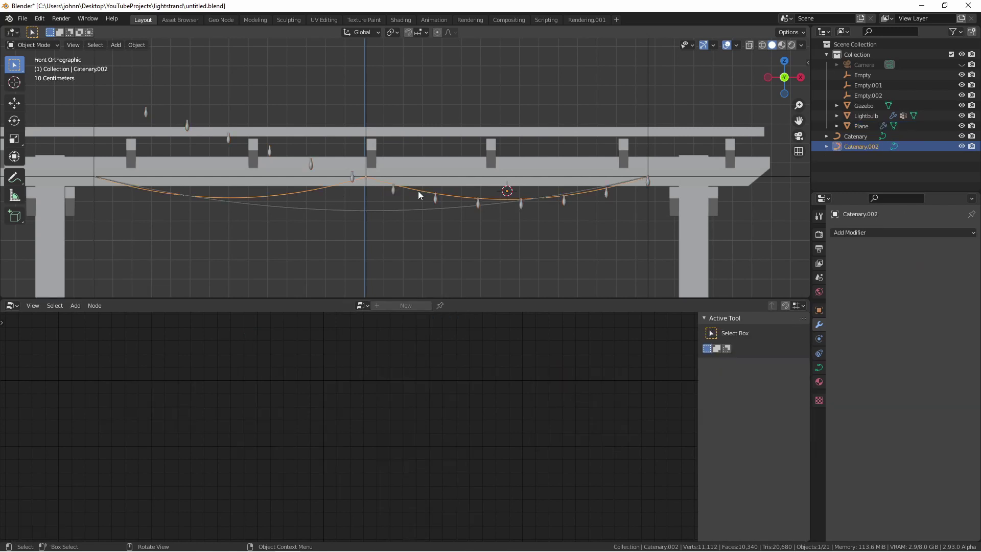
pyautogui.press('/')
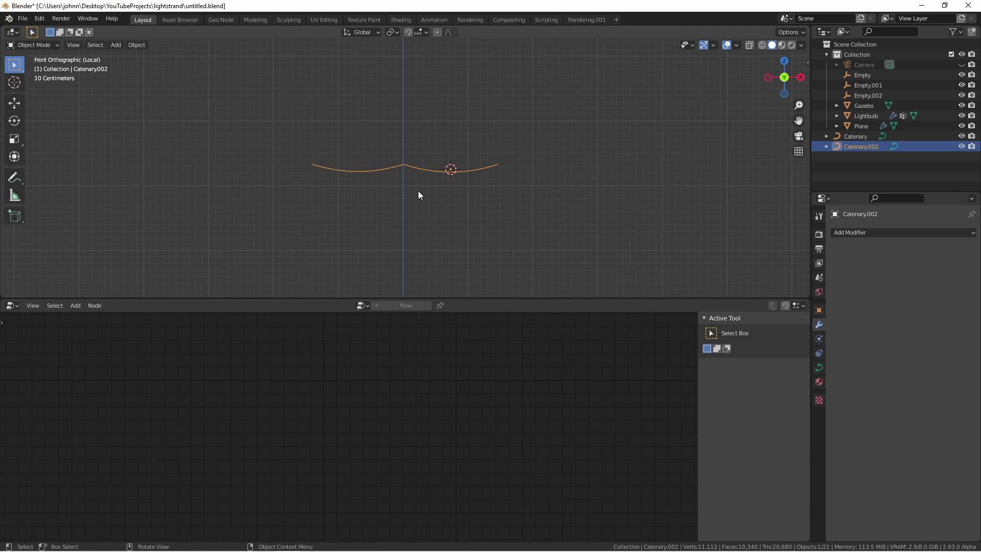
pyautogui.scroll(6, 416, 191)
pyautogui.keyDown('shift'); pyautogui.moveTo(405, 150); pyautogui.dragTo(434, 209, button='middle'); pyautogui.keyUp('shift')
pyautogui.scroll(2, 419, 181)
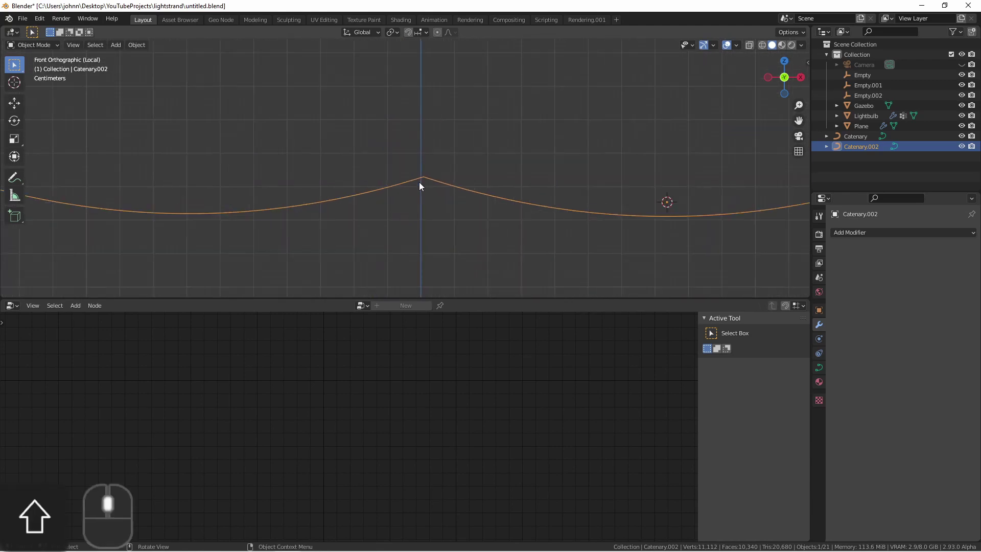
pyautogui.press('Tab')
pyautogui.scroll(3, 429, 176)
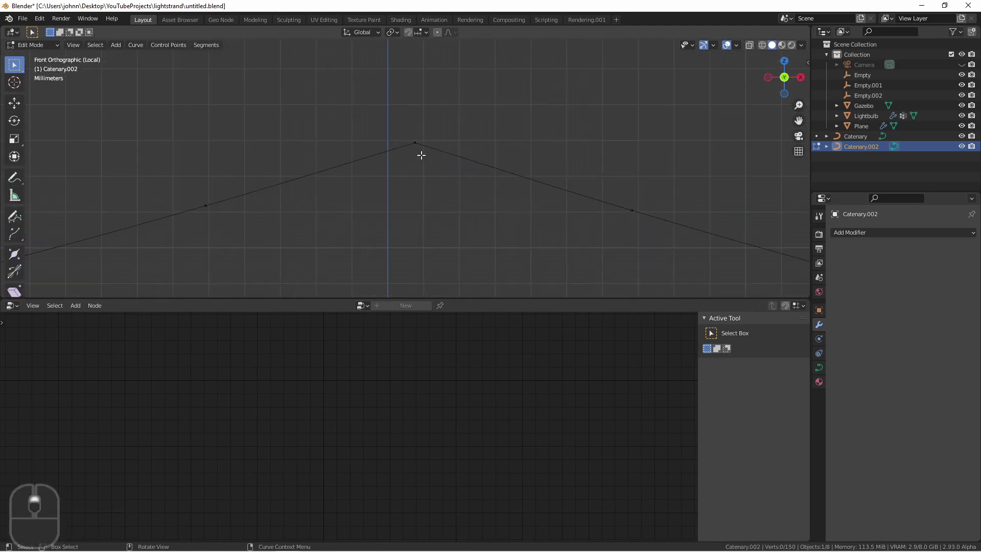
pyautogui.click(421, 155)
pyautogui.press('g')
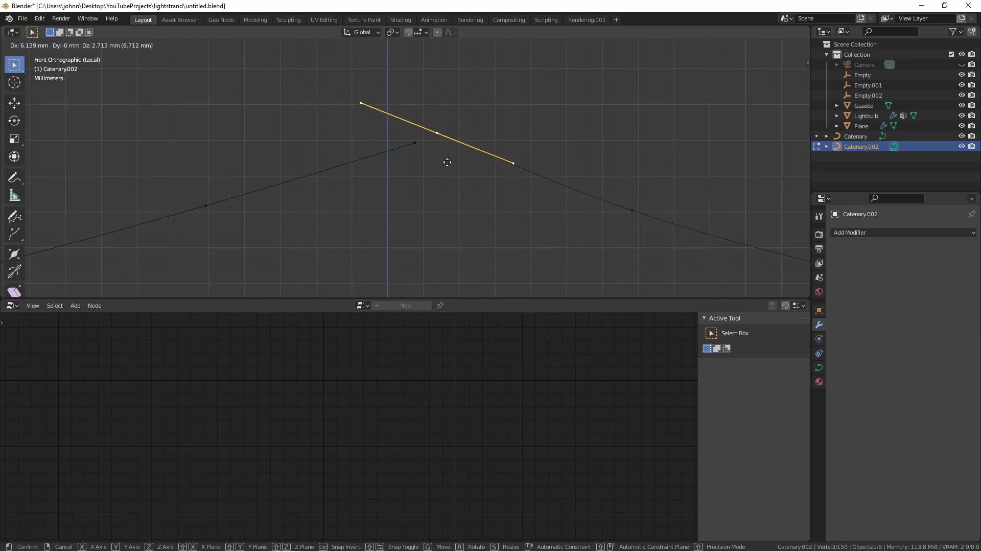
pyautogui.click(448, 162)
# - Mirror one crossing segment with scale X -1, slide it across, join the peak, and exit Local view
pyautogui.scroll(-1, 379, 187)
pyautogui.scroll(3, 380, 188)
pyautogui.click(385, 174)
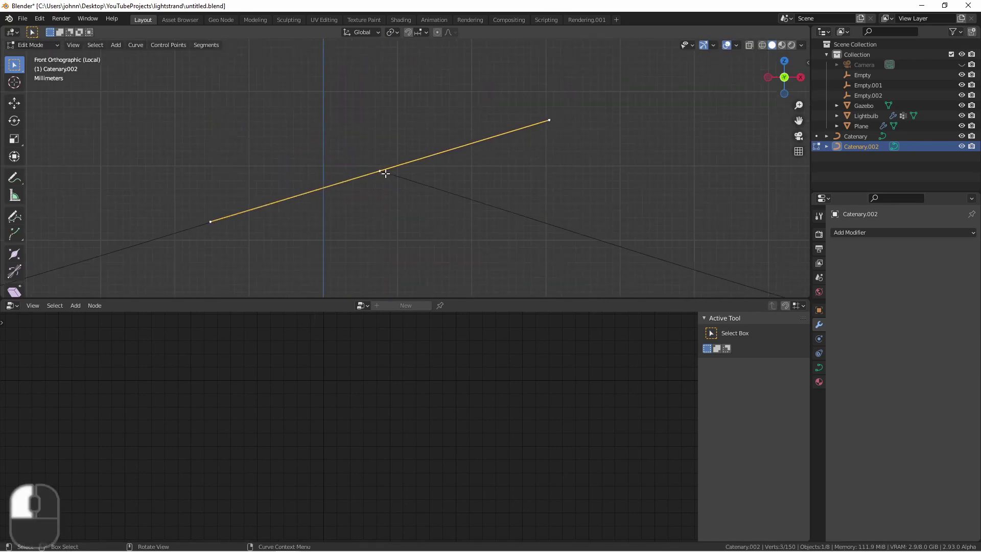
pyautogui.write('sx-1')
pyautogui.press('Return')
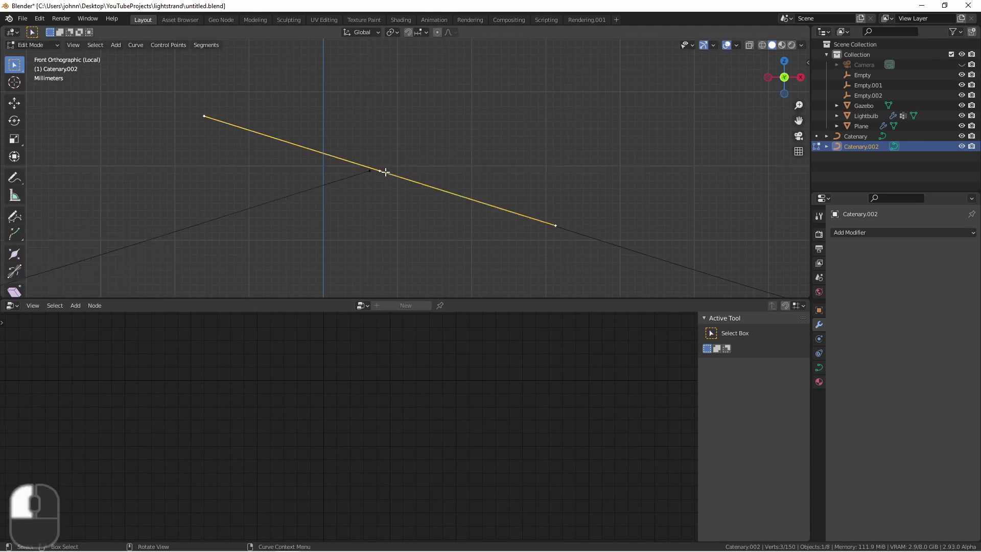
pyautogui.press('g')
pyautogui.press('x')
pyautogui.click(423, 204)
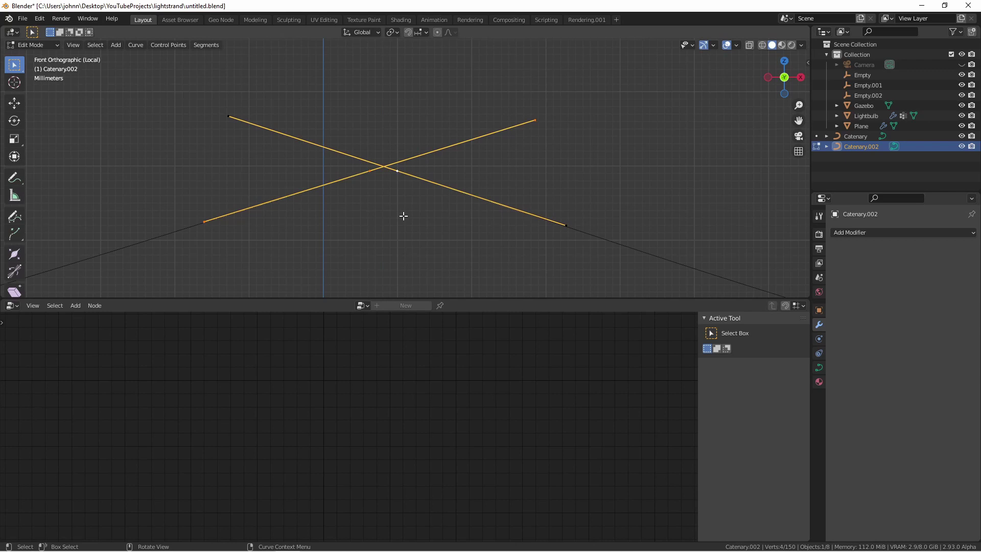
pyautogui.press('f')
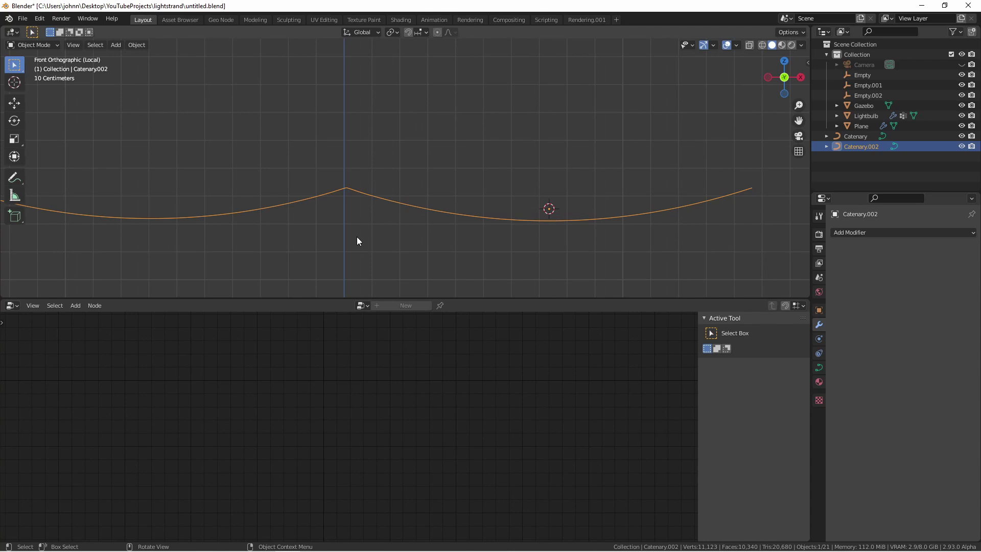
pyautogui.press('KP_Divide')
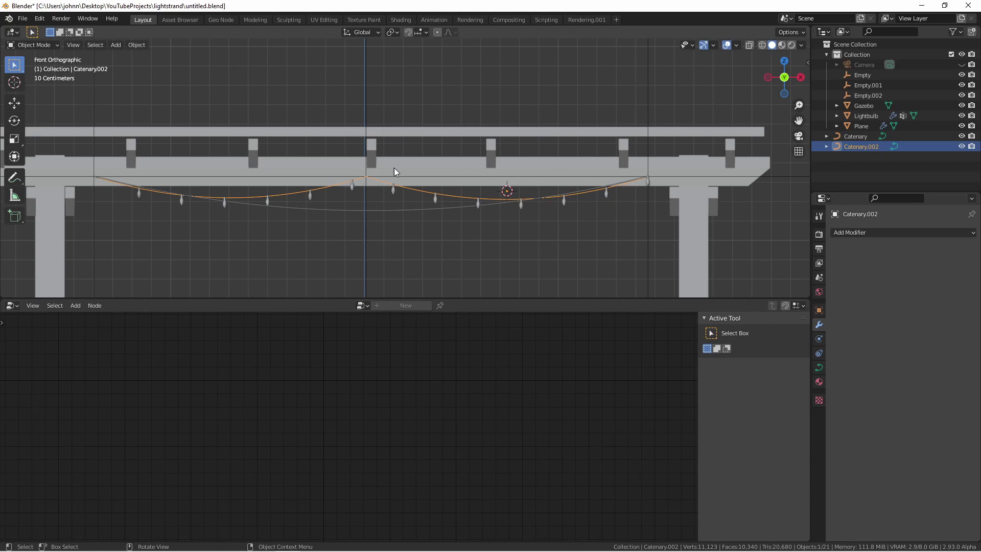
# - Give Catenary.002 a 2 mm Bevel Depth in its curve settings
pyautogui.click(820, 367)
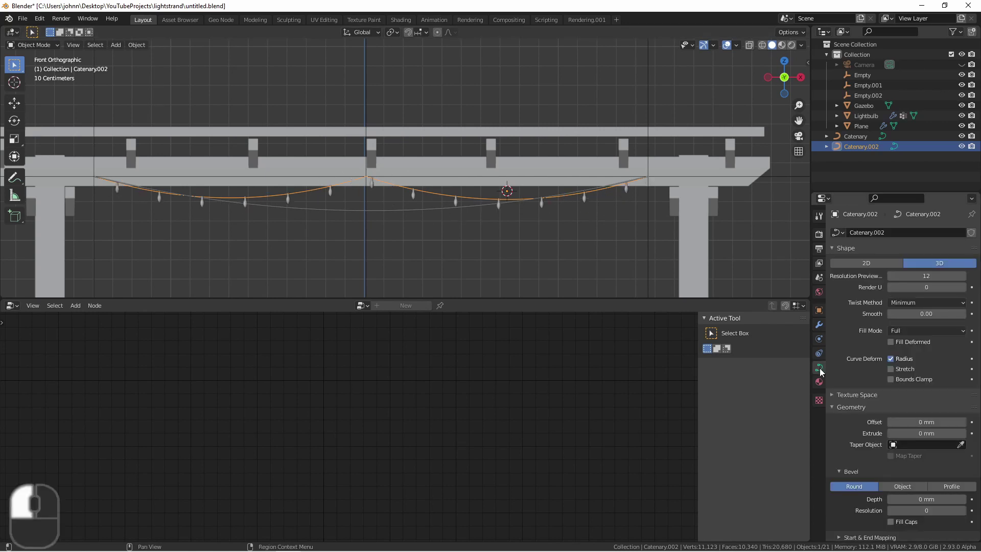
pyautogui.click(939, 499)
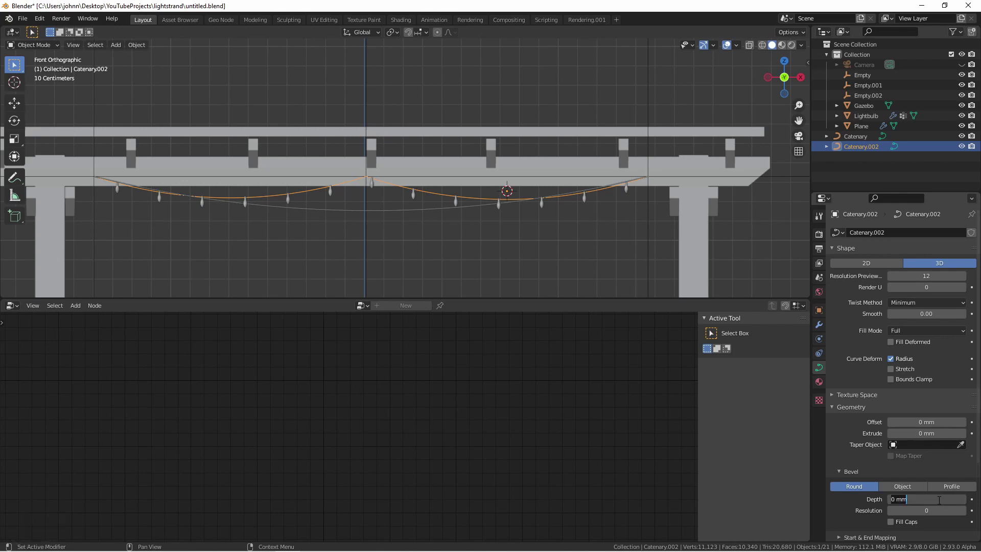
pyautogui.write('2')
pyautogui.press('Return')
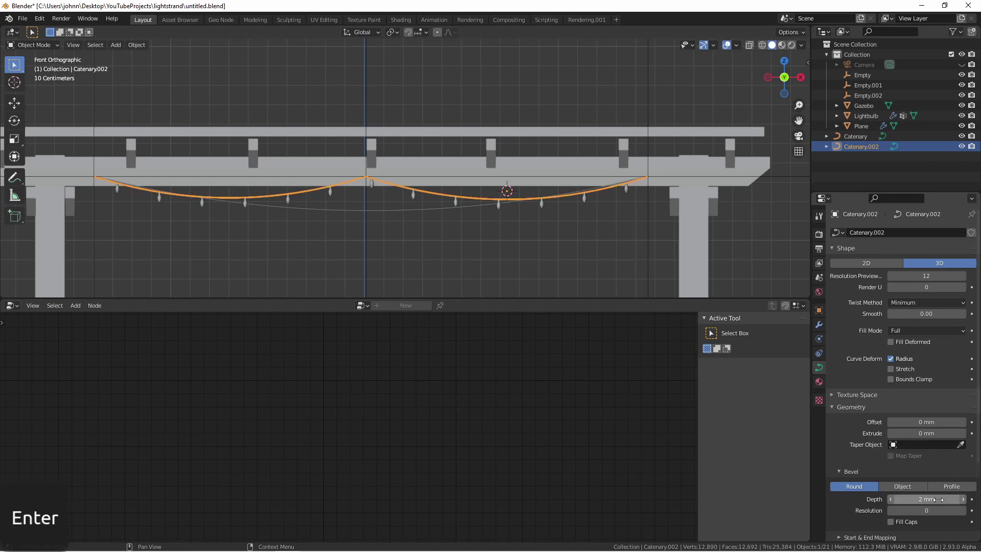
# - Delete the old lower Catenary curve from the scene
pyautogui.click(403, 209)
pyautogui.press('x')
pyautogui.click(402, 209)
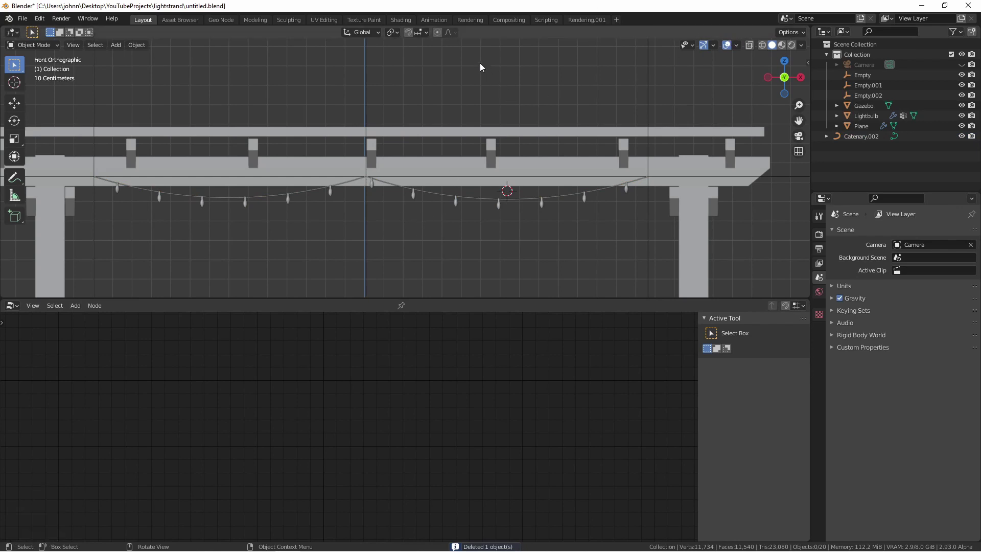
pyautogui.click(471, 19)
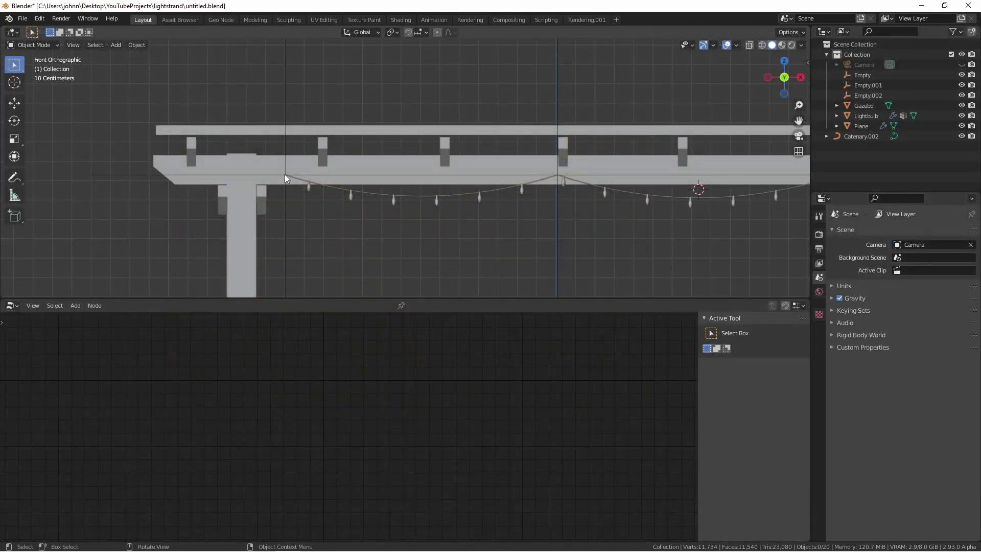
# - Extrude the near end of Catenary.002 upward and rotate it to hook over the beam
pyautogui.click(289, 177)
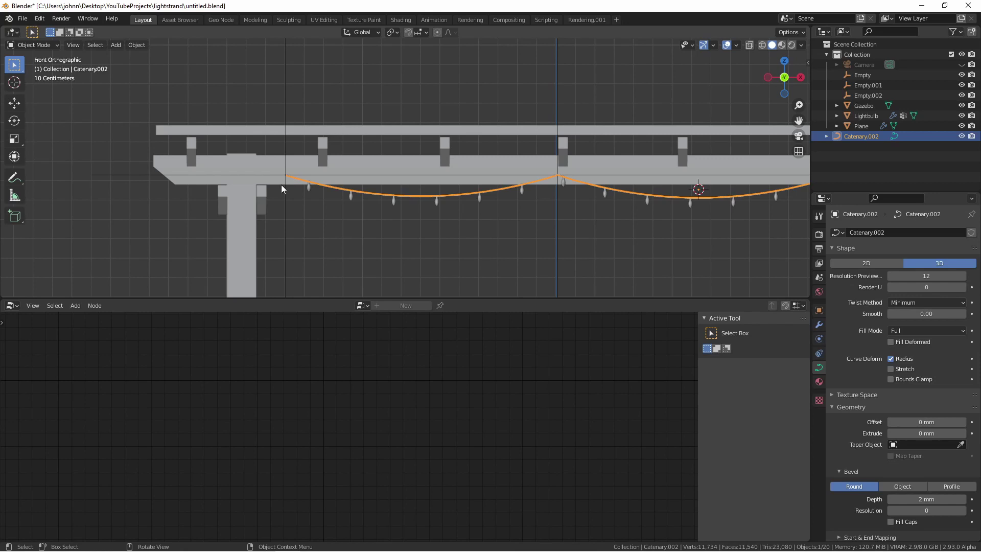
pyautogui.press('Tab')
pyautogui.scroll(6, 293, 197)
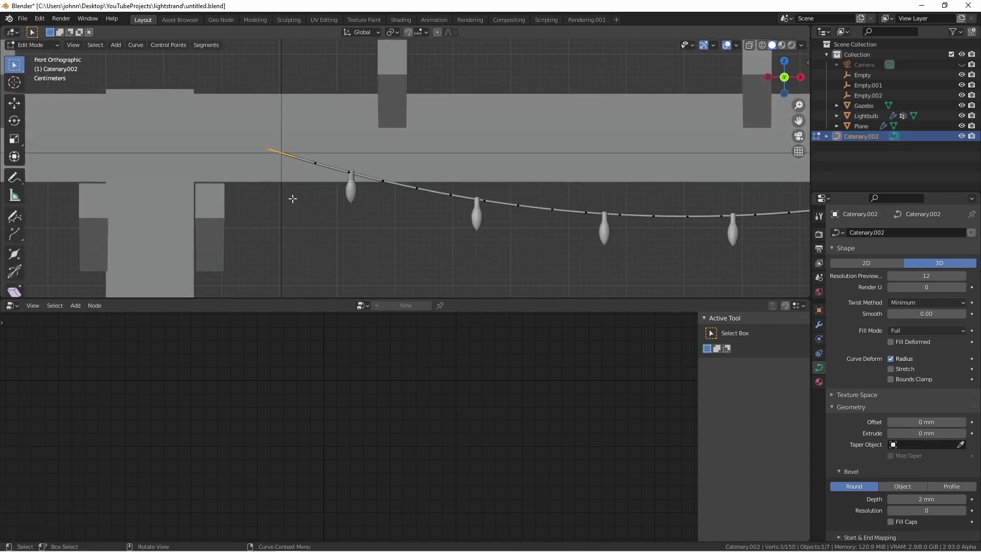
pyautogui.press('e')
pyautogui.click(278, 121)
pyautogui.moveTo(278, 121); pyautogui.dragTo(582, 169, button='middle')
pyautogui.scroll(-4, 366, 140)
pyautogui.press('e')
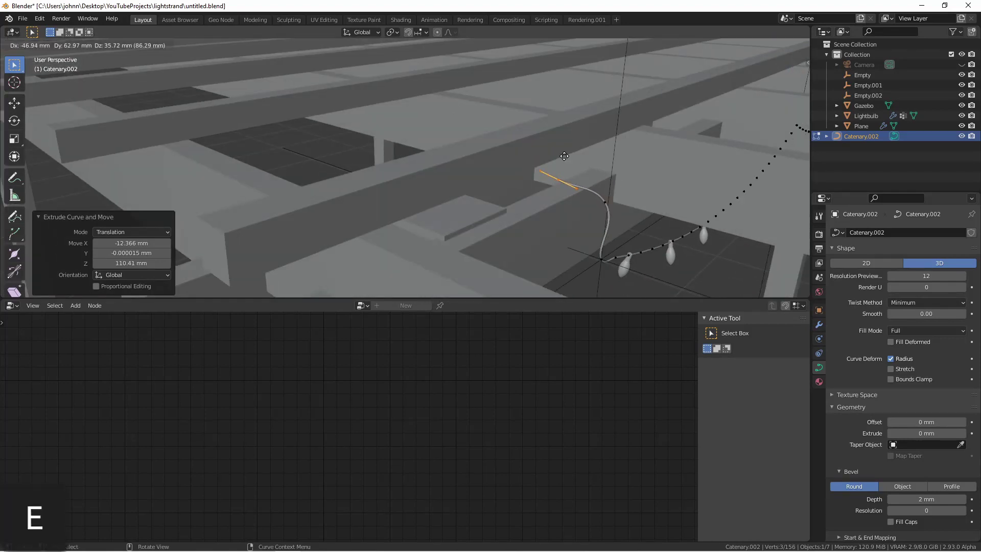
pyautogui.click(591, 190)
pyautogui.moveTo(593, 193); pyautogui.dragTo(611, 205)
pyautogui.press('e')
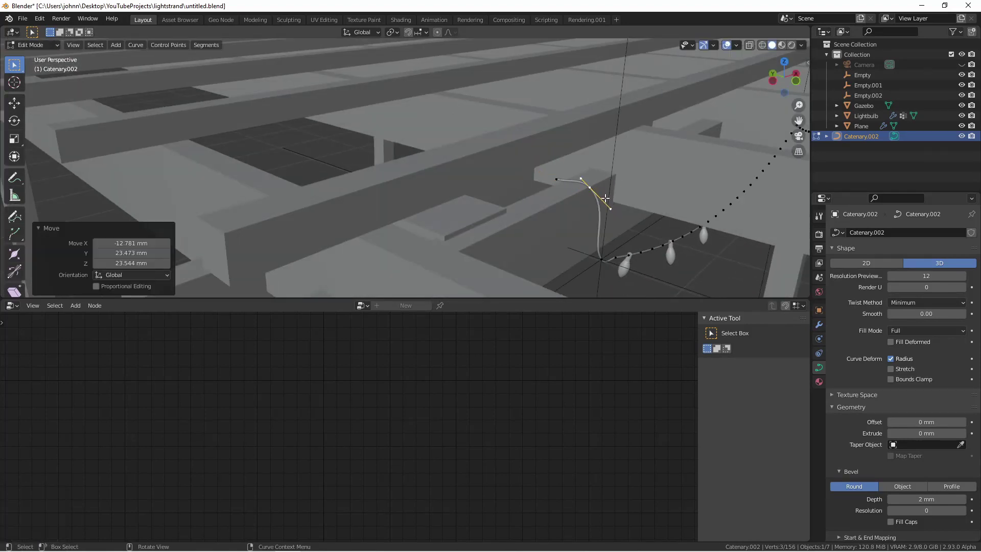
pyautogui.click(532, 186)
pyautogui.moveTo(532, 185); pyautogui.dragTo(608, 177, button='middle')
pyautogui.press('KP_1')
pyautogui.press('g')
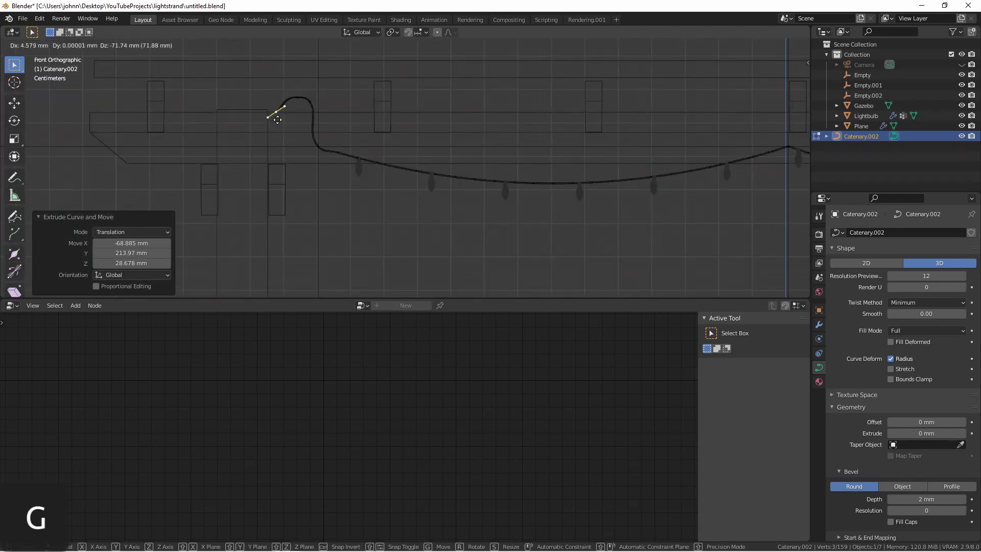
pyautogui.click(306, 103)
pyautogui.press('r')
pyautogui.click(307, 110)
# - Extrude and rotate the wire's far end so it hooks onto the opposite beam
pyautogui.moveTo(348, 112); pyautogui.dragTo(225, 78)
pyautogui.hotkey('shift', 'z')
pyautogui.moveTo(225, 78); pyautogui.dragTo(467, 182, button='middle')
pyautogui.press('e')
pyautogui.click(495, 70)
pyautogui.moveTo(495, 70); pyautogui.dragTo(346, 190, button='middle')
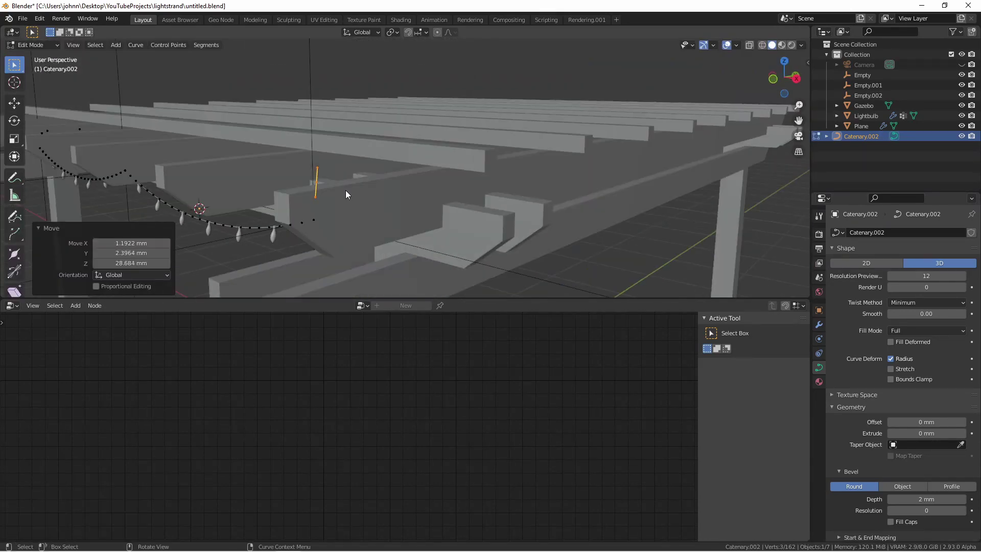
pyautogui.press('KP_3')
pyautogui.hotkey('shift', 'z')
pyautogui.press('e')
pyautogui.click(276, 142)
pyautogui.press('r')
pyautogui.click(276, 133)
pyautogui.press('g')
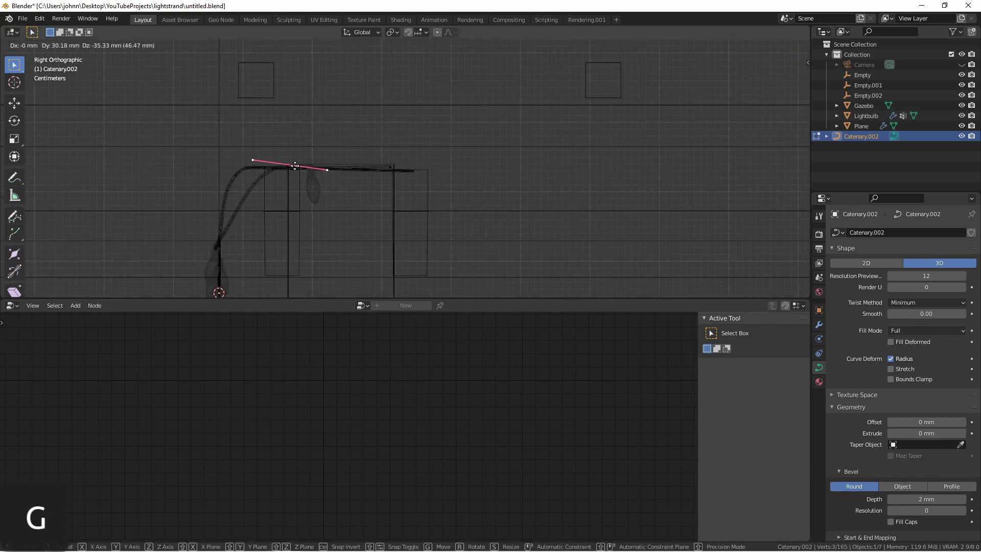
pyautogui.click(192, 171)
pyautogui.press('KP_0')
pyautogui.hotkey('shift', 'z')
pyautogui.press('Tab')
pyautogui.scroll(2, 259, 182)
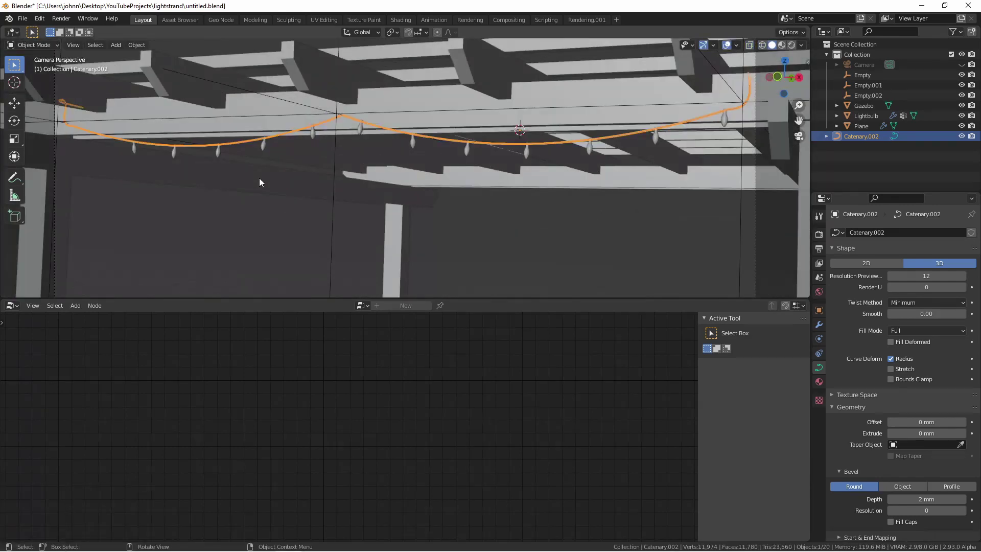
# - Raise the bulb Plane's Array count from 12 to 17 and start an F12 render
pyautogui.click(525, 157)
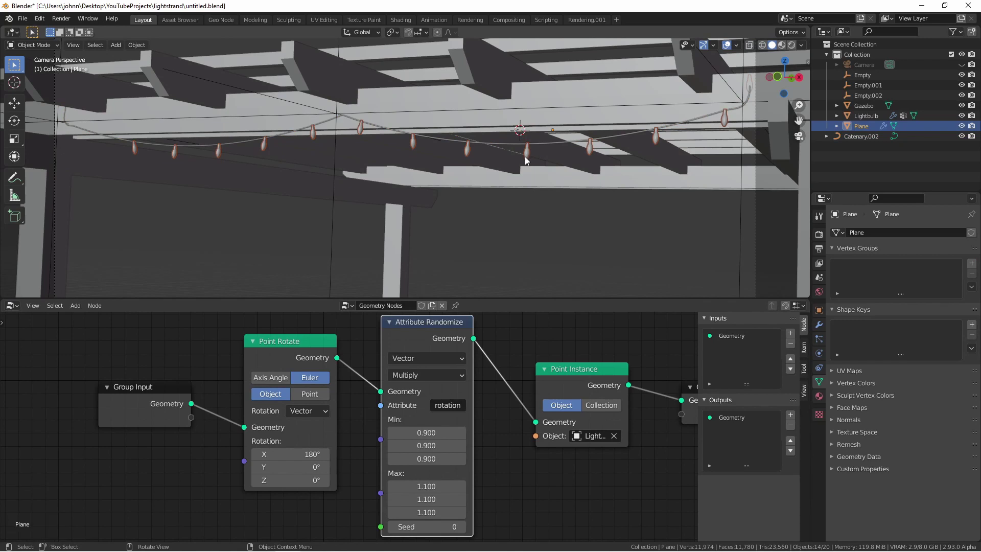
pyautogui.click(820, 325)
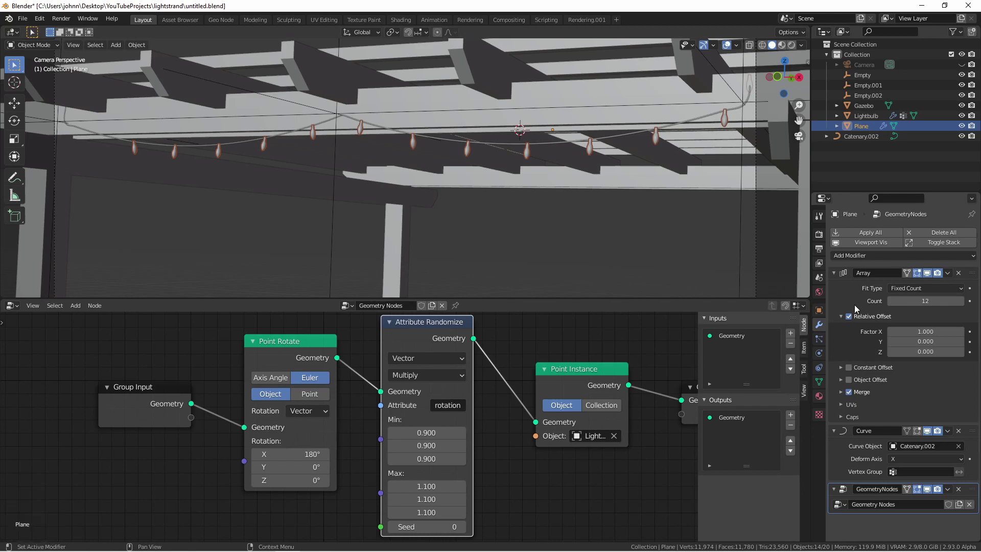
pyautogui.moveTo(955, 301); pyautogui.dragTo(970, 301)
pyautogui.scroll(-5, 587, 102)
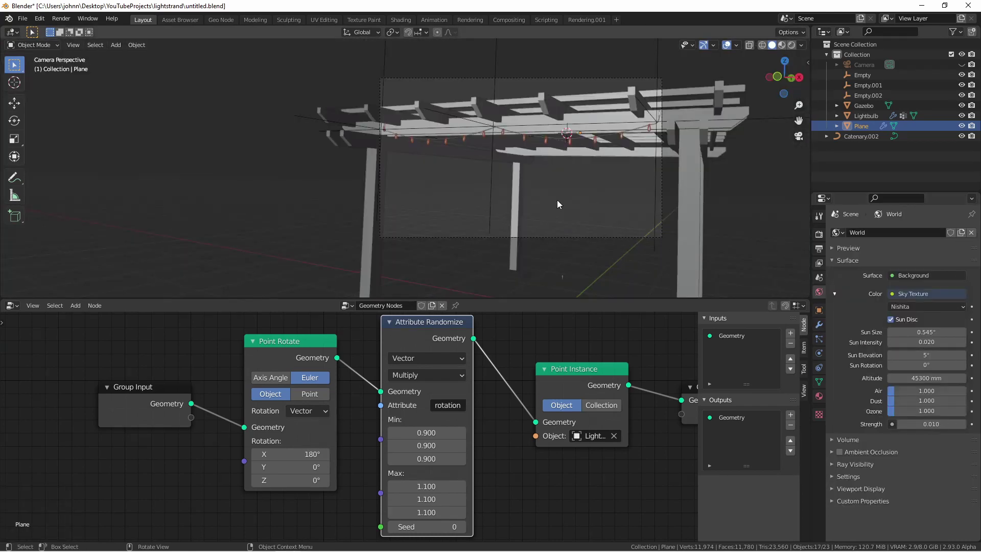
pyautogui.press('F12')
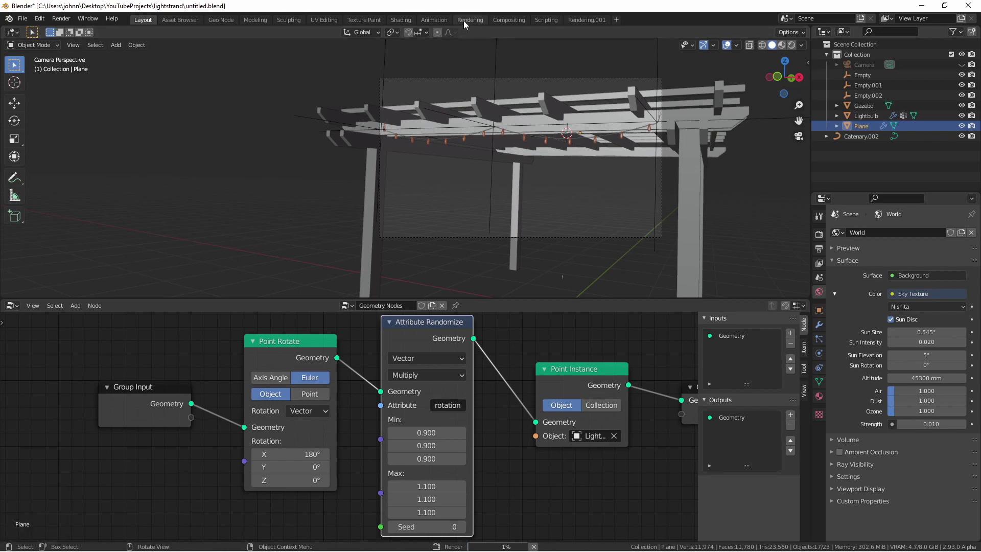
# - Switch to the Rendering.001 workspace to view the finished untitled5.png dusk render
pyautogui.click(470, 20)
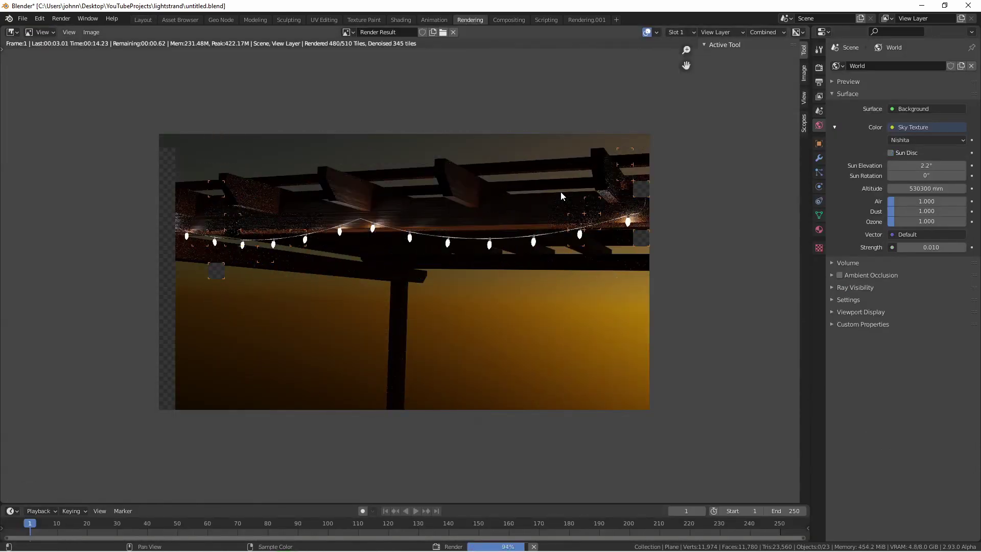
pyautogui.click(583, 20)
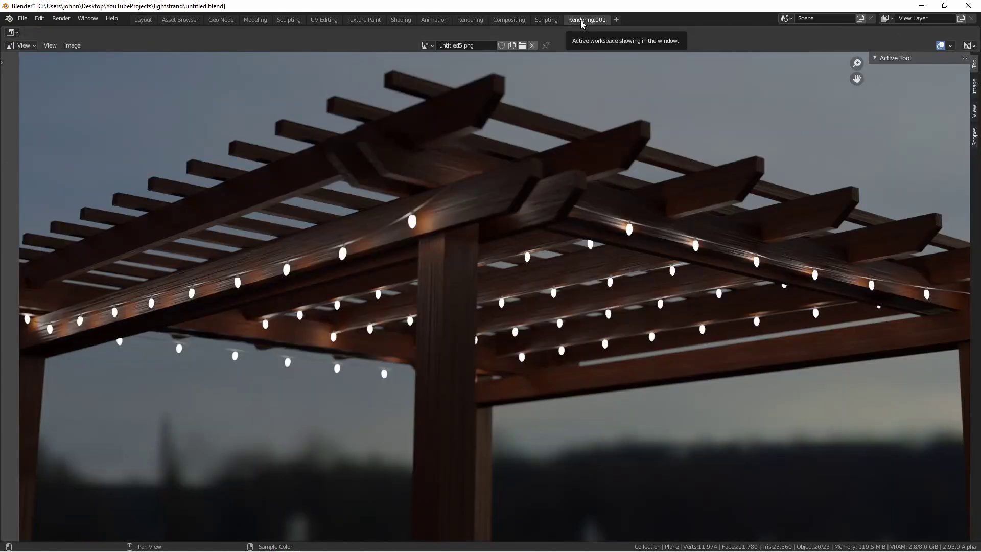